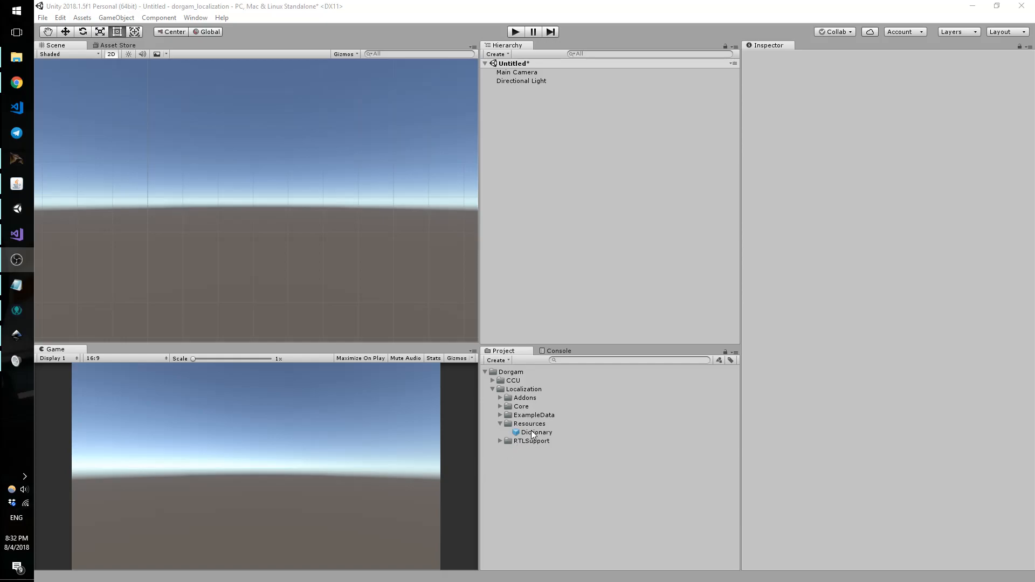
Step: Select the Dictionary asset and set its Sprite Terms and Audio Terms sizes to 0
{"action": "left_click", "coordinate": [531, 432]}
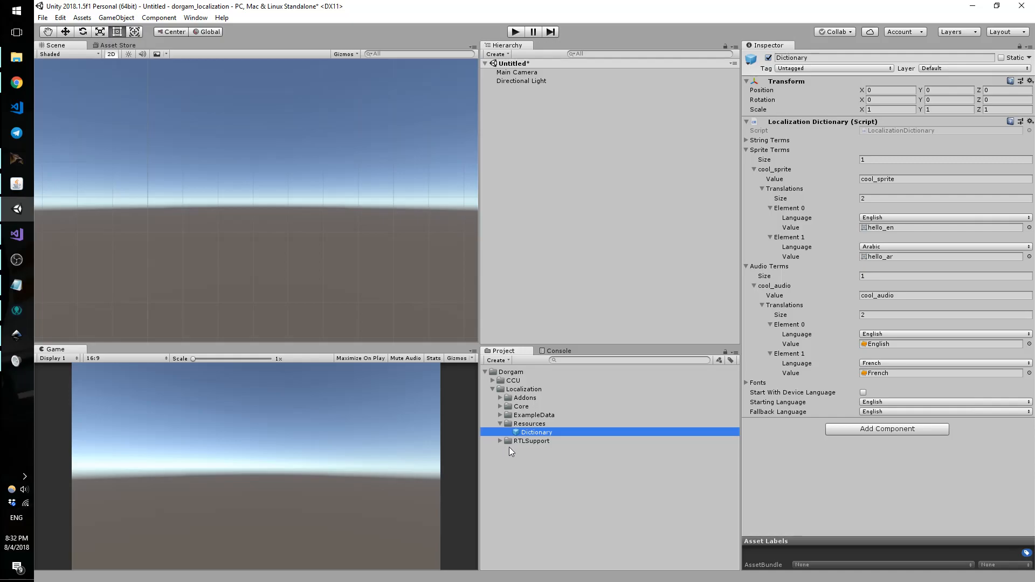
{"action": "left_click", "coordinate": [868, 159]}
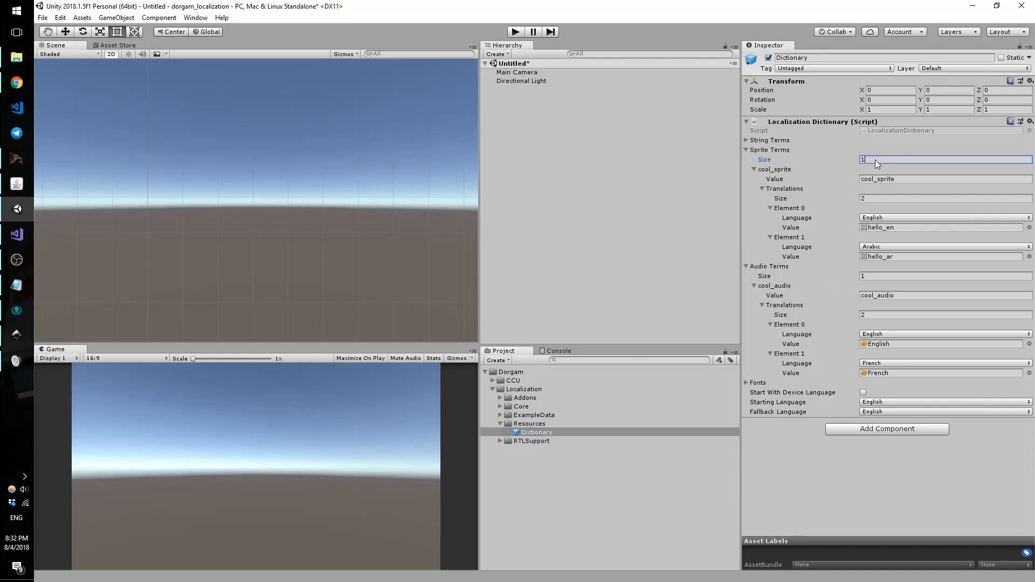
{"action": "type", "text": "0"}
{"action": "key", "text": "Return"}
{"action": "left_click", "coordinate": [868, 178]}
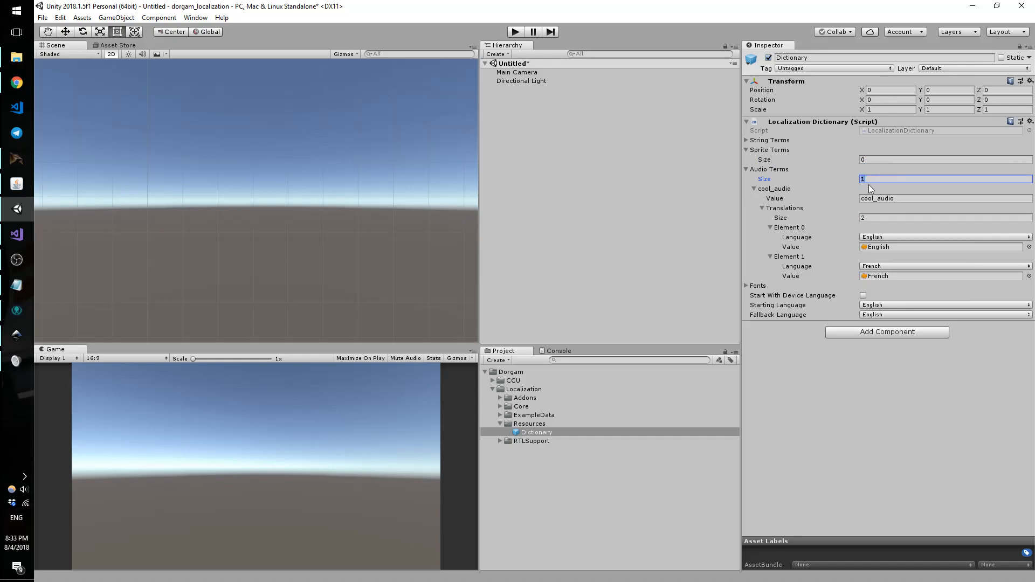
{"action": "key", "text": "Return"}
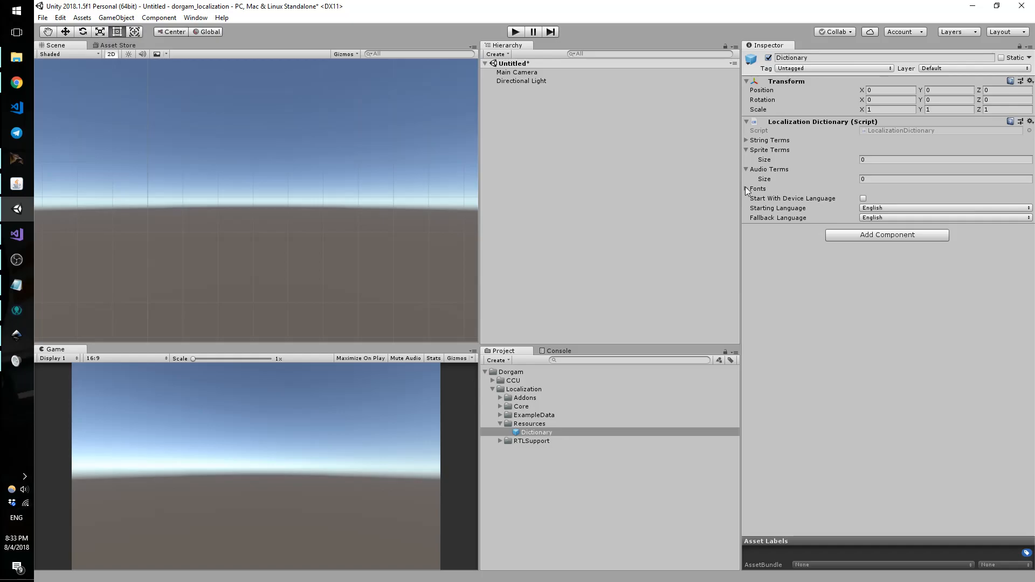
Step: Empty the Fonts and String Terms lists by setting each size to 0
{"action": "left_click", "coordinate": [746, 189]}
{"action": "left_click", "coordinate": [875, 199]}
{"action": "type", "text": "0"}
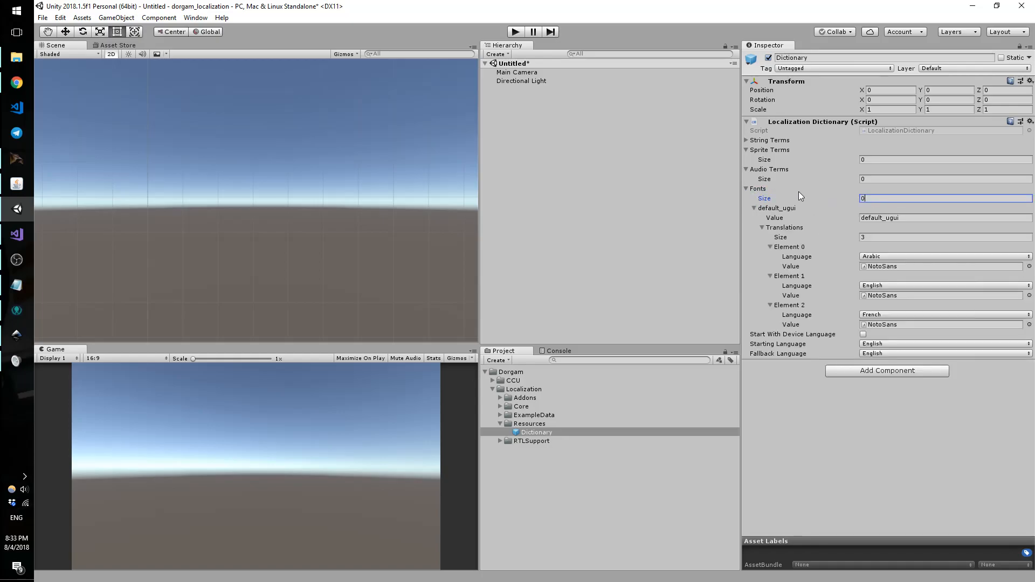
{"action": "key", "text": "Return"}
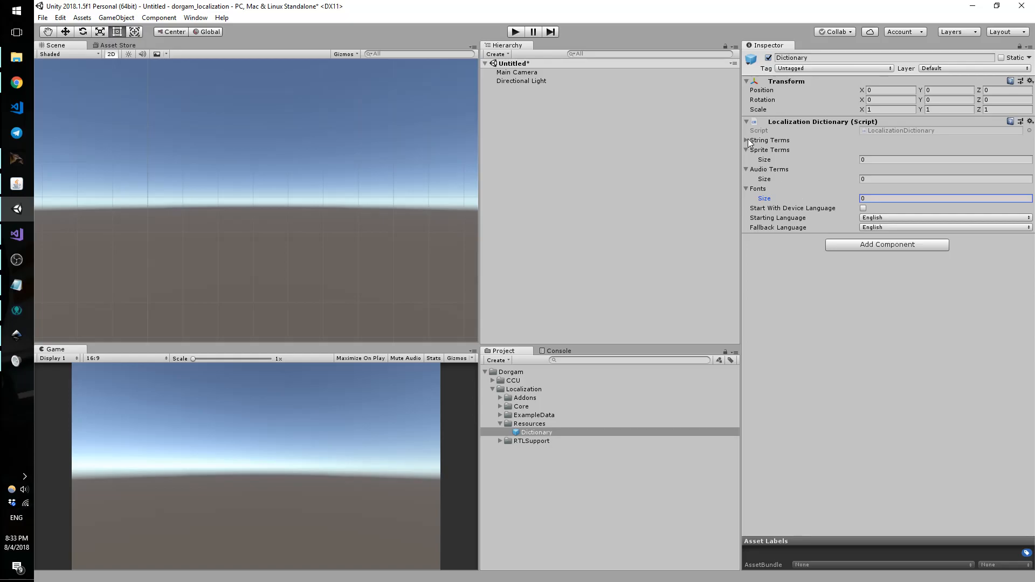
{"action": "left_click", "coordinate": [747, 140]}
{"action": "left_click", "coordinate": [882, 150]}
{"action": "type", "text": "0"}
{"action": "key", "text": "Return"}
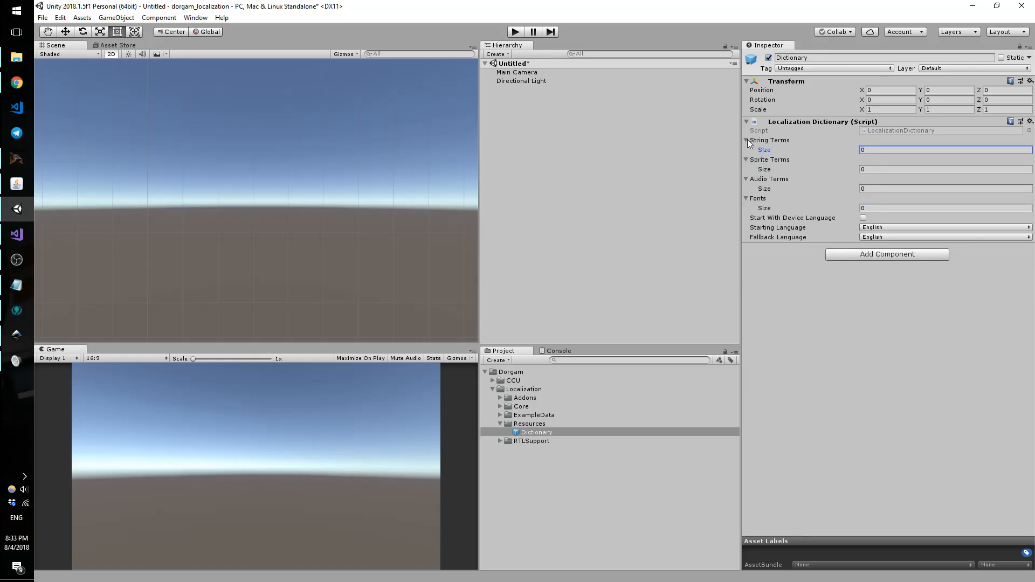
Step: Collapse the String Terms, Sprite Terms, Audio Terms and Fonts foldouts
{"action": "left_click", "coordinate": [746, 140]}
{"action": "left_click", "coordinate": [746, 149]}
{"action": "left_click", "coordinate": [746, 159]}
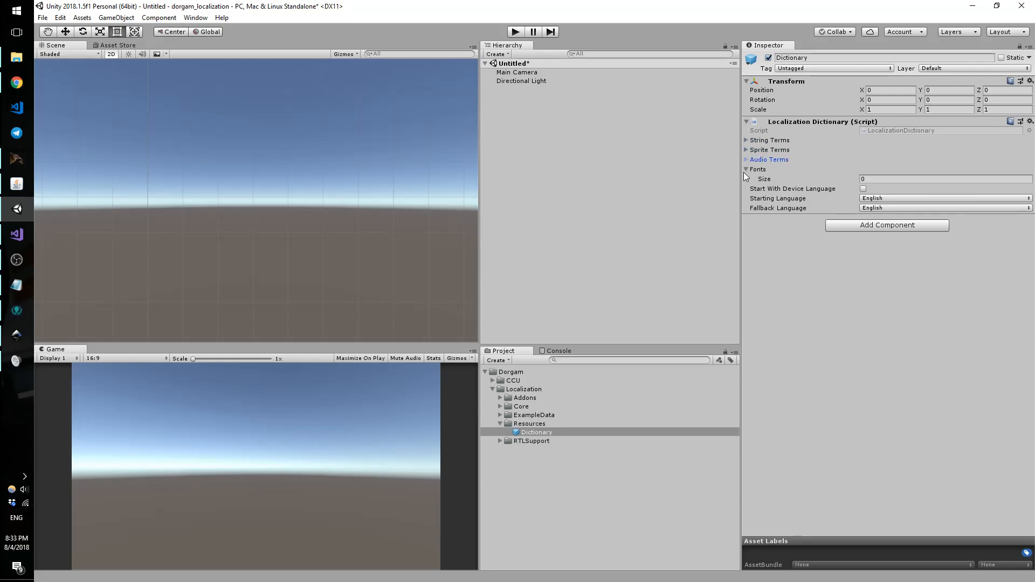
{"action": "left_click", "coordinate": [746, 170]}
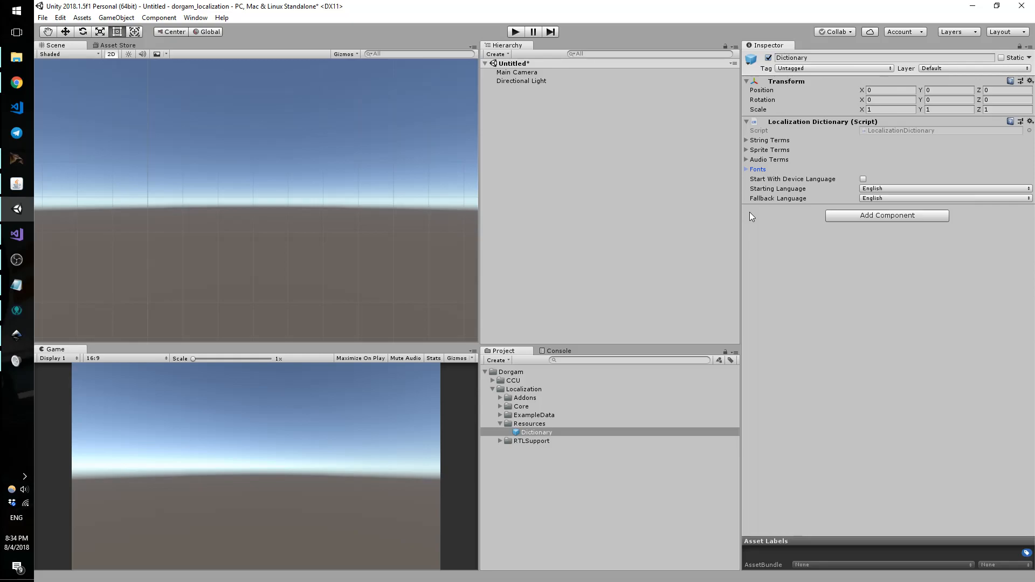
Step: Expand String Terms and set its size to 1, then to 2
{"action": "left_click", "coordinate": [746, 140]}
{"action": "left_click", "coordinate": [881, 149]}
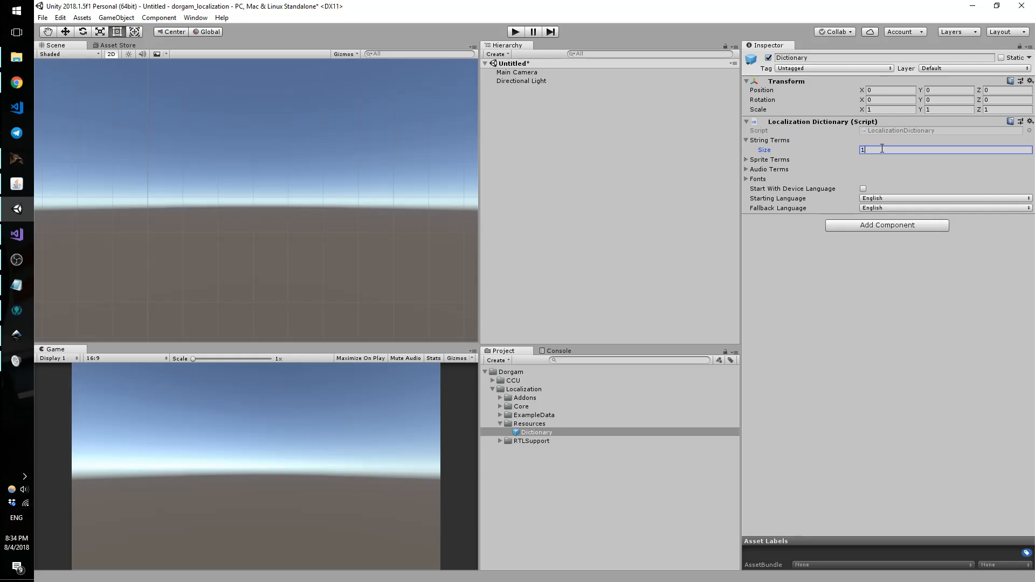
{"action": "type", "text": "1"}
{"action": "key", "text": "Return"}
{"action": "left_click", "coordinate": [870, 151]}
{"action": "type", "text": "2"}
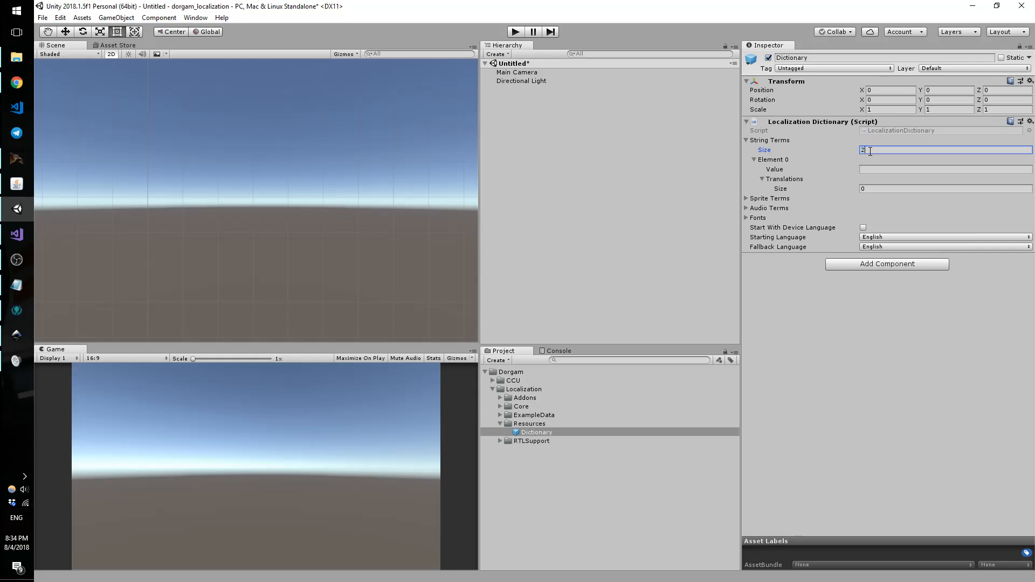
{"action": "key", "text": "Return"}
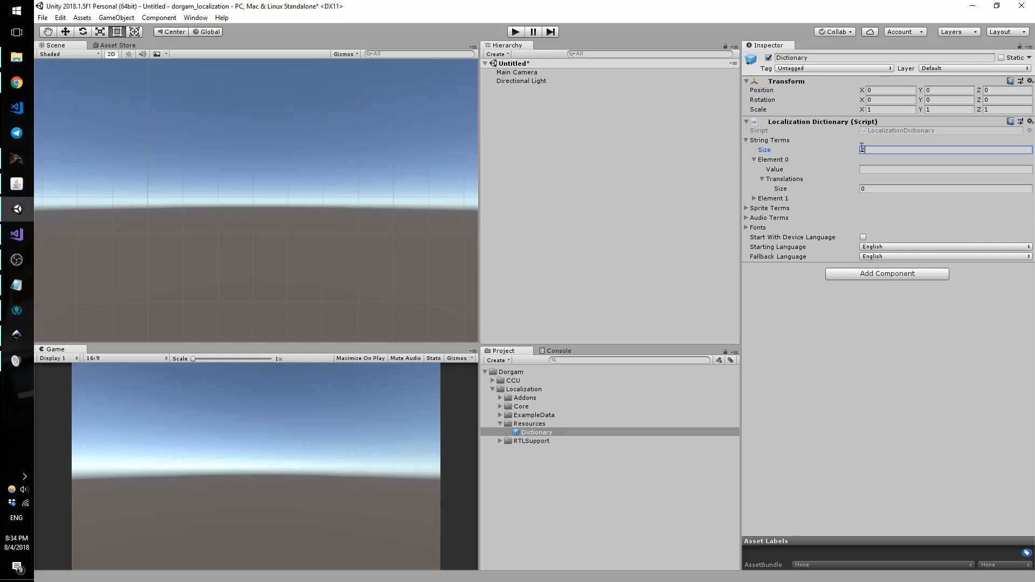
Step: Duplicate the second string term, then delete the resulting third element
{"action": "left_click", "coordinate": [756, 160]}
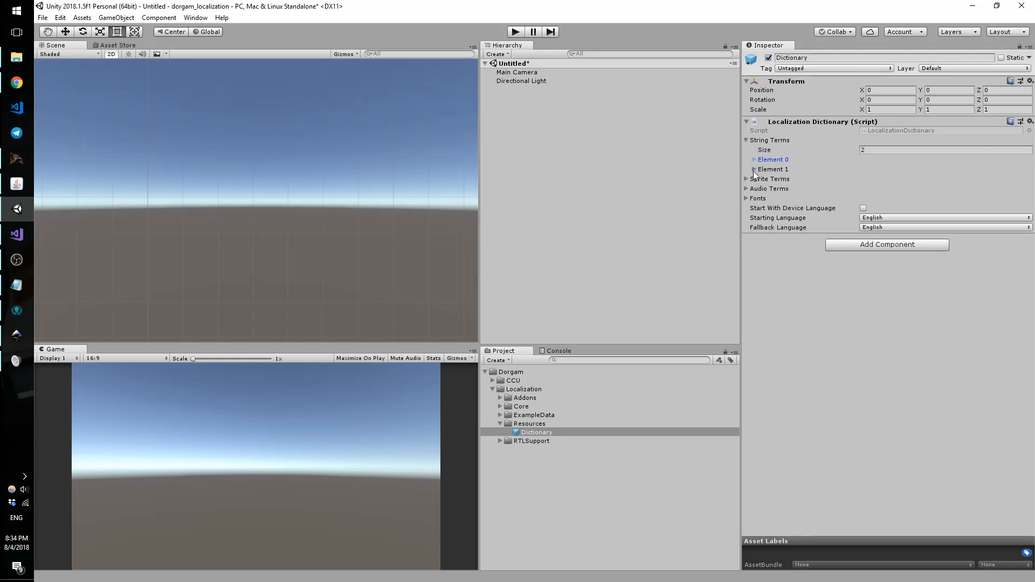
{"action": "left_click", "coordinate": [767, 172]}
{"action": "left_click", "coordinate": [768, 169]}
{"action": "right_click", "coordinate": [768, 169]}
{"action": "left_click", "coordinate": [775, 176]}
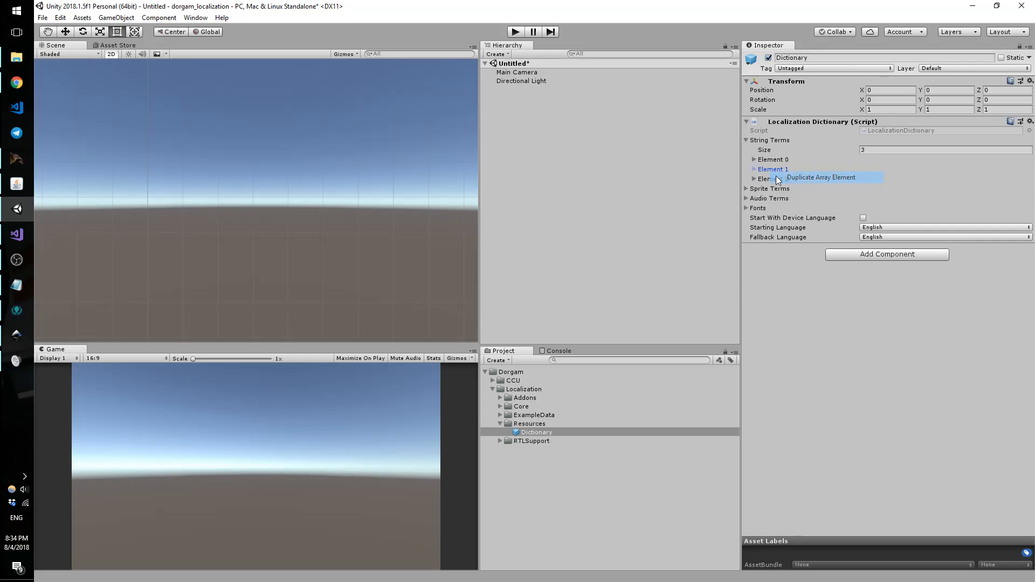
{"action": "left_click", "coordinate": [774, 180]}
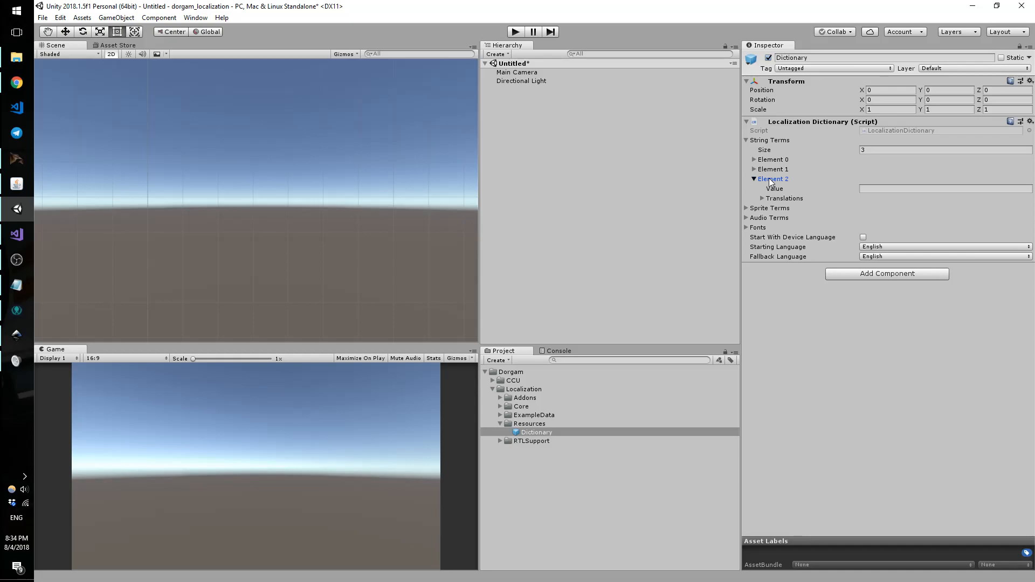
{"action": "left_click", "coordinate": [770, 178]}
{"action": "right_click", "coordinate": [780, 180]}
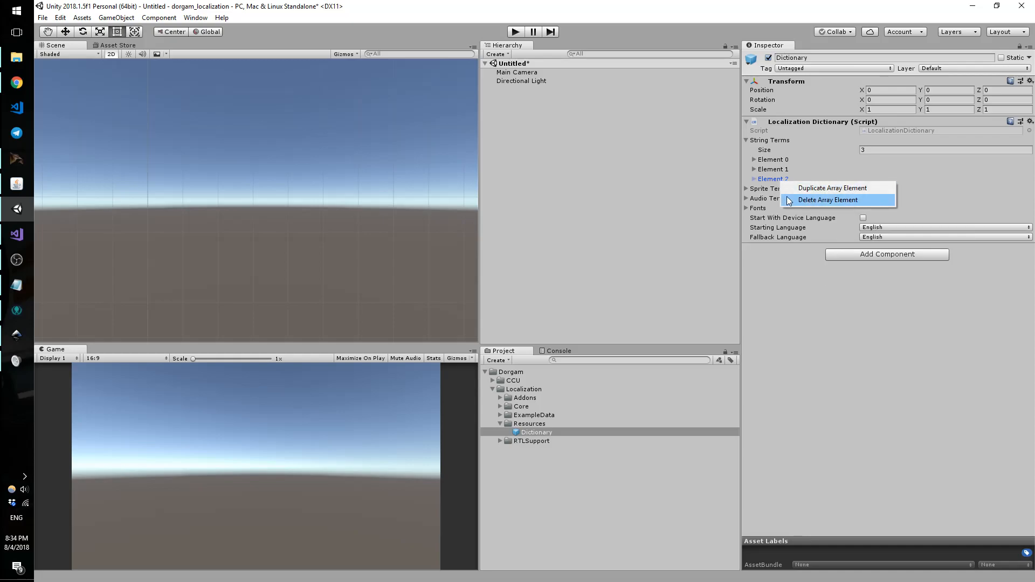
{"action": "left_click", "coordinate": [814, 200]}
Step: Delete the second string term, then set the String Terms size to 3
{"action": "left_click", "coordinate": [776, 170]}
{"action": "right_click", "coordinate": [781, 171]}
{"action": "left_click", "coordinate": [797, 189]}
{"action": "left_click", "coordinate": [772, 159]}
{"action": "right_click", "coordinate": [774, 160]}
{"action": "left_click", "coordinate": [871, 151]}
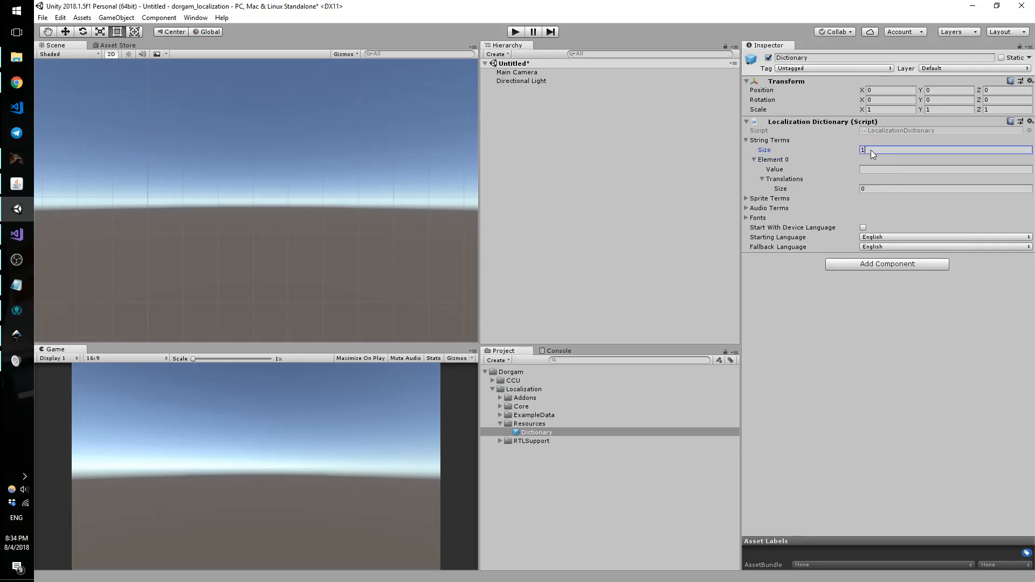
{"action": "type", "text": "3"}
{"action": "key", "text": "Return"}
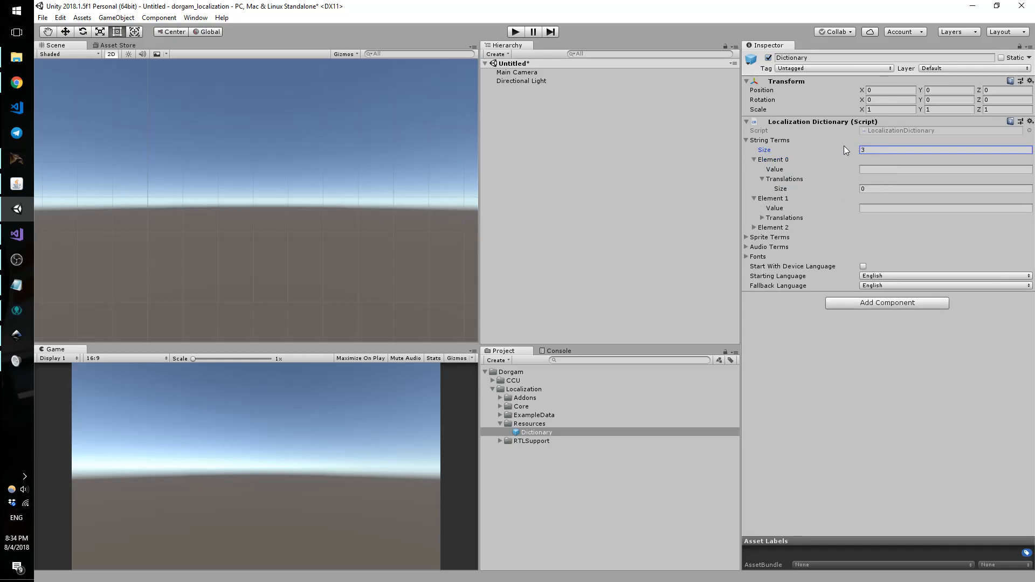
Step: Collapse the first two string terms and reduce the String Terms size to 2
{"action": "left_click", "coordinate": [754, 160]}
{"action": "left_click", "coordinate": [754, 169]}
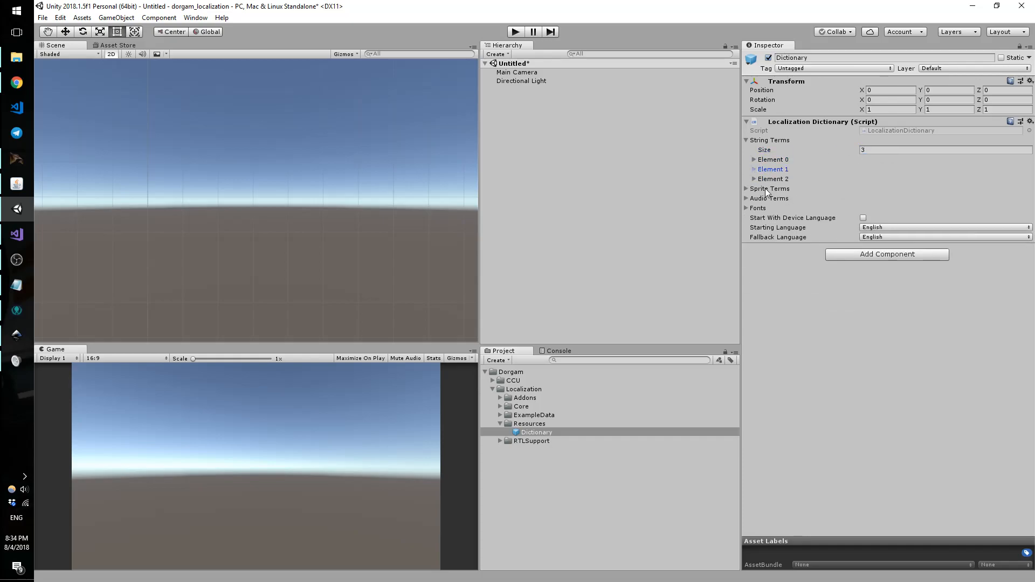
{"action": "left_click", "coordinate": [874, 149]}
{"action": "type", "text": "2"}
{"action": "key", "text": "Return"}
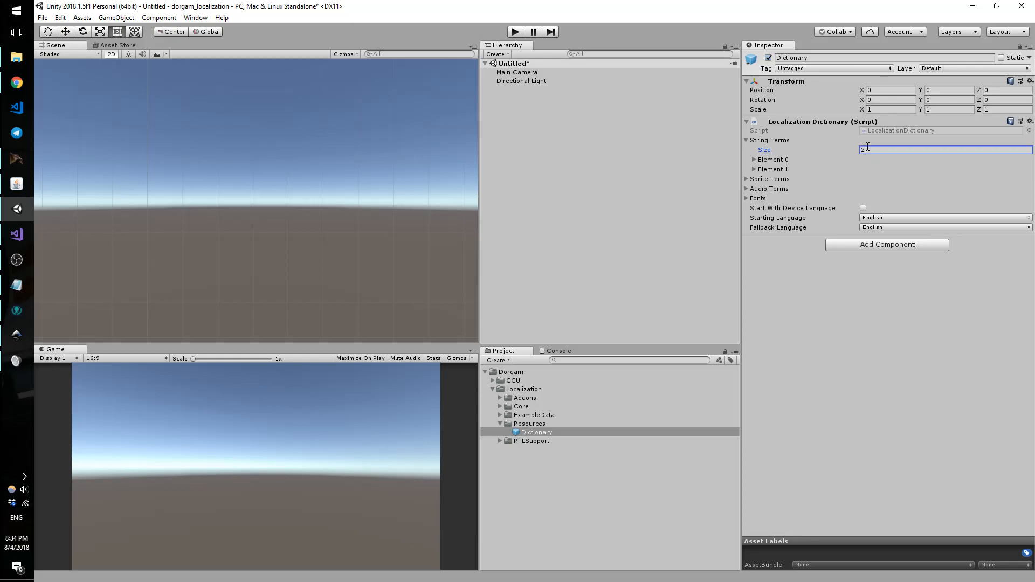
{"action": "type", "text": "3"}
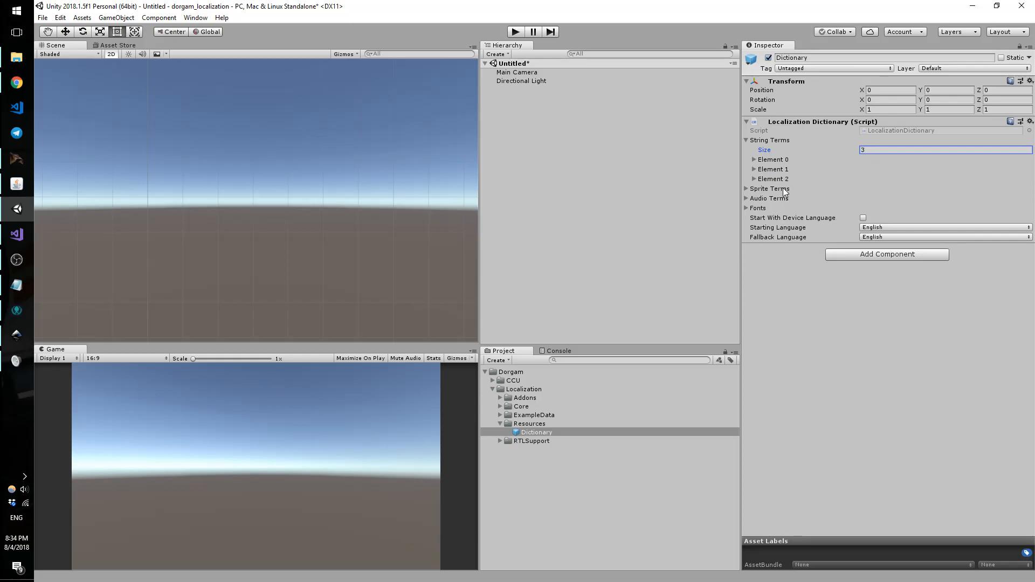
Step: Delete the second string term and set the String Terms size back to 1
{"action": "right_click", "coordinate": [779, 169]}
{"action": "left_click", "coordinate": [779, 169]}
{"action": "right_click", "coordinate": [778, 171]}
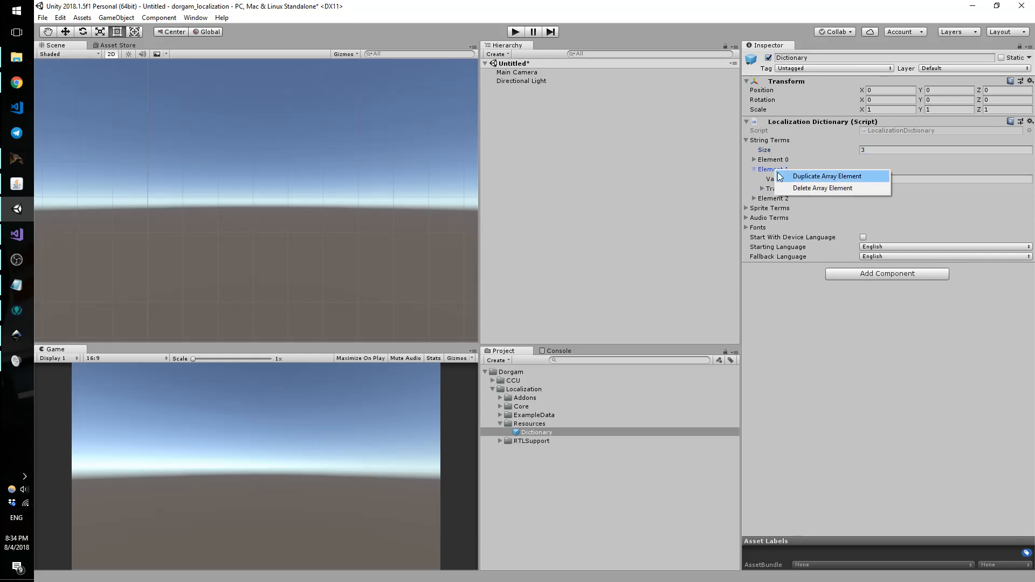
{"action": "left_click", "coordinate": [804, 188]}
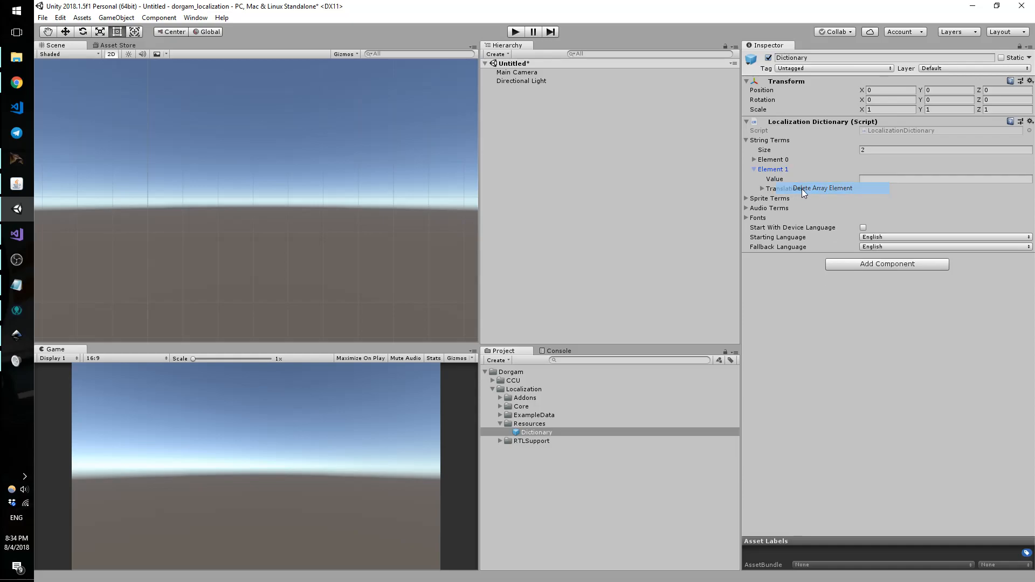
{"action": "left_click", "coordinate": [754, 170]}
{"action": "left_click", "coordinate": [881, 153]}
{"action": "type", "text": "1"}
{"action": "key", "text": "Return"}
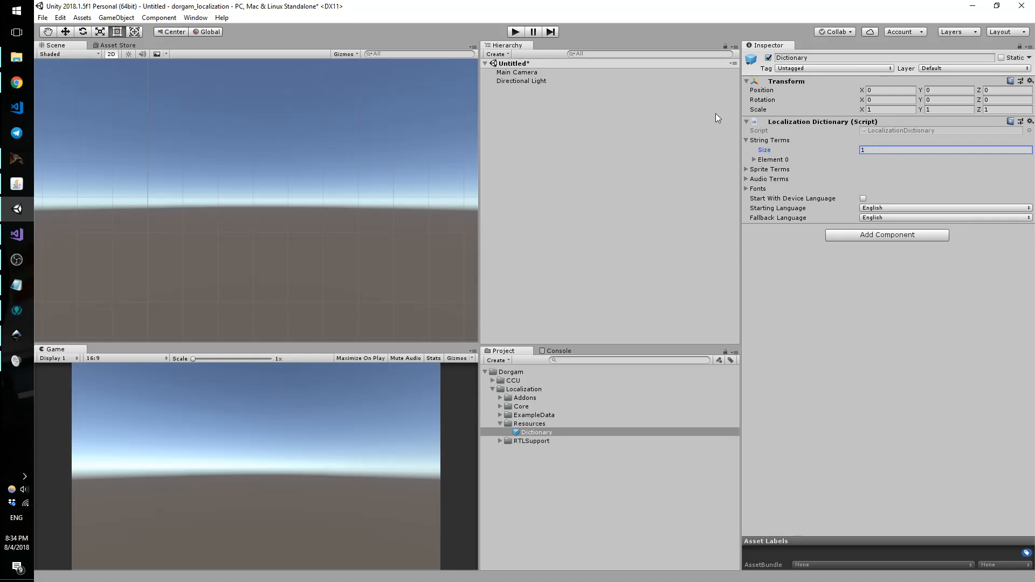
Step: Name the string term 'hello' and give it 3 translations
{"action": "left_click", "coordinate": [753, 160]}
{"action": "left_click", "coordinate": [865, 170]}
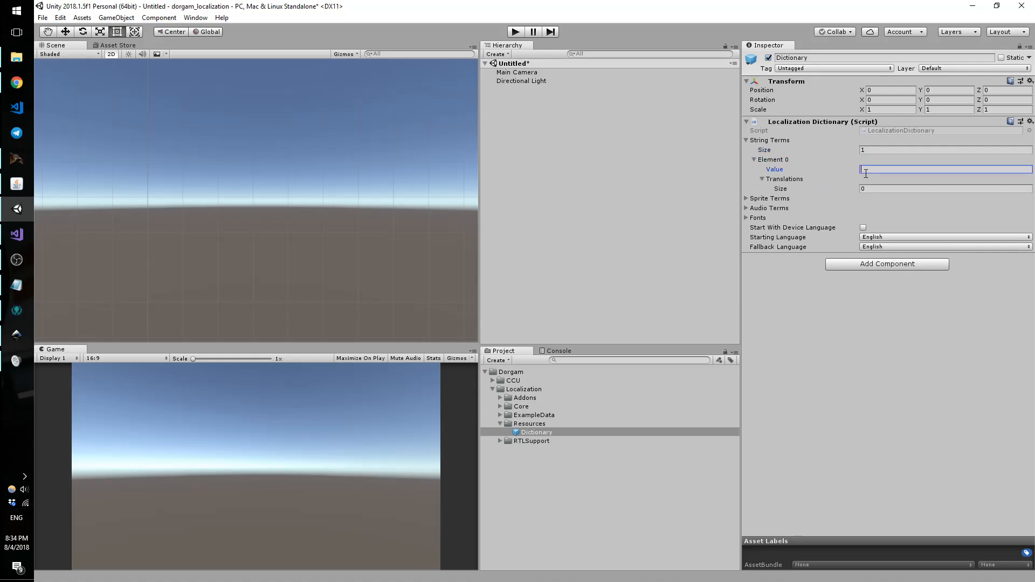
{"action": "type", "text": "HELL"}
{"action": "key", "text": "BackSpace"}
{"action": "key", "text": "BackSpace"}
{"action": "key", "text": "BackSpace"}
{"action": "key", "text": "BackSpace"}
{"action": "type", "text": "h"}
{"action": "left_click", "coordinate": [876, 188]}
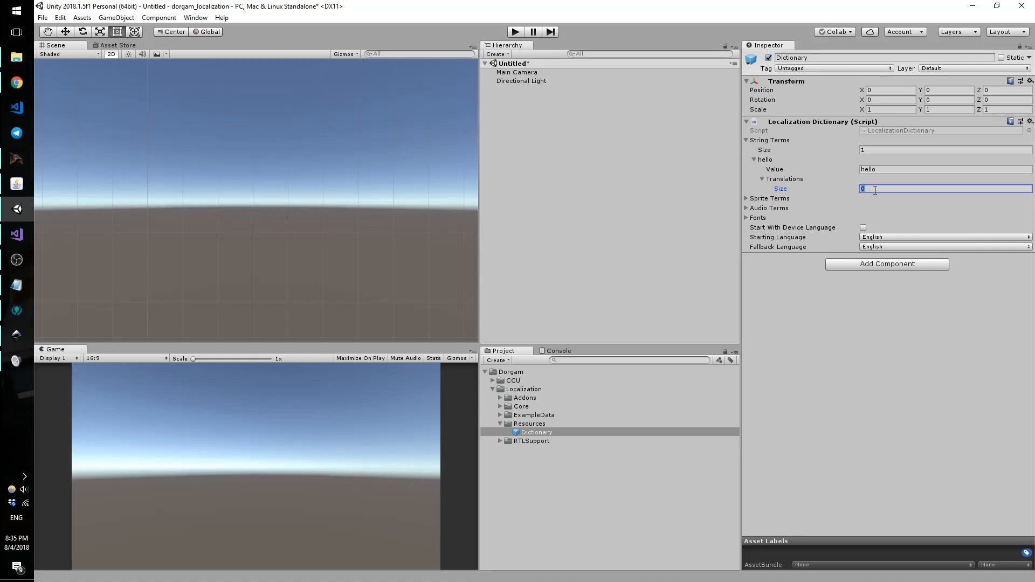
{"action": "type", "text": "3"}
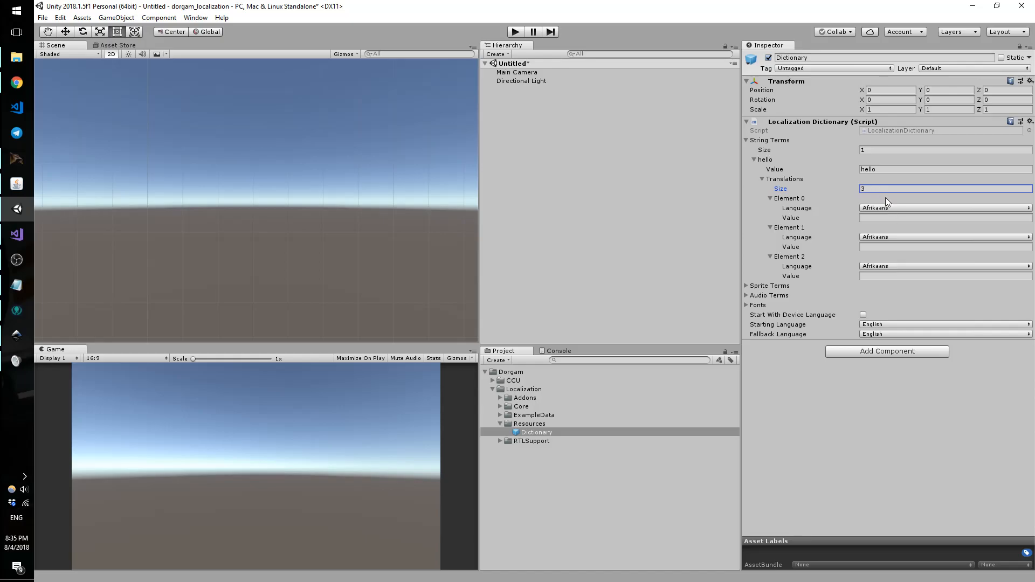
Step: Set the first translation to English 'Hello' and the second to French 'Bonjour'
{"action": "left_click", "coordinate": [875, 208]}
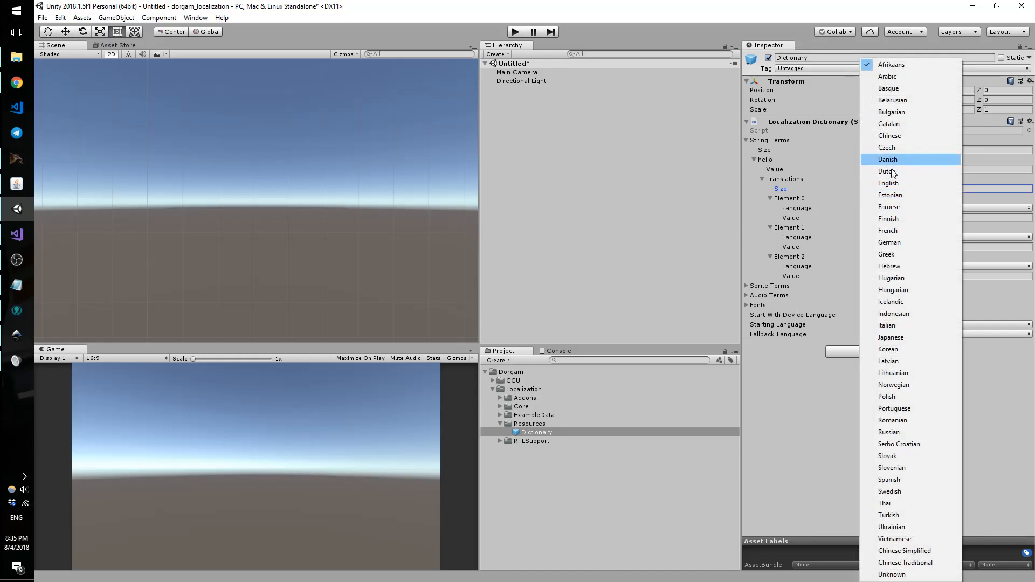
{"action": "left_click", "coordinate": [888, 183]}
{"action": "left_click", "coordinate": [886, 218]}
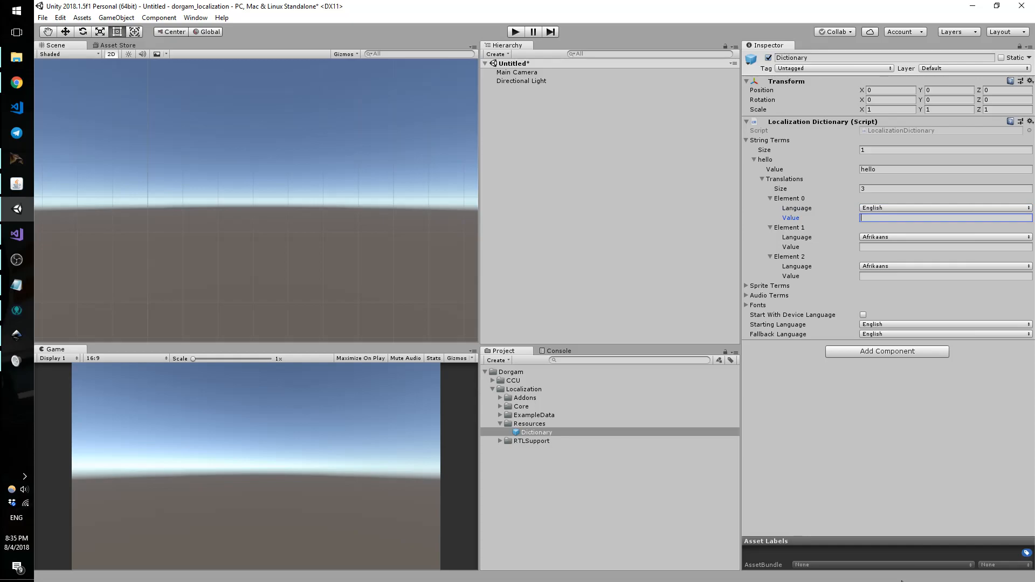
{"action": "type", "text": "Hello"}
{"action": "left_click", "coordinate": [878, 238]}
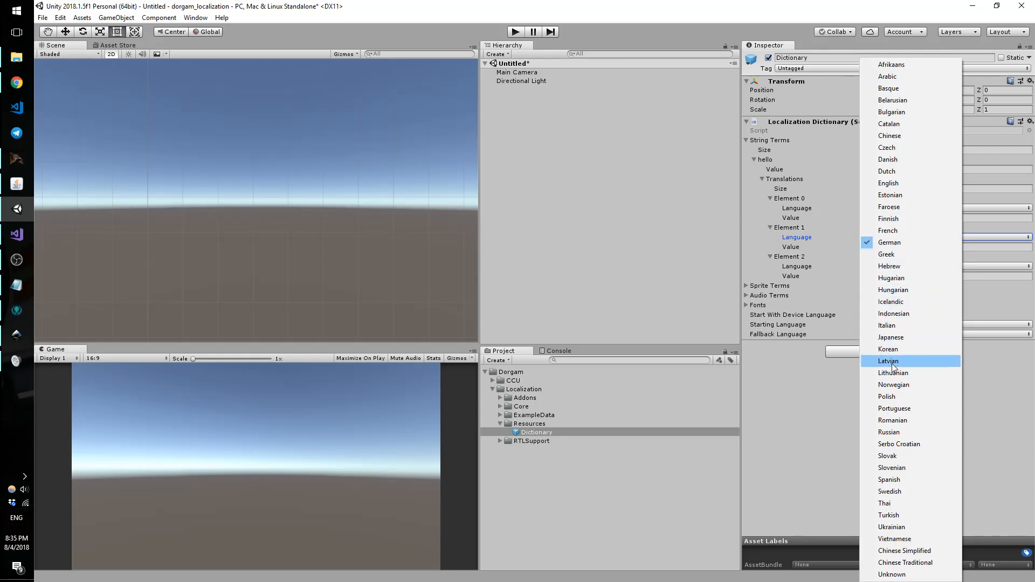
{"action": "left_click", "coordinate": [887, 231]}
{"action": "left_click", "coordinate": [881, 249]}
{"action": "type", "text": "Bonjour"}
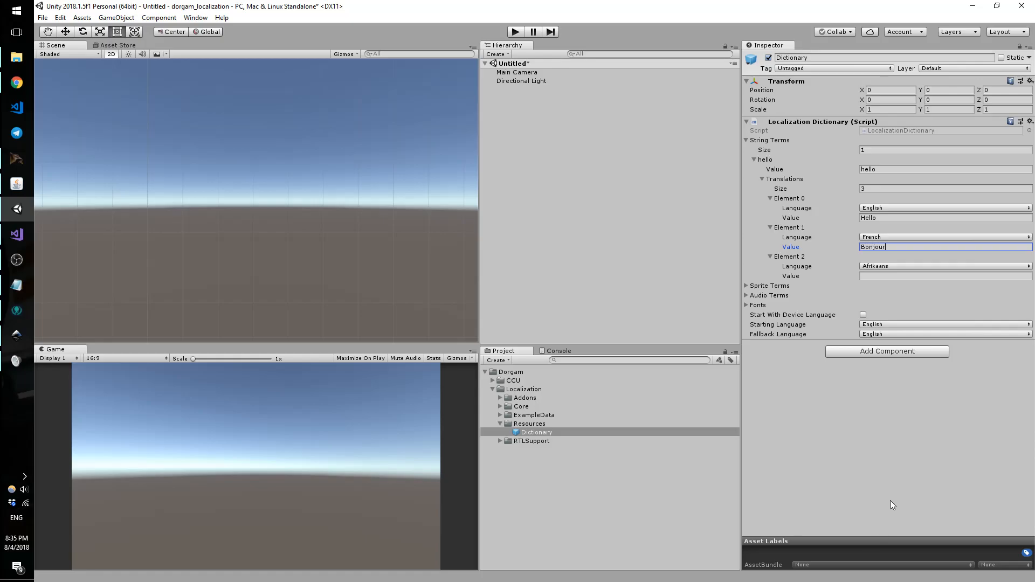
Step: Set the third translation's language to Arabic and enter the greeting مرحبا
{"action": "left_click", "coordinate": [896, 267]}
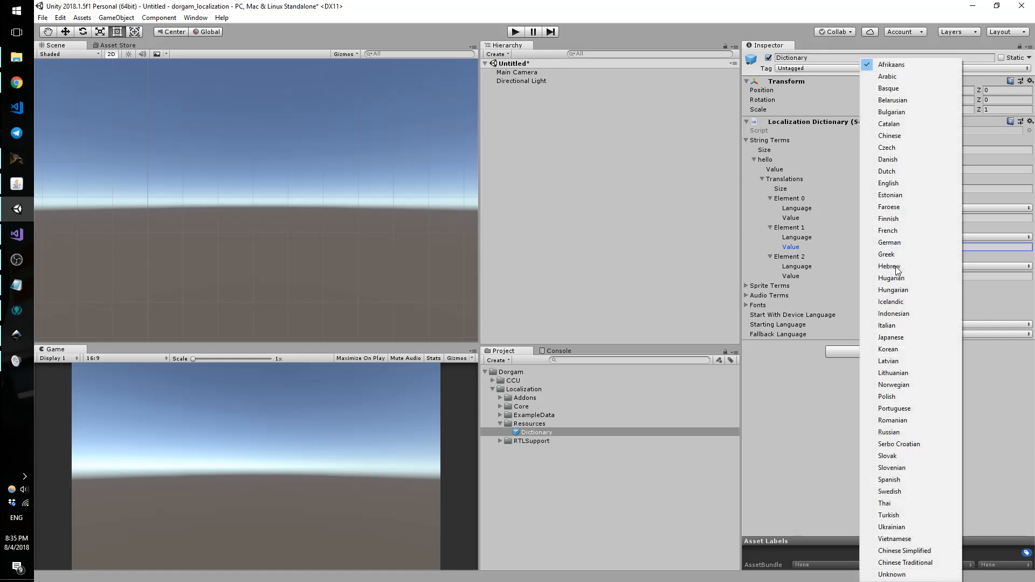
{"action": "left_click", "coordinate": [897, 80]}
{"action": "left_click", "coordinate": [880, 275]}
{"action": "key", "text": "alt+shift"}
{"action": "type", "text": "مرحبا"}
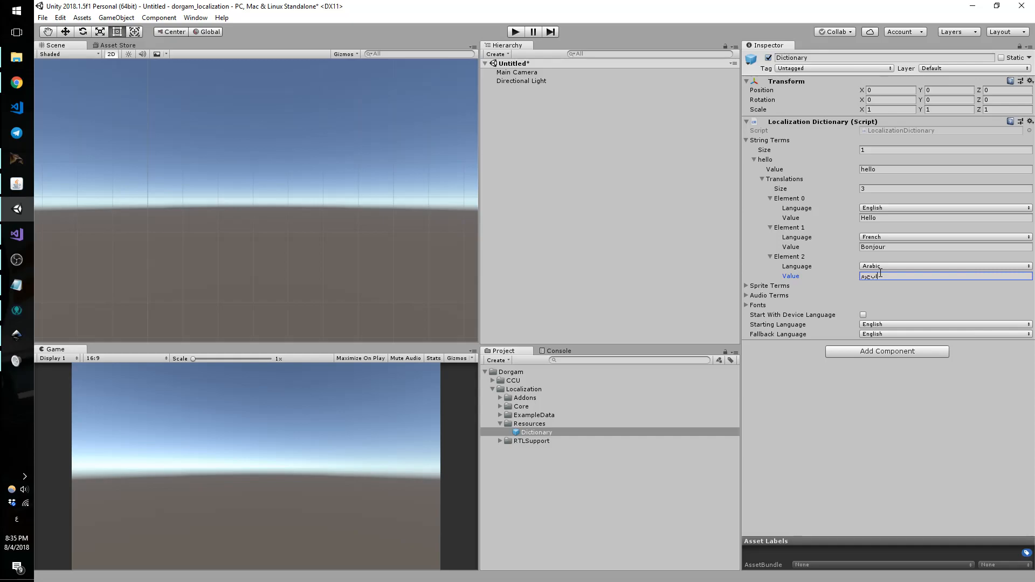
{"action": "left_click", "coordinate": [17, 285]}
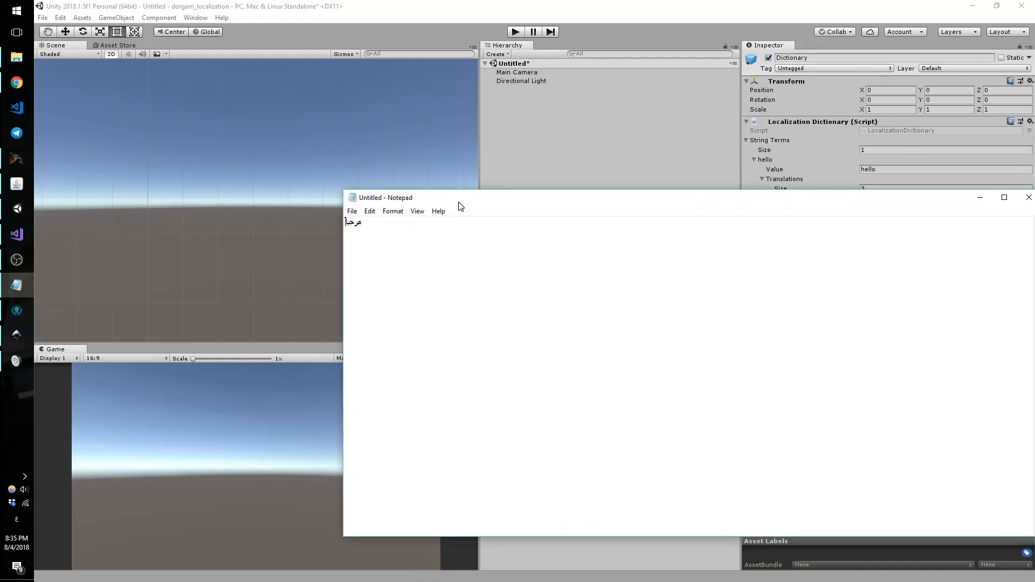
Step: Select all the Arabic text in Notepad, then minimize Notepad
{"action": "key", "text": "ctrl+a"}
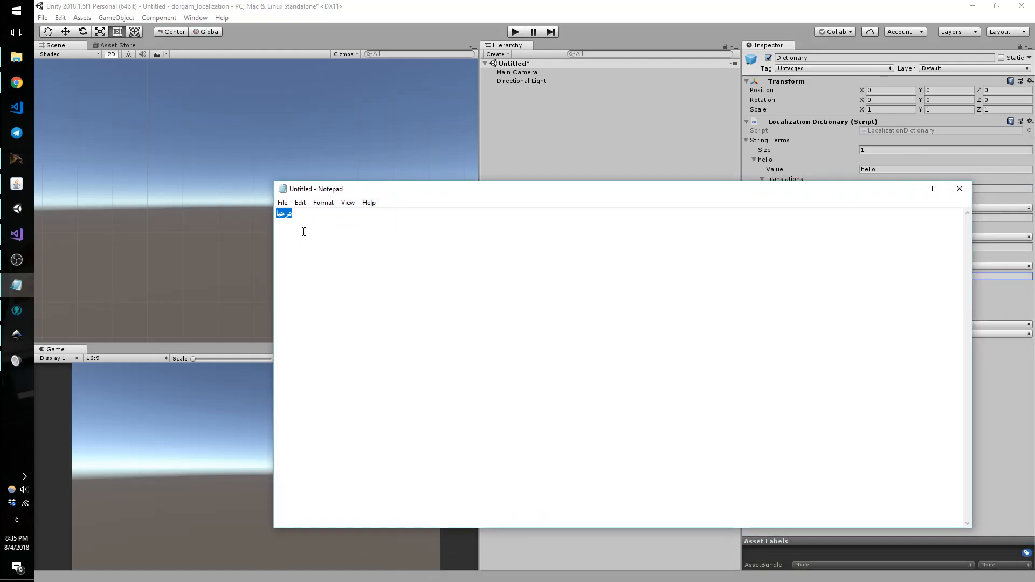
{"action": "left_click", "coordinate": [902, 190]}
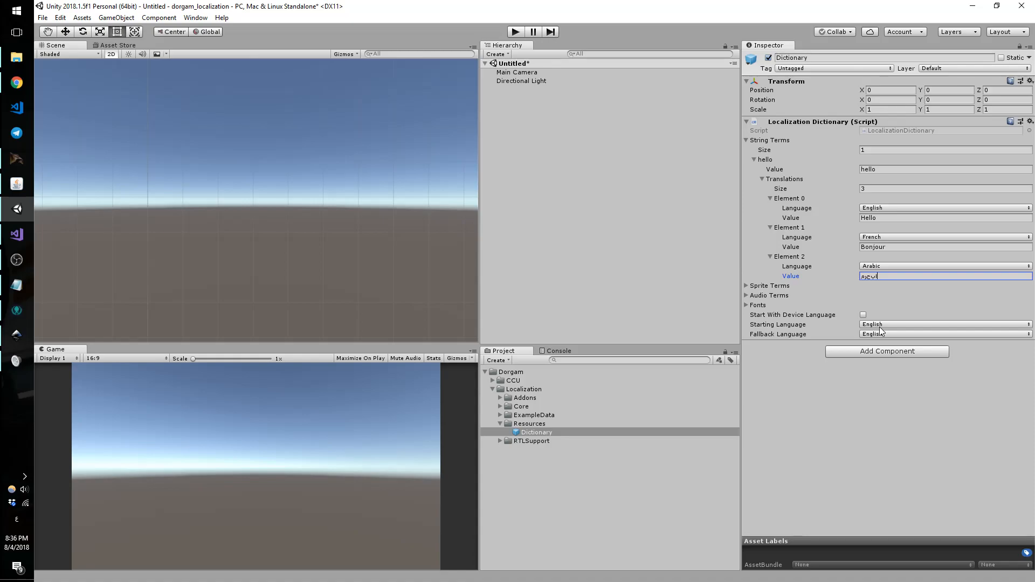
Step: Finish editing the hello term's Arabic translation value
{"action": "mouse_move", "coordinate": [818, 320]}
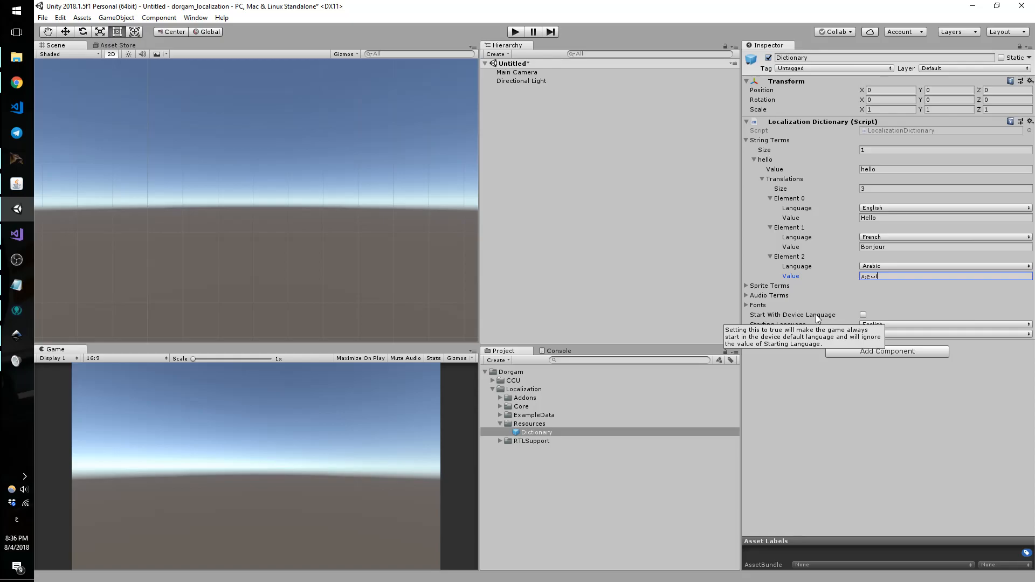
{"action": "left_click", "coordinate": [774, 383]}
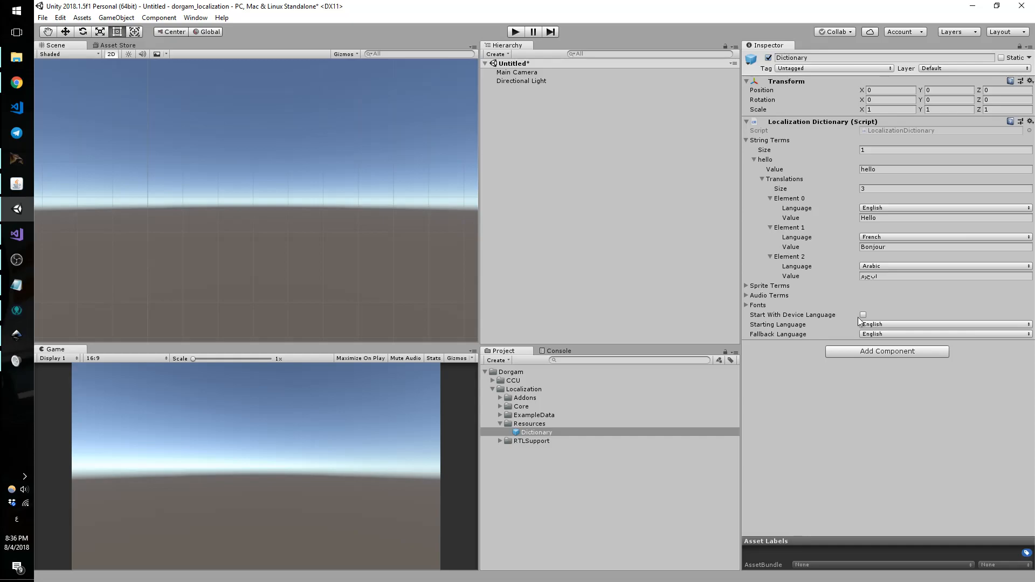
{"action": "mouse_move", "coordinate": [856, 319]}
{"action": "mouse_move", "coordinate": [821, 338]}
Step: Add a UI Canvas to the scene from the Hierarchy's context menu
{"action": "right_click", "coordinate": [554, 160]}
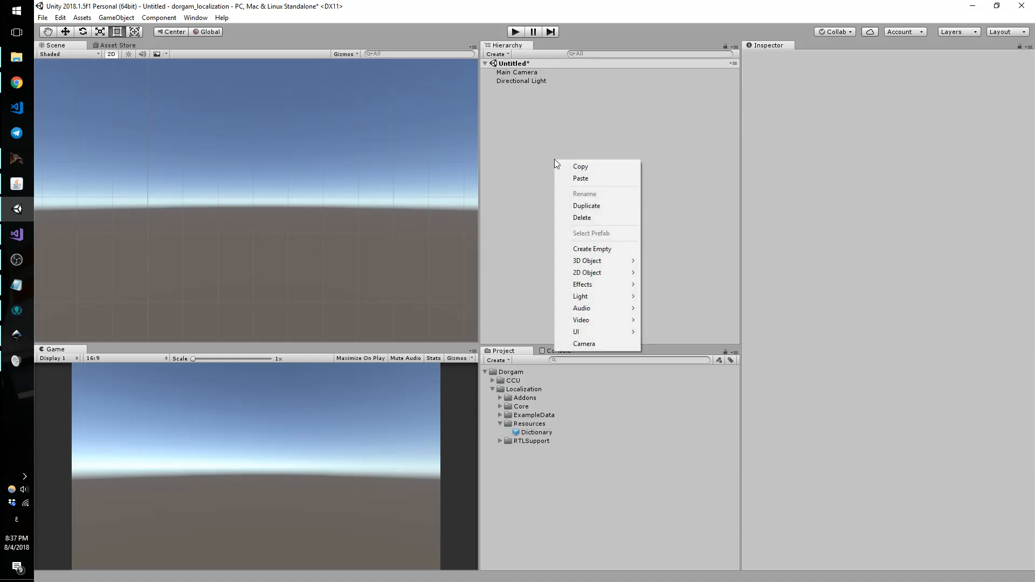
{"action": "mouse_move", "coordinate": [613, 332]}
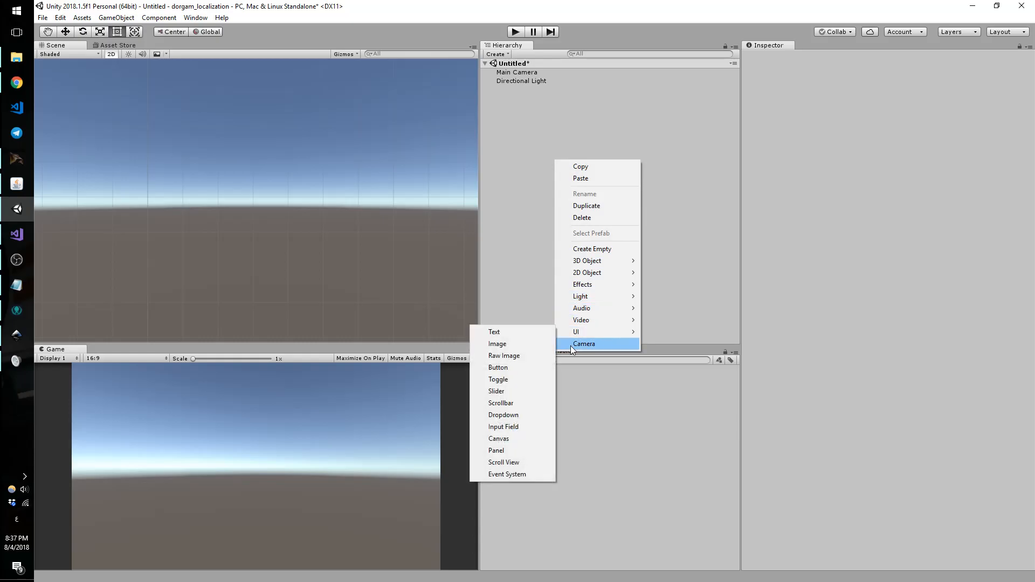
{"action": "left_click", "coordinate": [504, 439]}
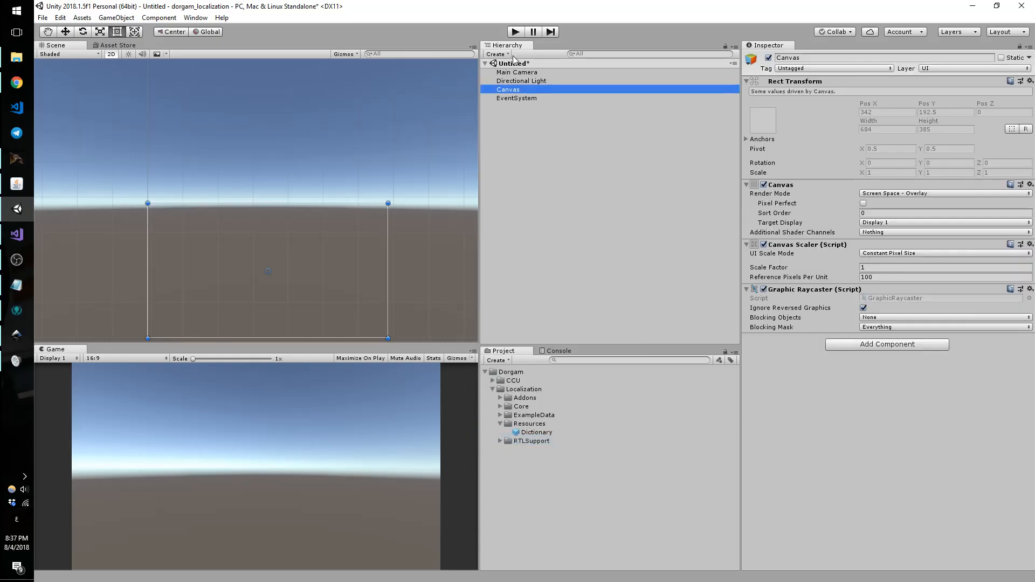
Step: Frame the Canvas in the Scene view and add a UI Text element inside it
{"action": "middle_click_drag", "start_coordinate": [376, 147], "coordinate": [370, 90]}
{"action": "scroll", "coordinate": [348, 157], "scroll_direction": "up", "scroll_amount": 9}
{"action": "middle_click_drag", "start_coordinate": [334, 143], "coordinate": [364, 117]}
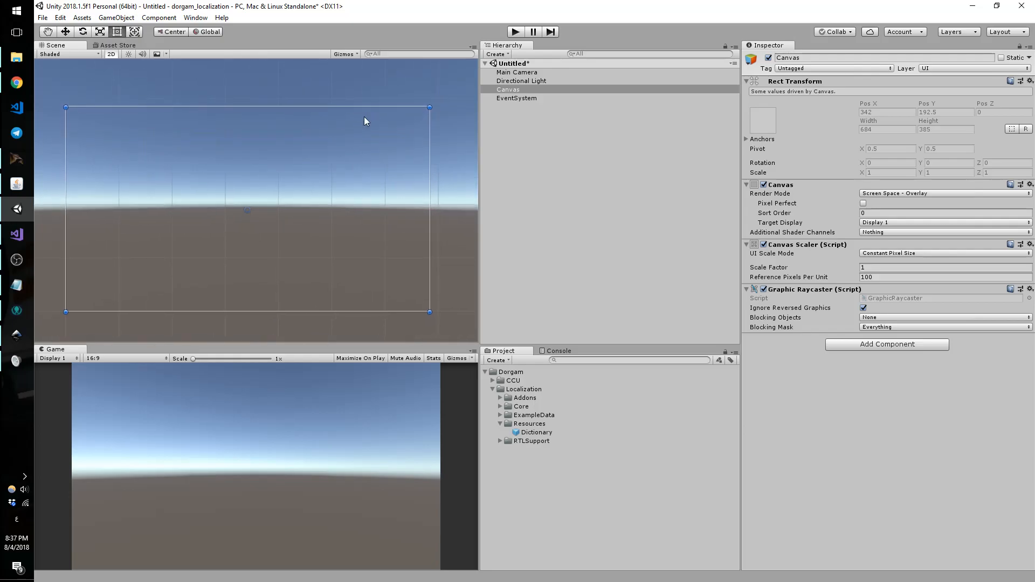
{"action": "right_click", "coordinate": [513, 89]}
{"action": "mouse_move", "coordinate": [557, 261]}
{"action": "left_click", "coordinate": [493, 263]}
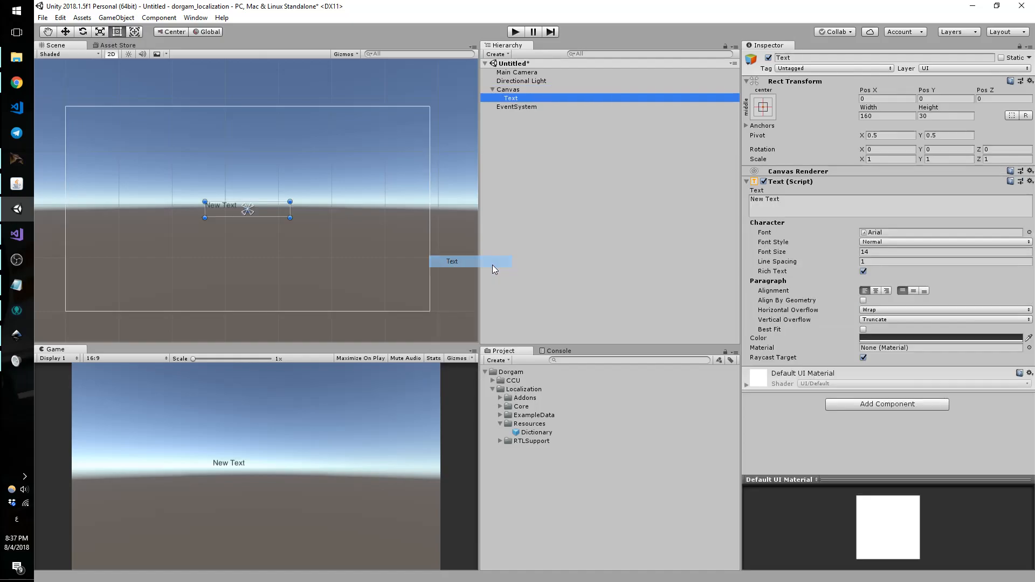
{"action": "mouse_move", "coordinate": [271, 209]}
{"action": "left_mouse_down"}
{"action": "mouse_move", "coordinate": [275, 220]}
{"action": "mouse_move", "coordinate": [273, 209]}
{"action": "left_mouse_up"}
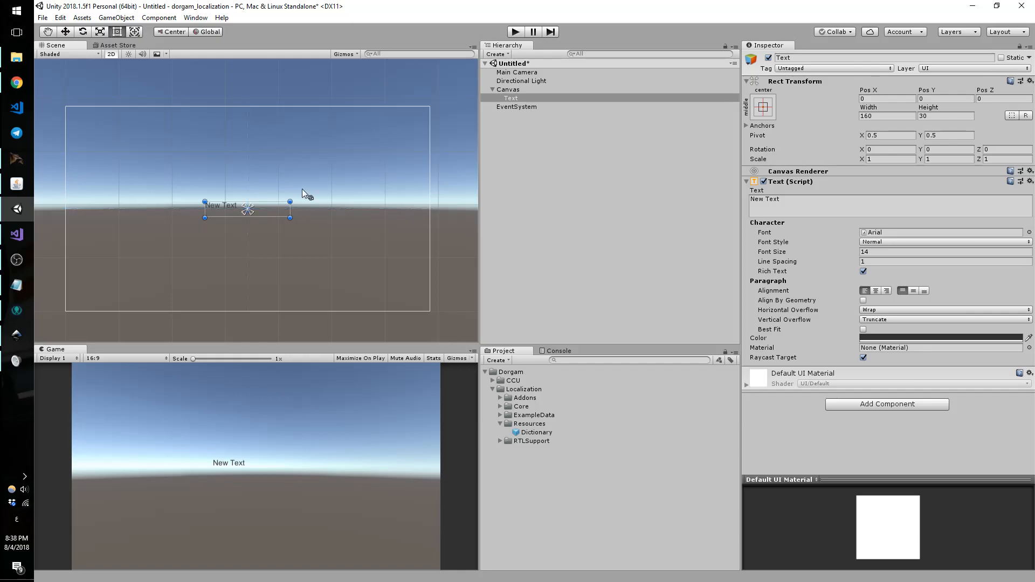
Step: Clear the Text element's default 'New Text' content
{"action": "left_click", "coordinate": [766, 207]}
{"action": "key", "text": "BackSpace"}
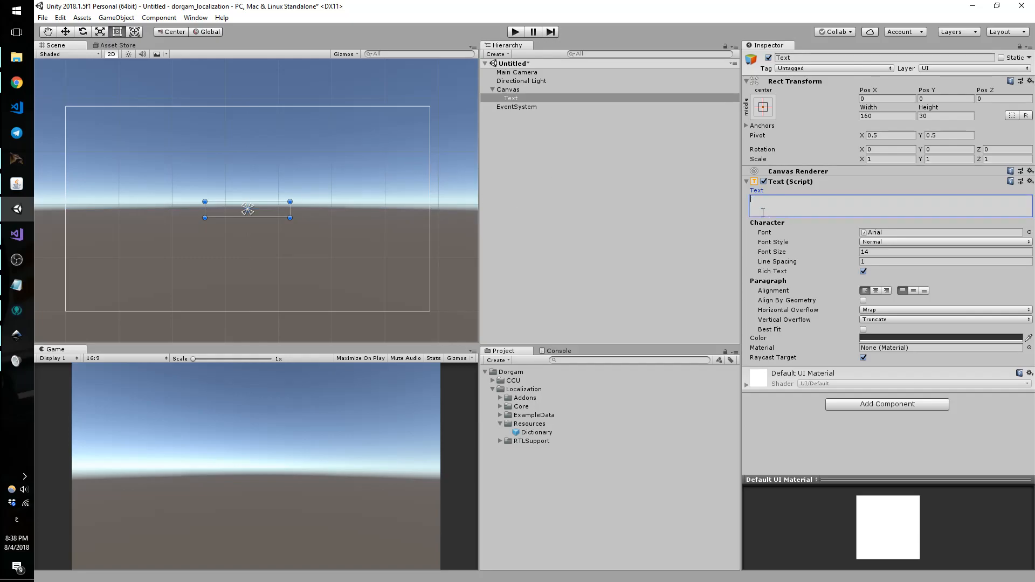
{"action": "left_click", "coordinate": [900, 419]}
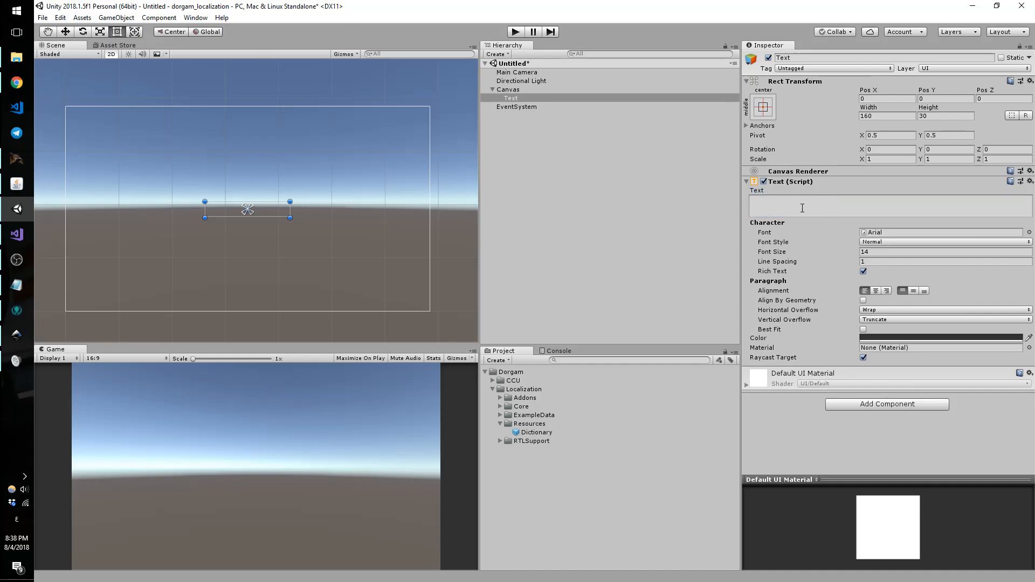
Step: Add a Localize Text UGUI component to the Text and set its Term to 'hello'
{"action": "left_click", "coordinate": [877, 407]}
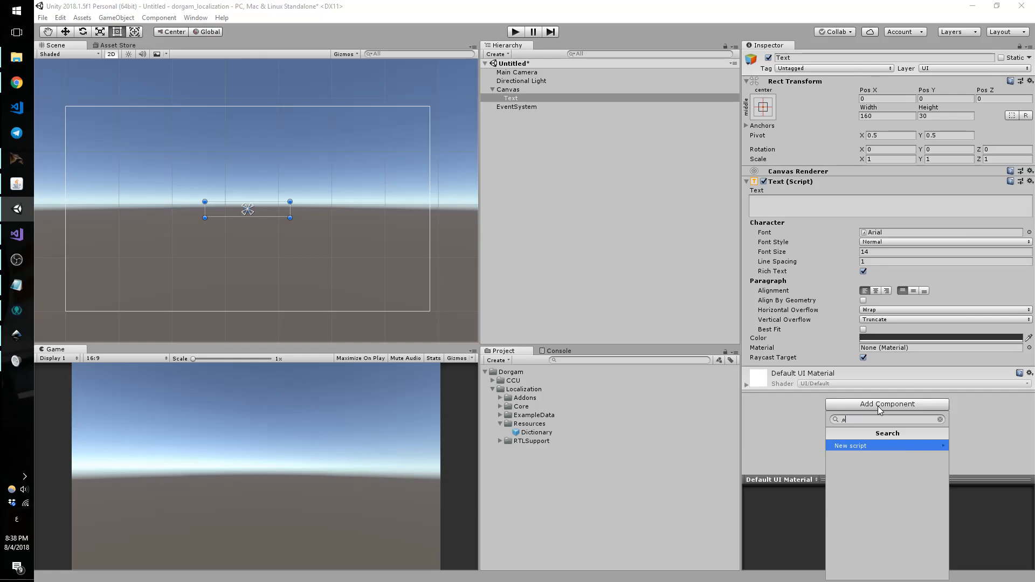
{"action": "key", "text": "BackSpace"}
{"action": "type", "text": "Localize"}
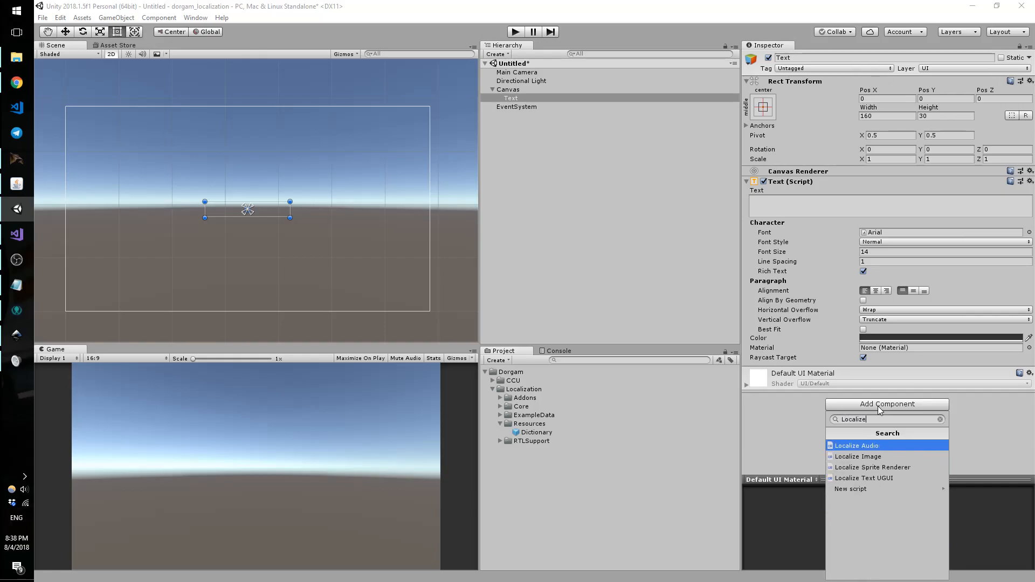
{"action": "key", "text": "Down"}
{"action": "key", "text": "Down"}
{"action": "key", "text": "Down"}
{"action": "key", "text": "Return"}
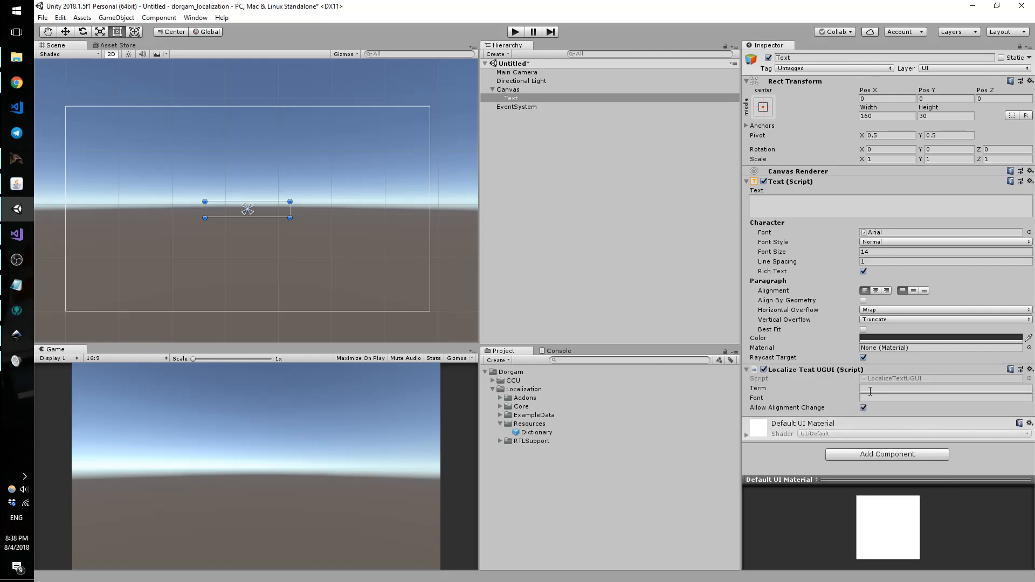
{"action": "left_click", "coordinate": [870, 389]}
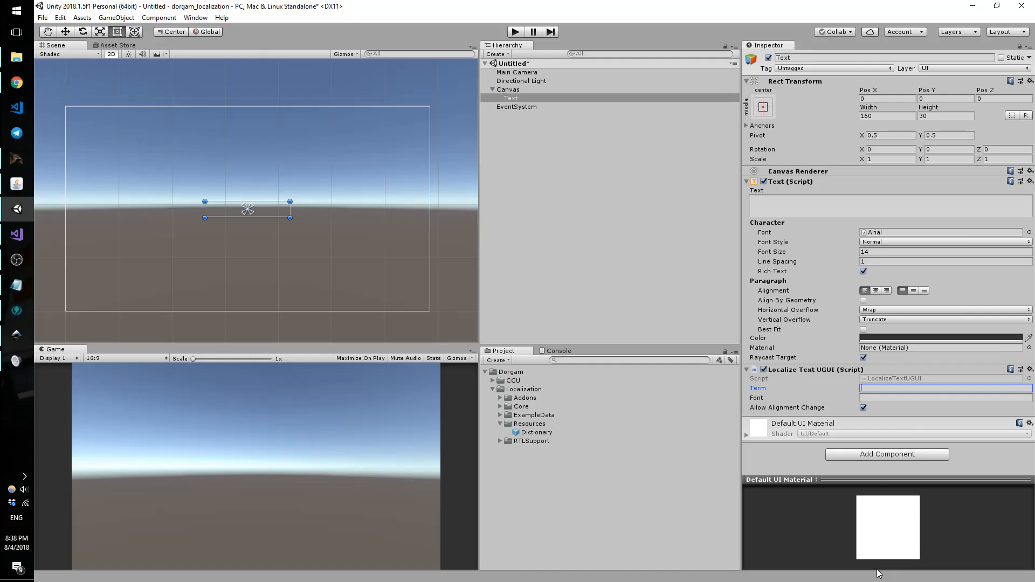
{"action": "type", "text": "ello"}
Step: In the Dictionary, add one Fonts entry and name it default_ugui
{"action": "left_click", "coordinate": [533, 432]}
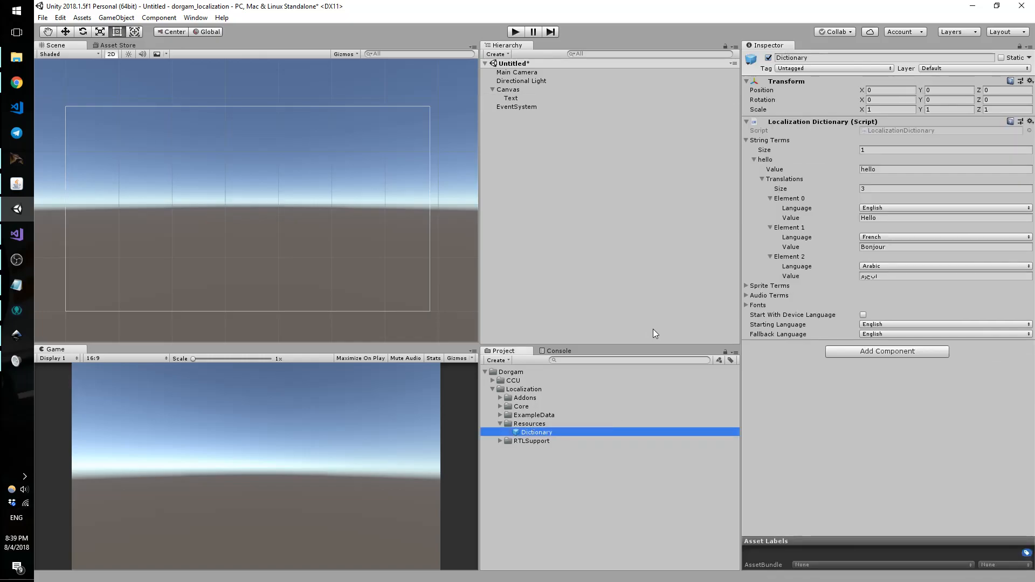
{"action": "left_click", "coordinate": [746, 305]}
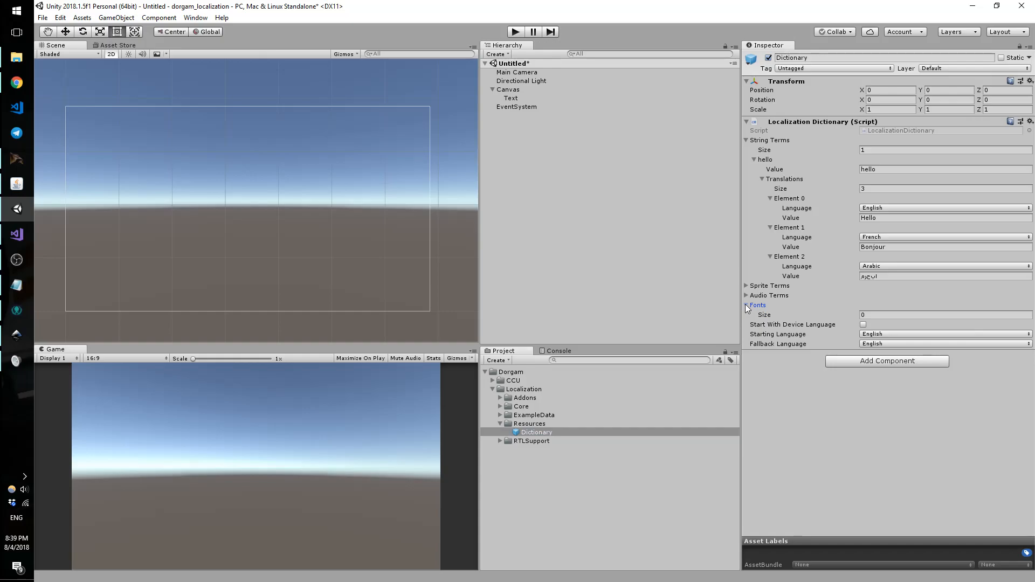
{"action": "left_click", "coordinate": [904, 316]}
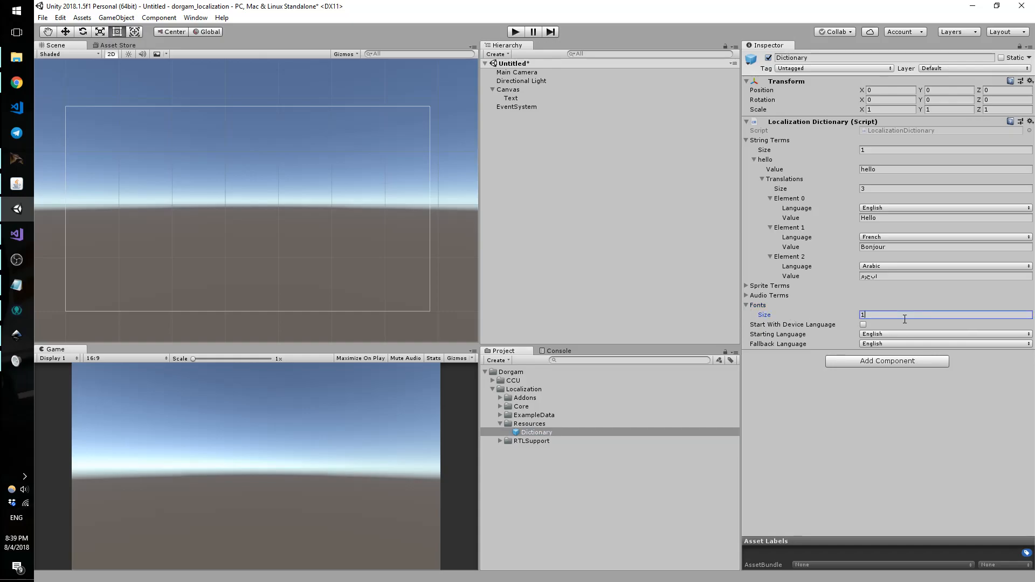
{"action": "type", "text": "1"}
{"action": "key", "text": "Return"}
{"action": "left_click", "coordinate": [878, 334]}
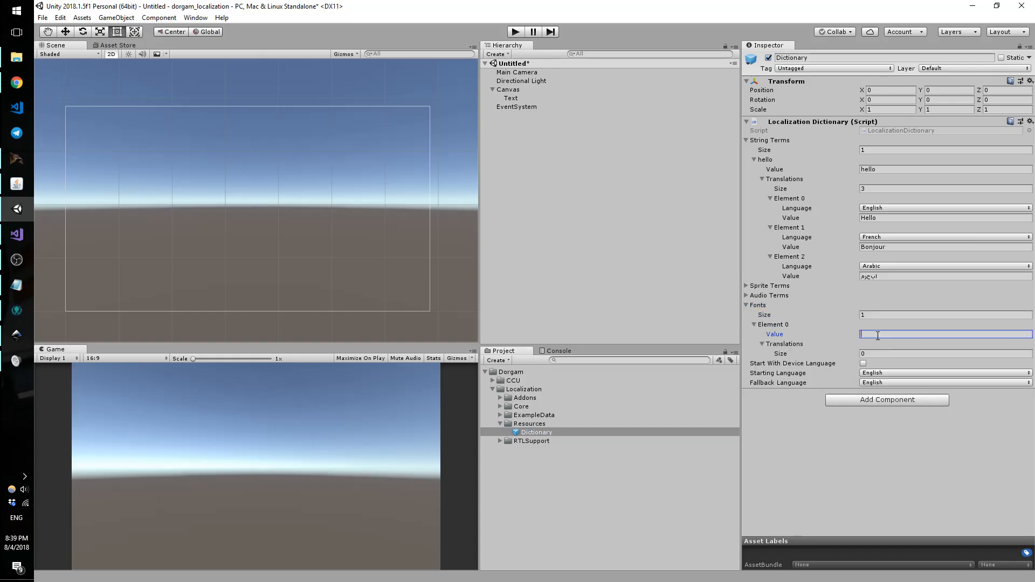
{"action": "type", "text": "default_ugui"}
Step: Give default_ugui three translations with languages Arabic, English and French
{"action": "left_click", "coordinate": [879, 354]}
{"action": "type", "text": "3"}
{"action": "key", "text": "Return"}
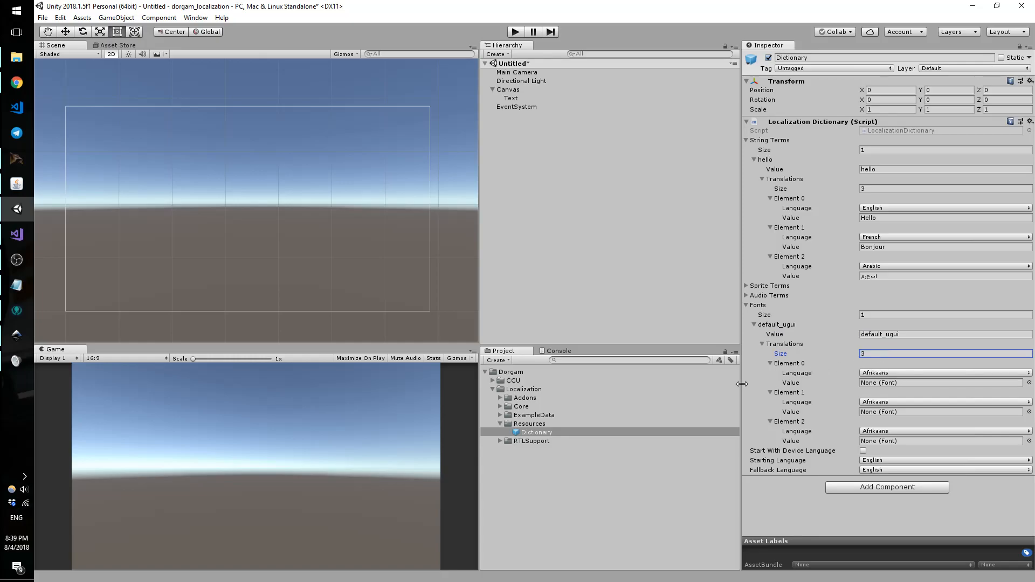
{"action": "left_click", "coordinate": [917, 373]}
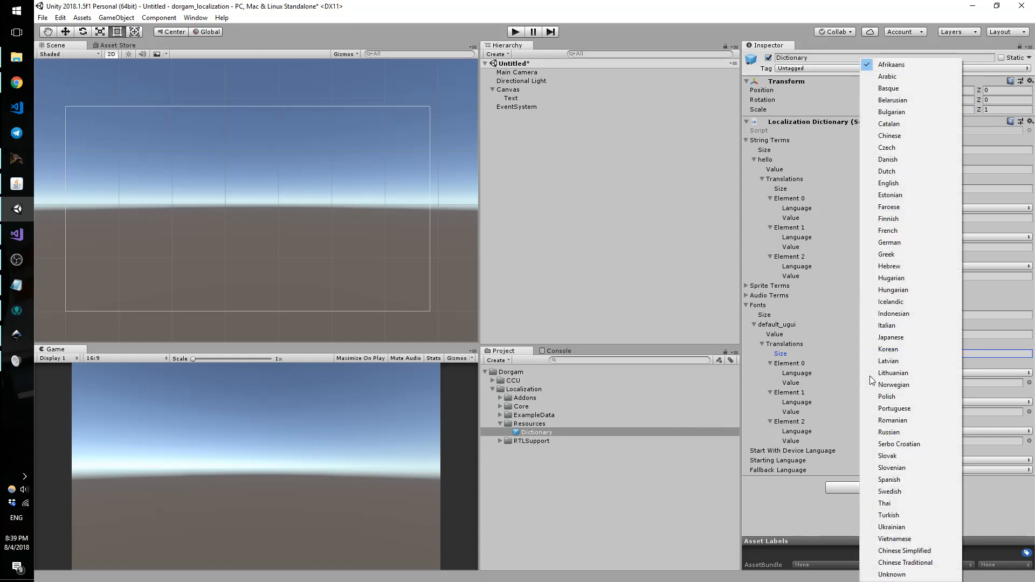
{"action": "left_click", "coordinate": [893, 77]}
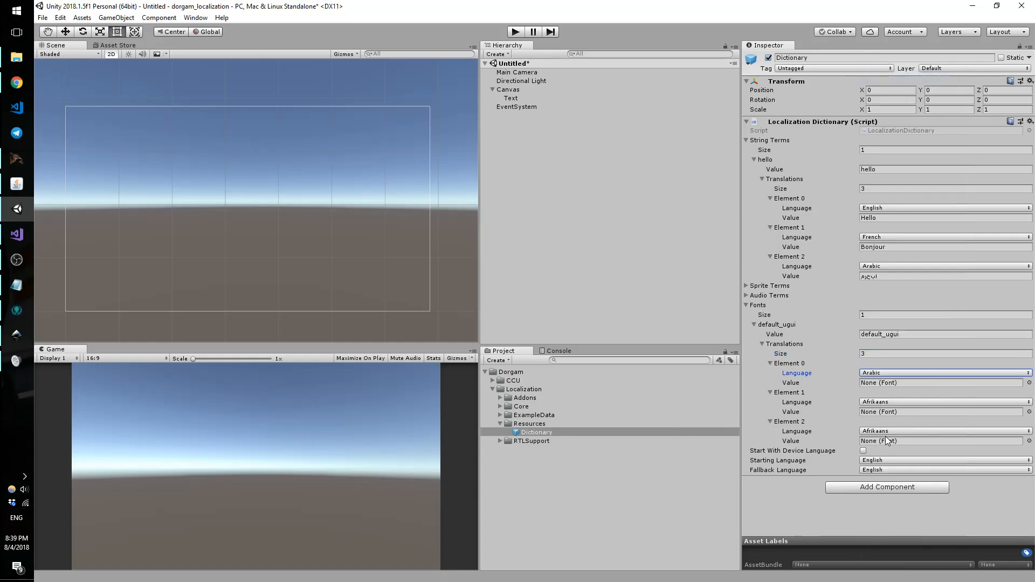
{"action": "left_click", "coordinate": [889, 403]}
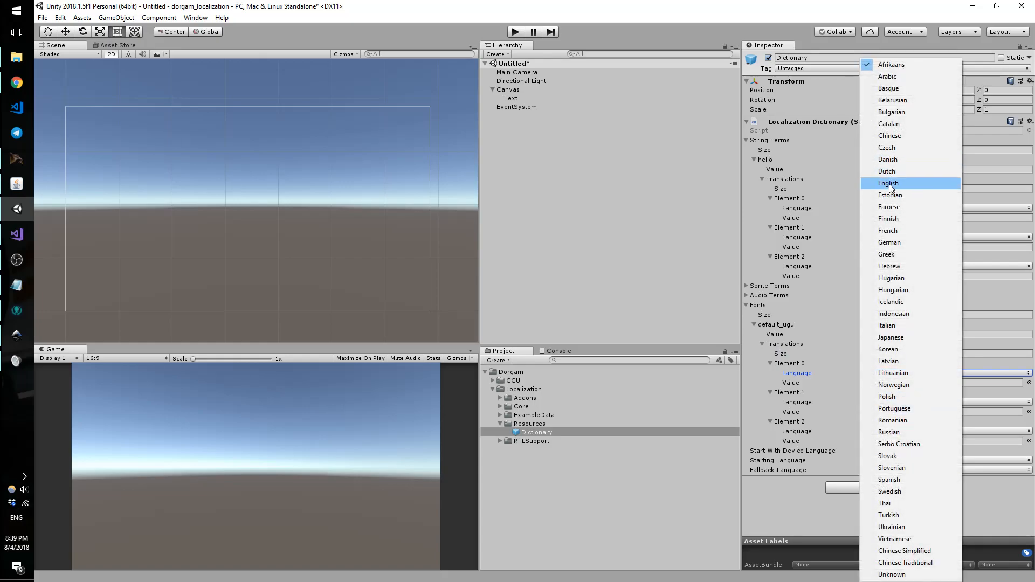
{"action": "left_click", "coordinate": [890, 183]}
{"action": "left_click", "coordinate": [885, 431]}
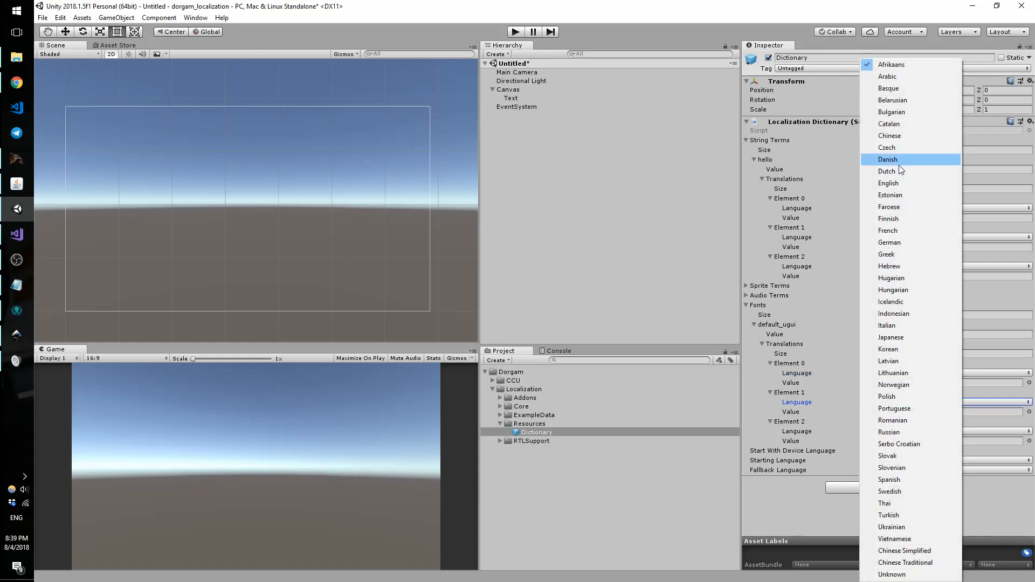
{"action": "left_click", "coordinate": [898, 230]}
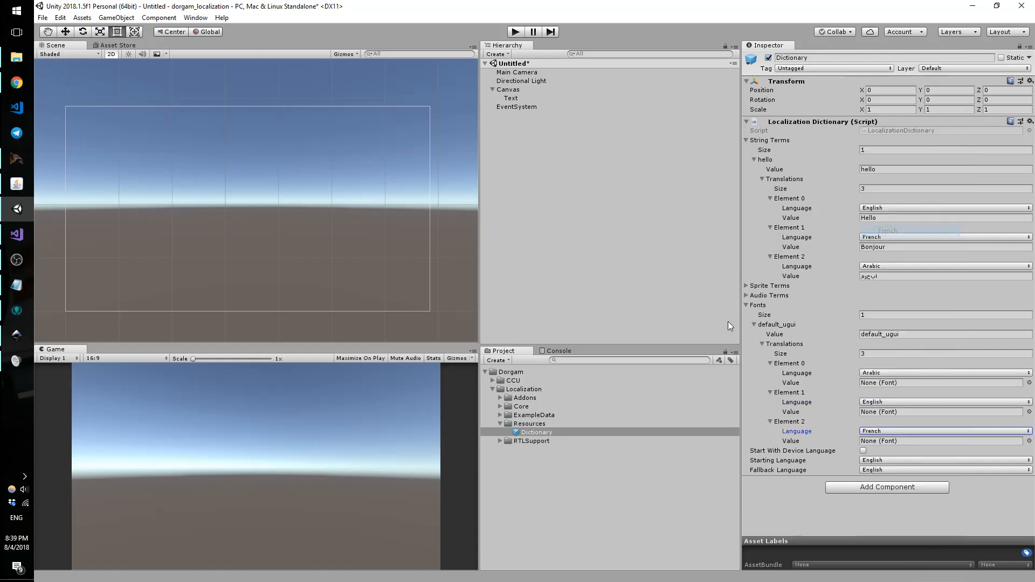
Step: Assign the NotoSans font to default_ugui's Arabic, English and French translations
{"action": "left_click", "coordinate": [1029, 383]}
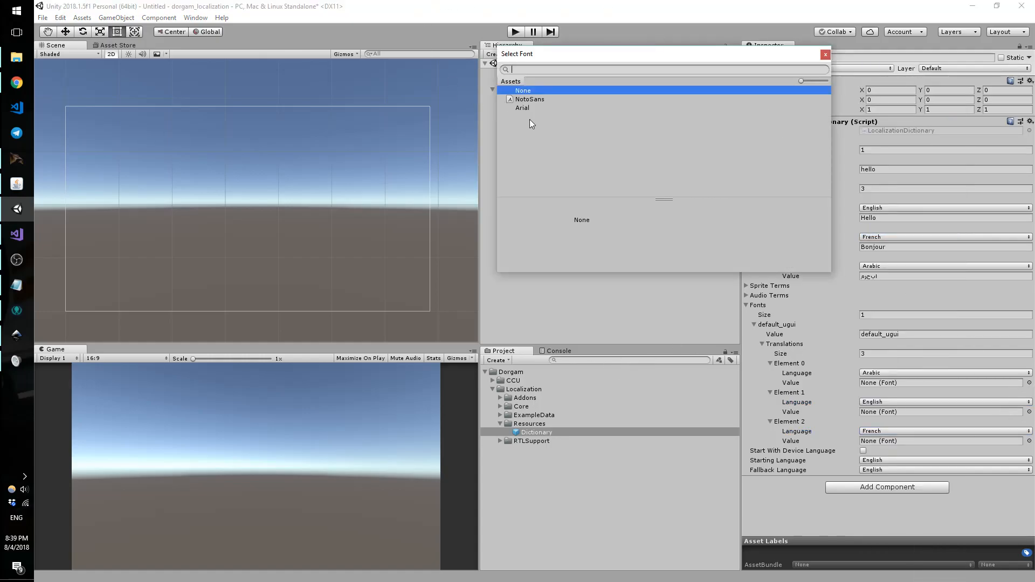
{"action": "double_click", "coordinate": [535, 100]}
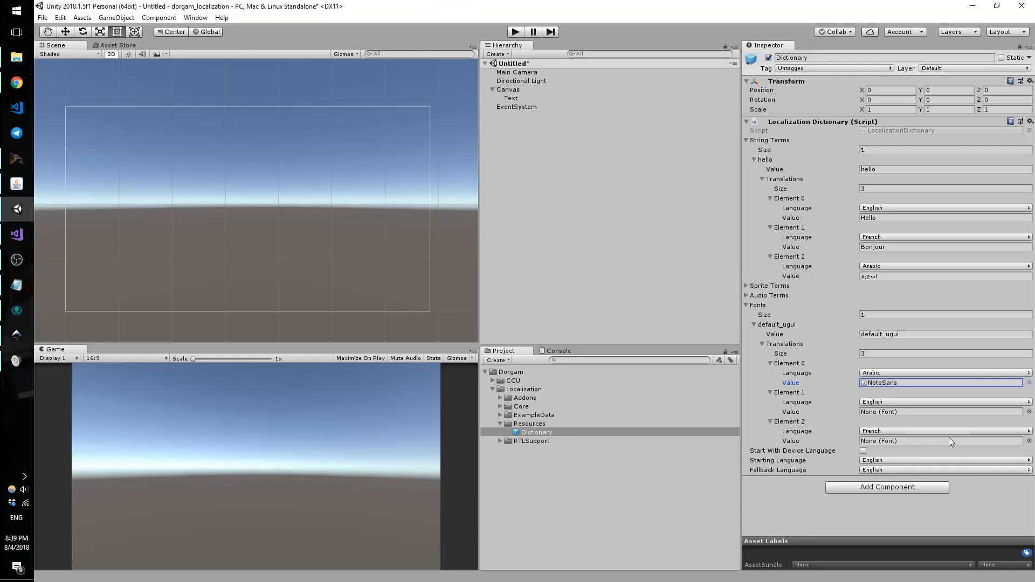
{"action": "left_click", "coordinate": [1028, 411]}
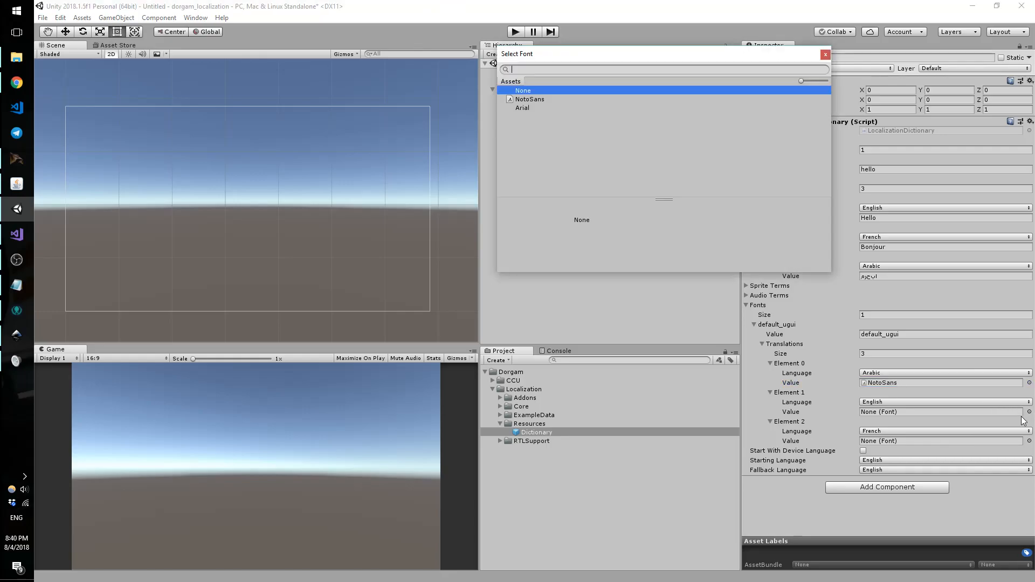
{"action": "left_click", "coordinate": [533, 98]}
{"action": "double_click", "coordinate": [533, 99]}
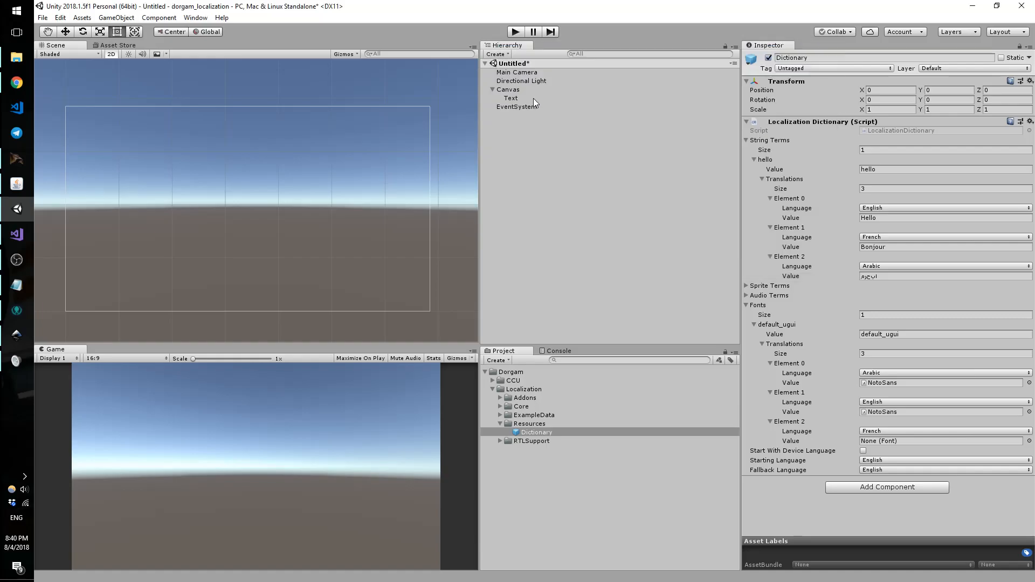
{"action": "left_click", "coordinate": [1029, 441]}
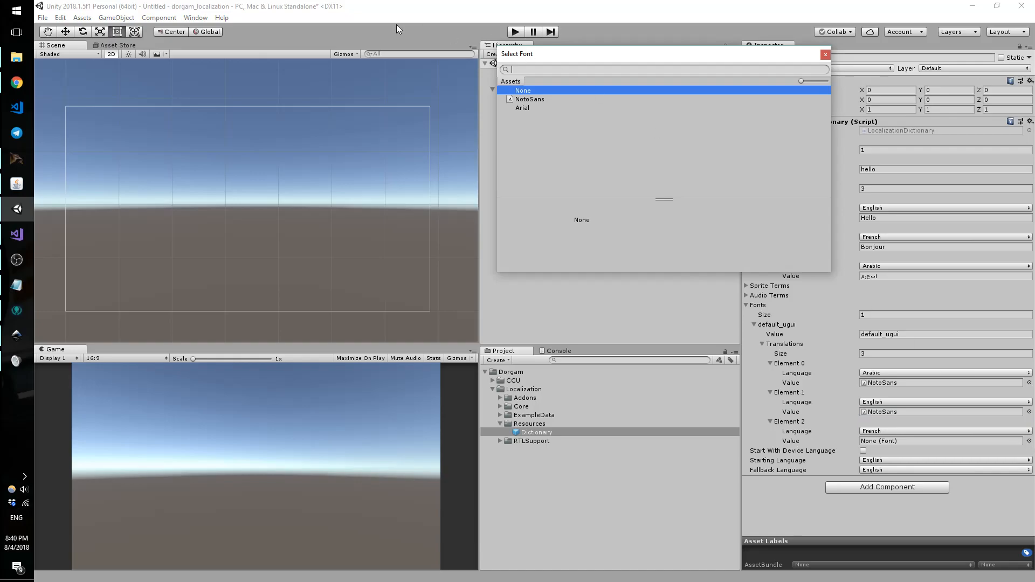
{"action": "double_click", "coordinate": [530, 100]}
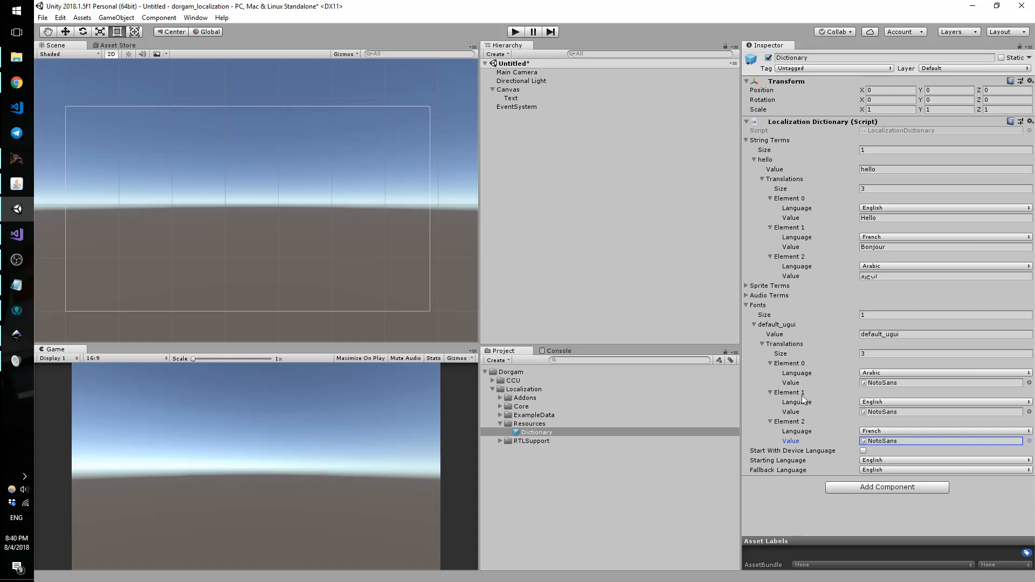
Step: Collapse Fonts, select the Text object, and enable Allow Alignment Change on its Localize Text UGUI
{"action": "left_click", "coordinate": [745, 306]}
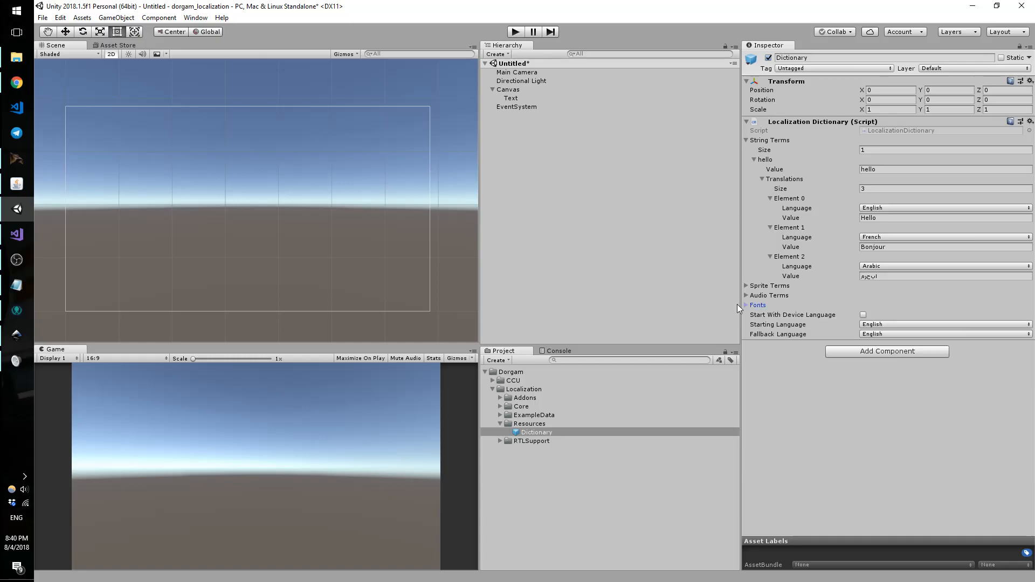
{"action": "left_click", "coordinate": [511, 99]}
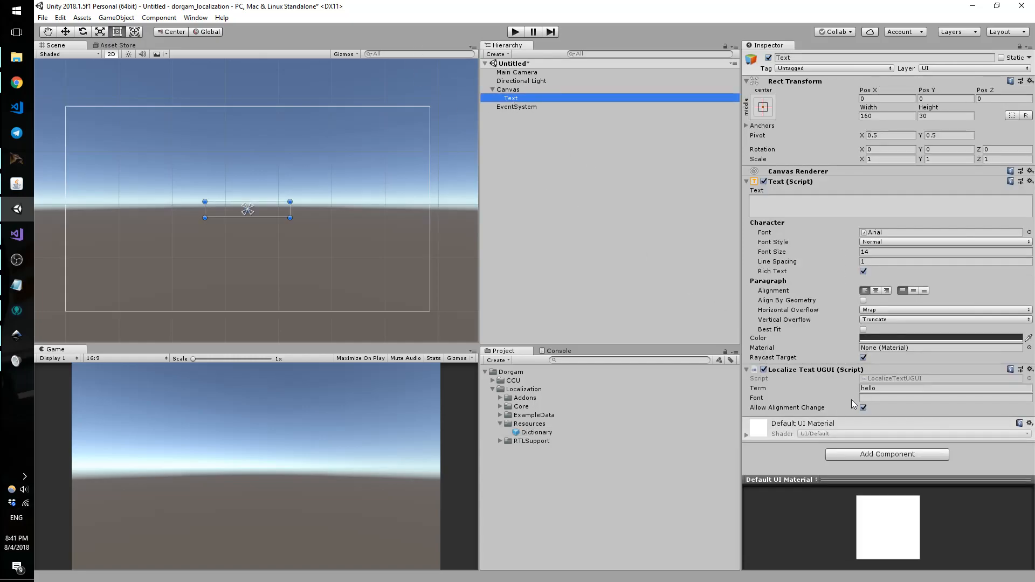
{"action": "left_click", "coordinate": [868, 398]}
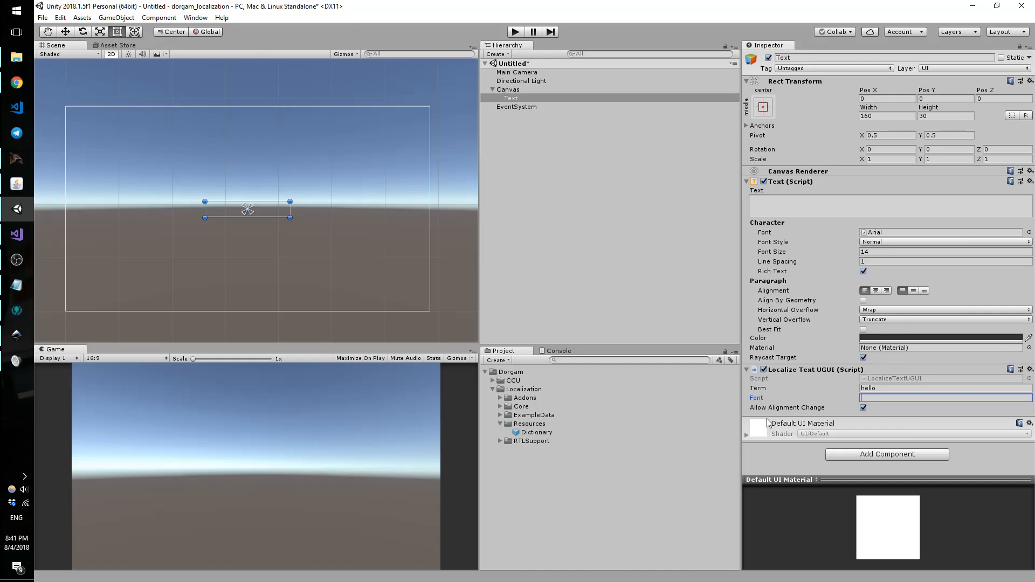
{"action": "left_click", "coordinate": [863, 408]}
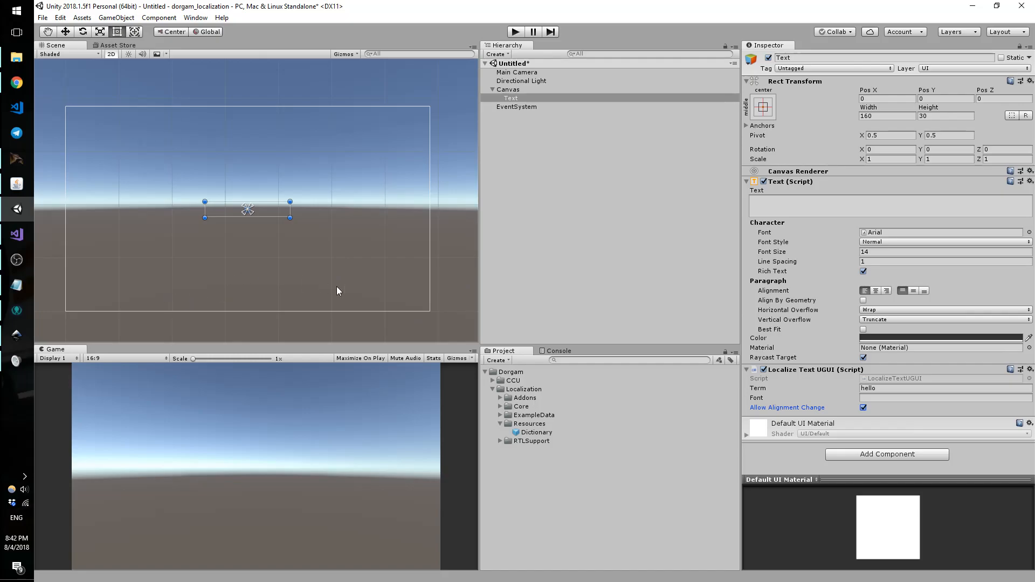
Step: Add a UI Button under the Canvas and move it to the canvas's lower right
{"action": "left_click", "coordinate": [521, 90]}
{"action": "right_click", "coordinate": [522, 90]}
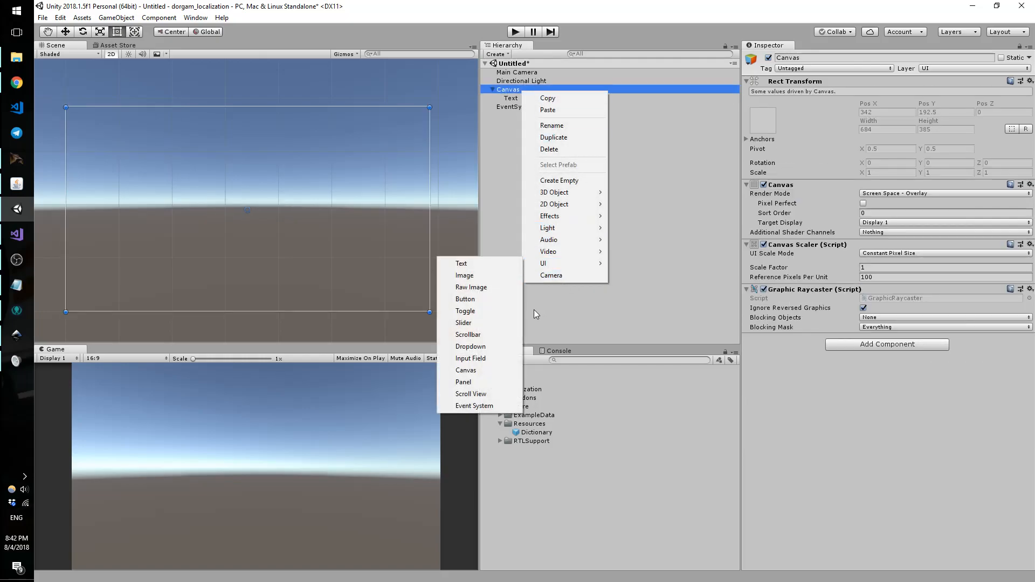
{"action": "mouse_move", "coordinate": [543, 263]}
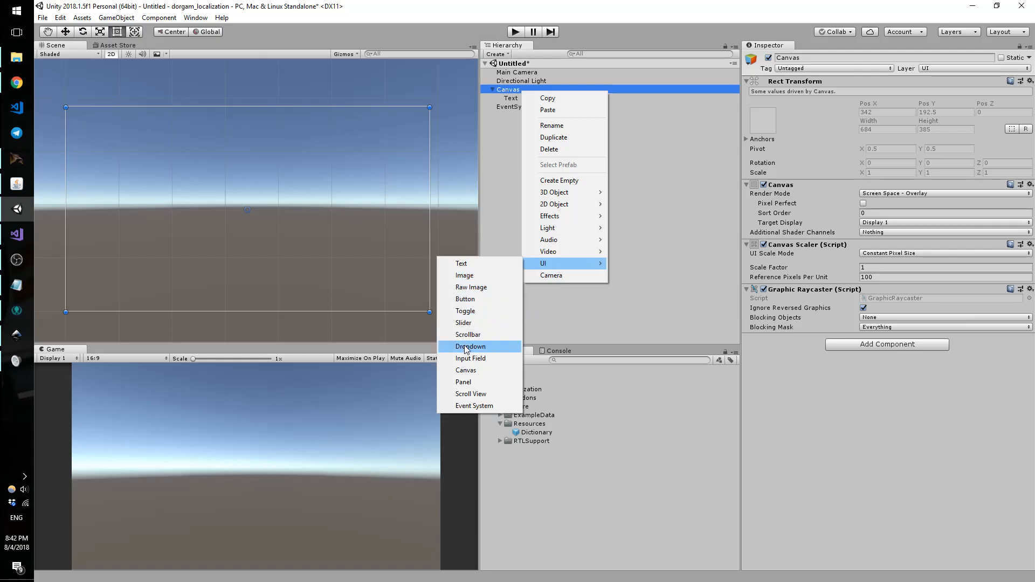
{"action": "left_click", "coordinate": [471, 301]}
{"action": "left_click_drag", "start_coordinate": [273, 213], "coordinate": [391, 280]}
Step: Change the button's child Text label from 'Button' to 'English'
{"action": "left_click", "coordinate": [501, 107]}
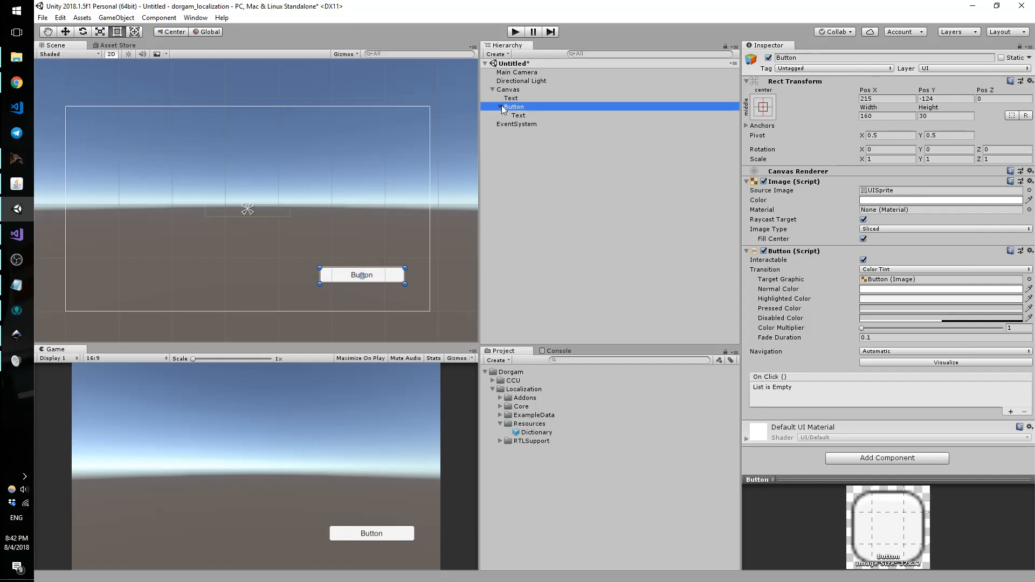
{"action": "left_click", "coordinate": [517, 116]}
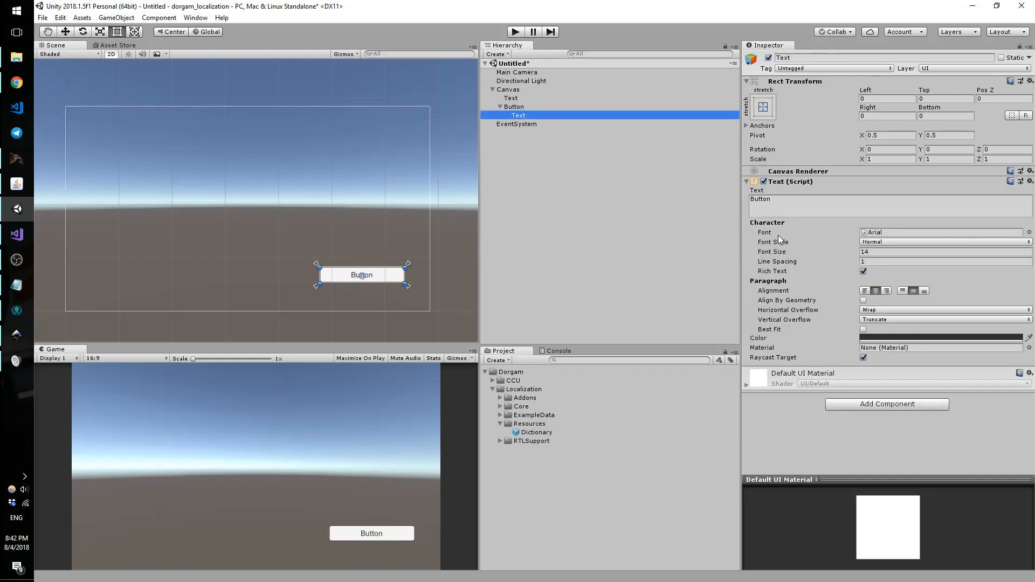
{"action": "left_click", "coordinate": [786, 203]}
{"action": "type", "text": "English"}
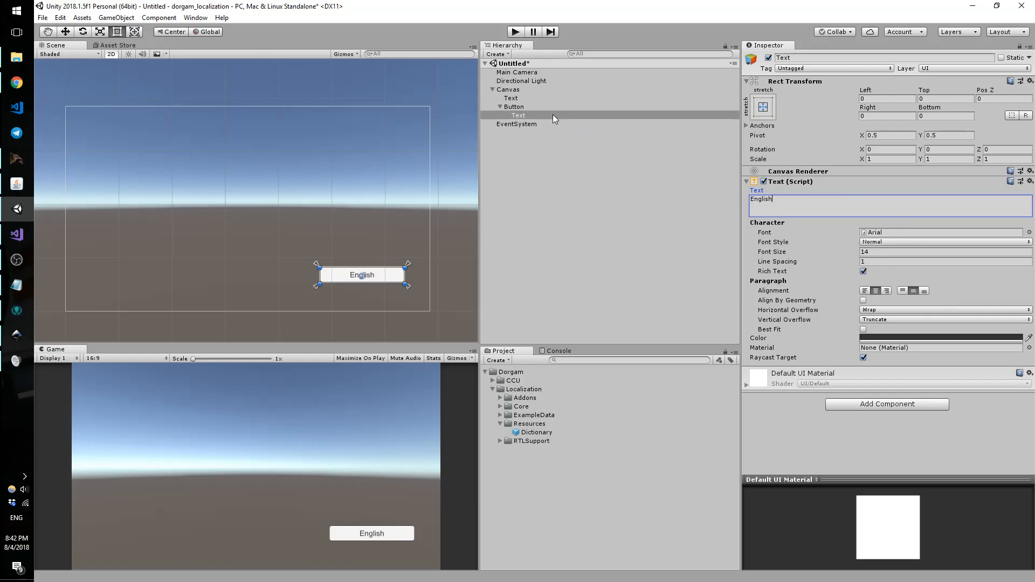
Step: Add a Set Language On Button Click component to the button with Target Language English
{"action": "left_click", "coordinate": [520, 107]}
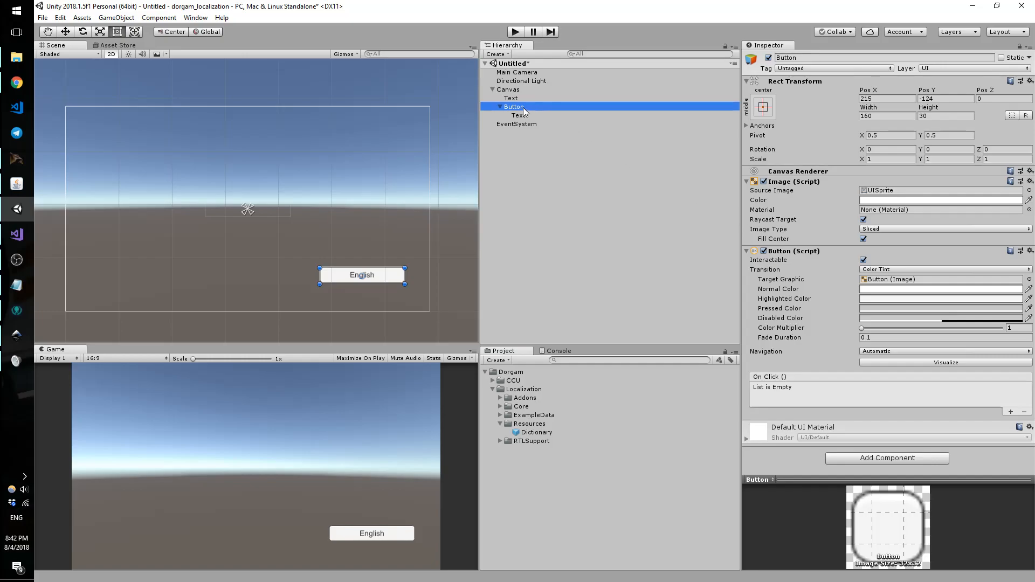
{"action": "left_click", "coordinate": [500, 107]}
{"action": "left_click", "coordinate": [899, 457]}
{"action": "type", "text": "Set"}
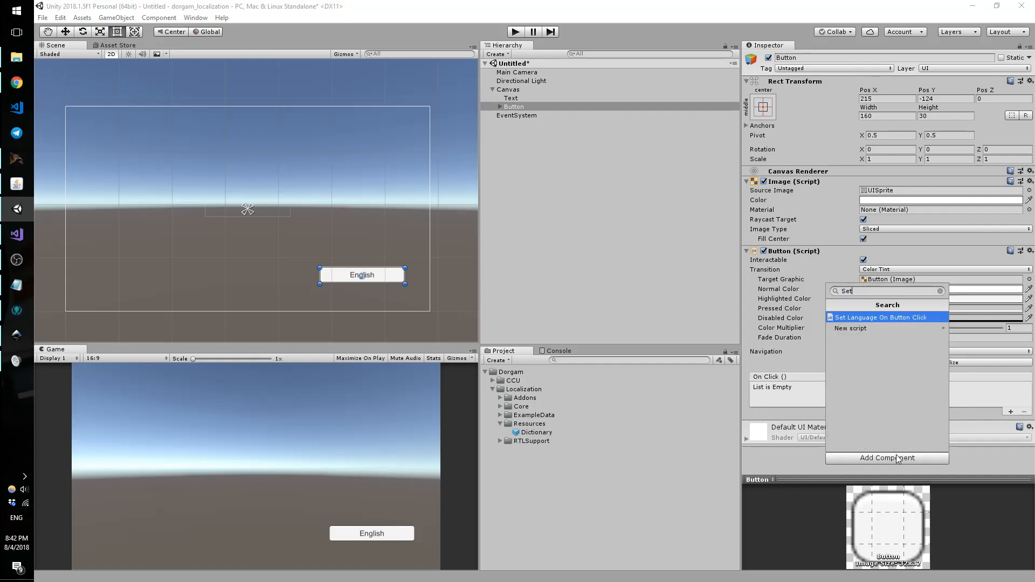
{"action": "key", "text": "Return"}
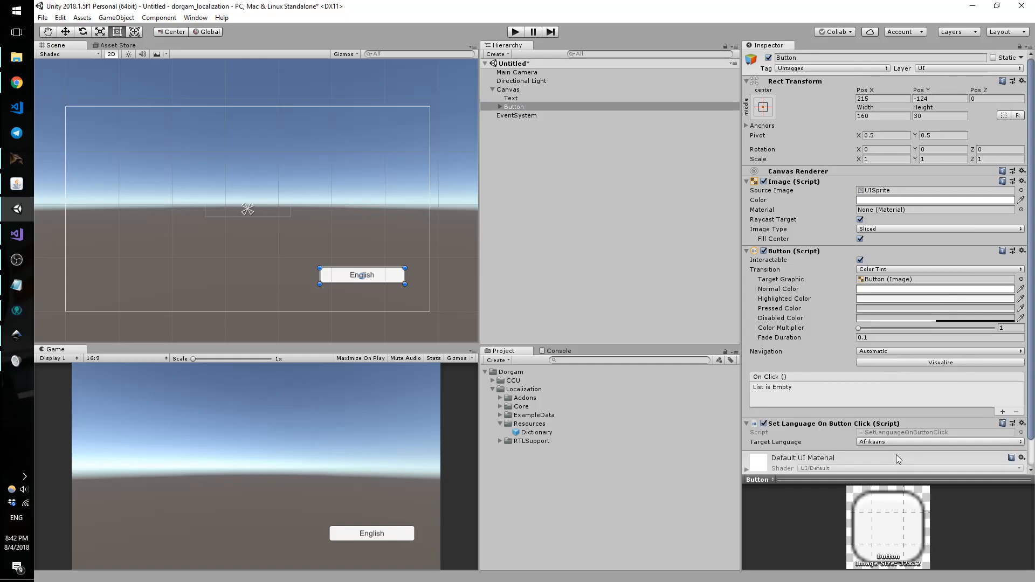
{"action": "scroll", "coordinate": [889, 361], "scroll_direction": "down", "scroll_amount": 2}
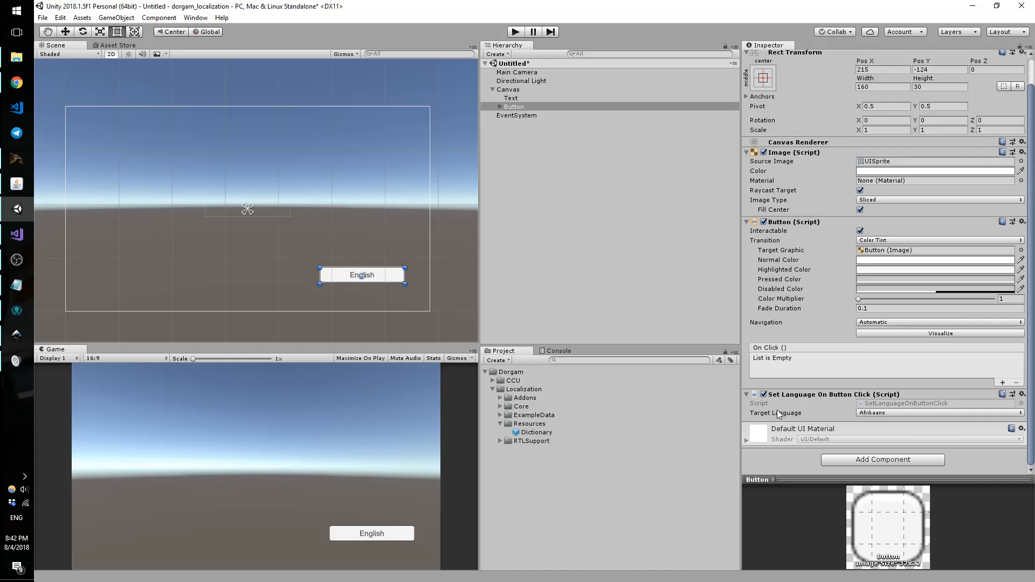
{"action": "left_click", "coordinate": [872, 413]}
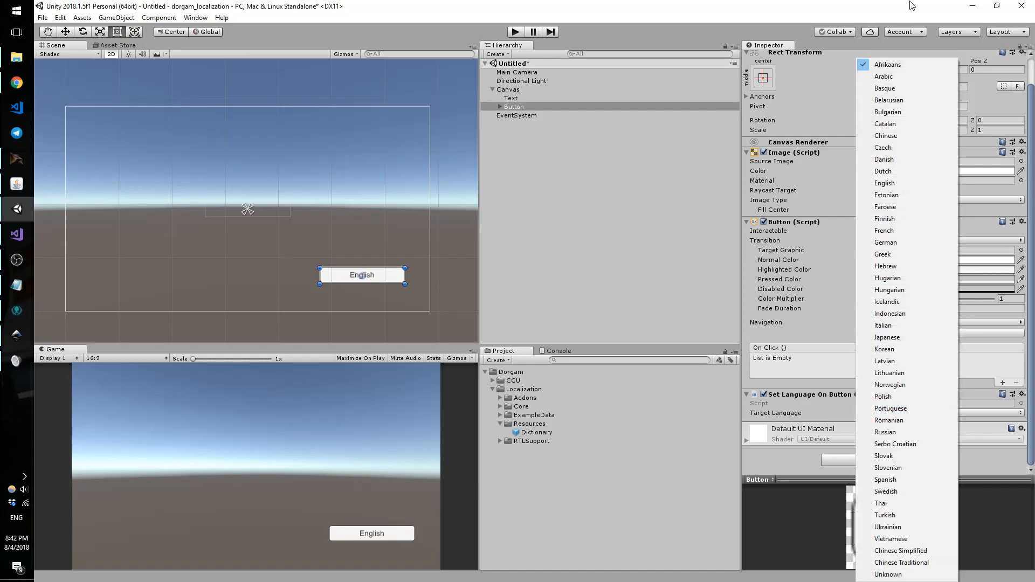
{"action": "left_click", "coordinate": [891, 184]}
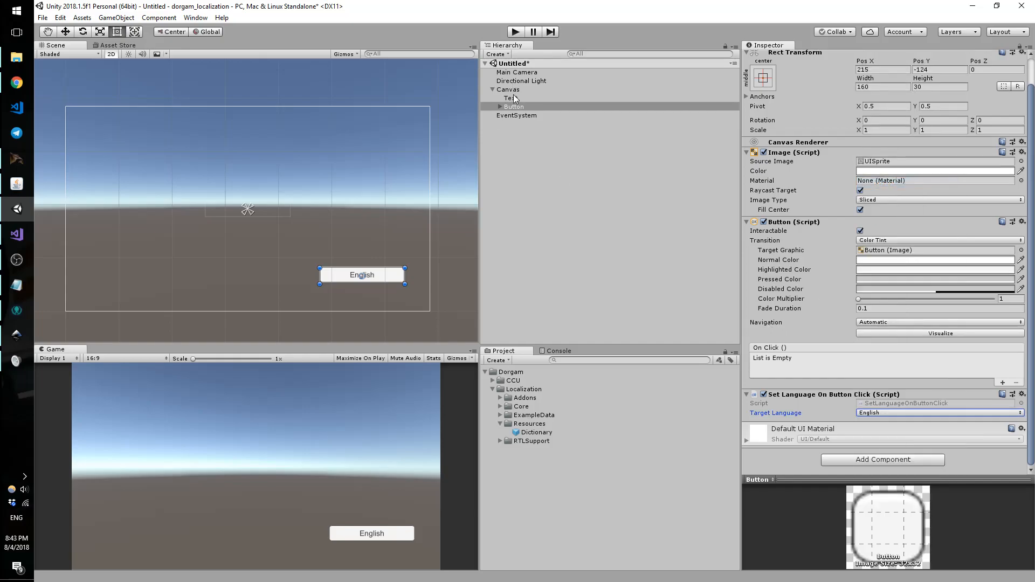
Step: Duplicate the English button with Ctrl+D, creating Button (1)
{"action": "left_click", "coordinate": [515, 115]}
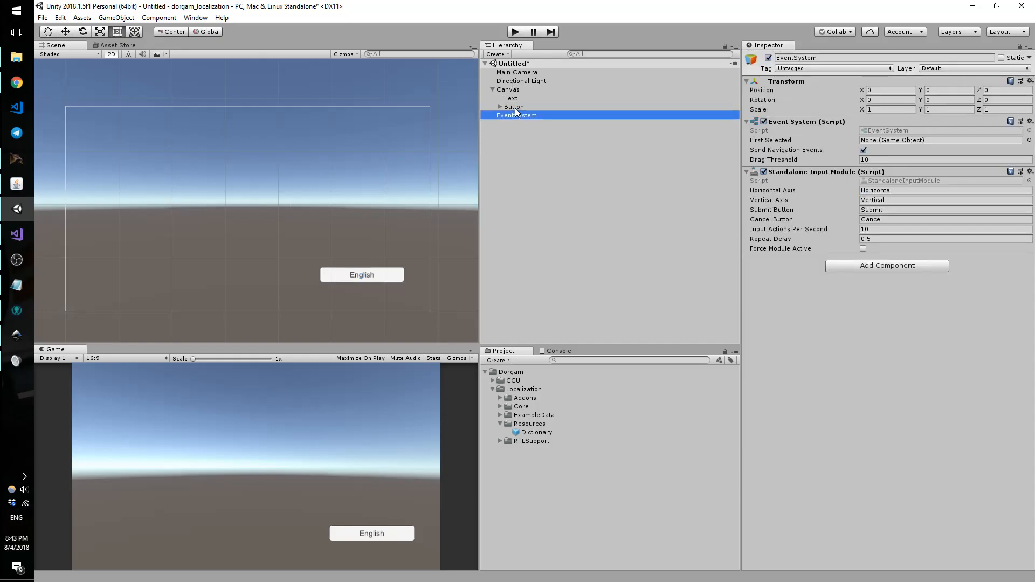
{"action": "left_click", "coordinate": [513, 107]}
{"action": "key", "text": "ctrl+d"}
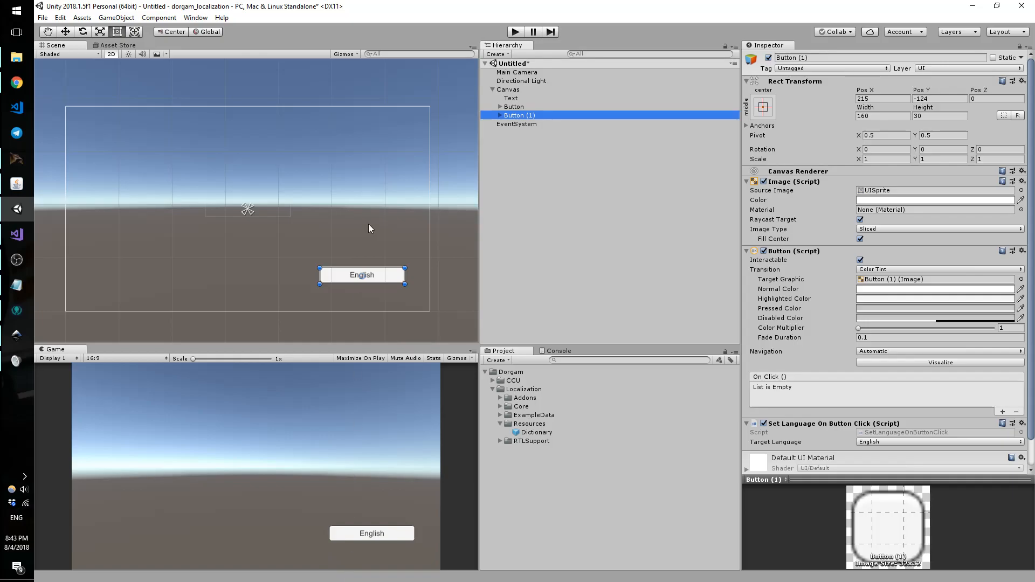
Step: Move the copy to the canvas centre, duplicate it again, and relabel the middle button 'French'
{"action": "left_click_drag", "start_coordinate": [379, 277], "coordinate": [164, 277]}
{"action": "key", "text": "ctrl+d"}
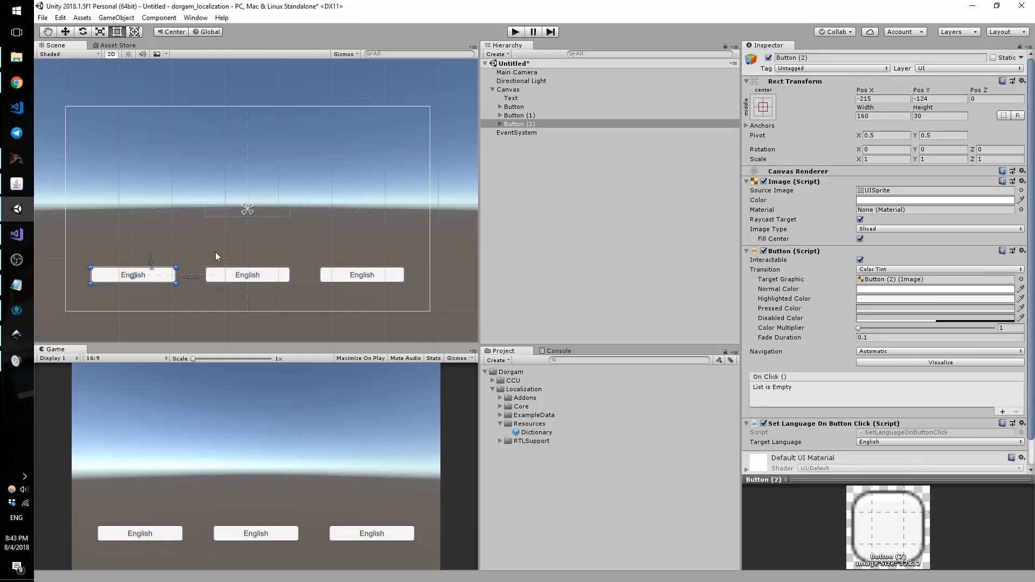
{"action": "left_click", "coordinate": [523, 115]}
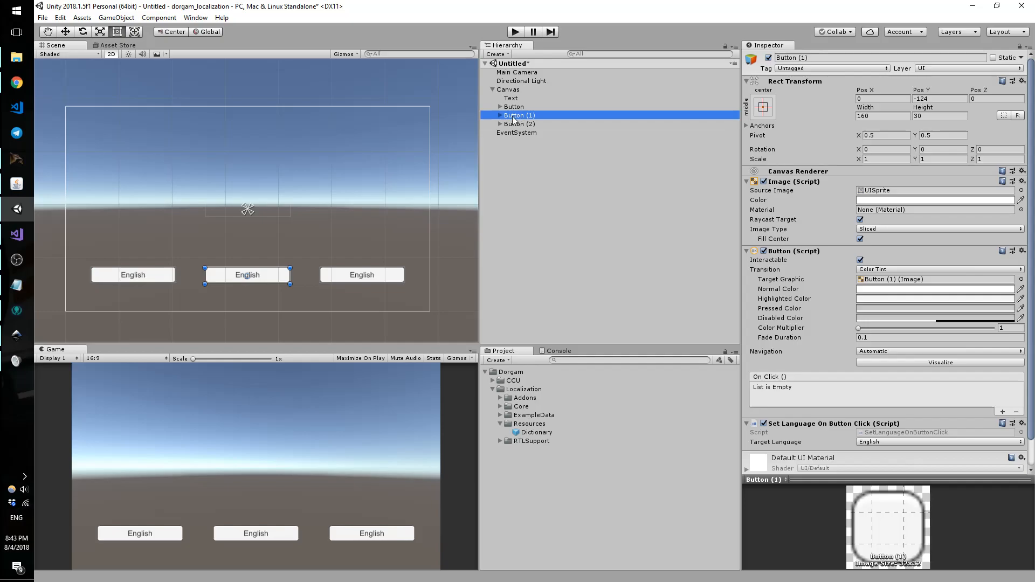
{"action": "left_click", "coordinate": [499, 115]}
{"action": "left_click", "coordinate": [525, 124]}
{"action": "left_click", "coordinate": [807, 212]}
{"action": "type", "text": "French"}
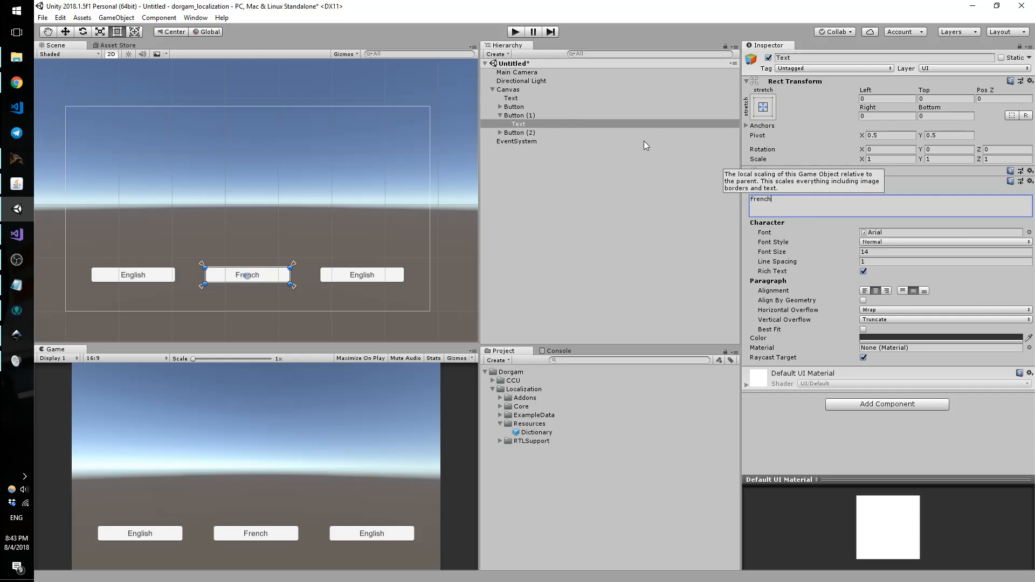
Step: Set the middle button's target language to French
{"action": "left_click", "coordinate": [533, 116]}
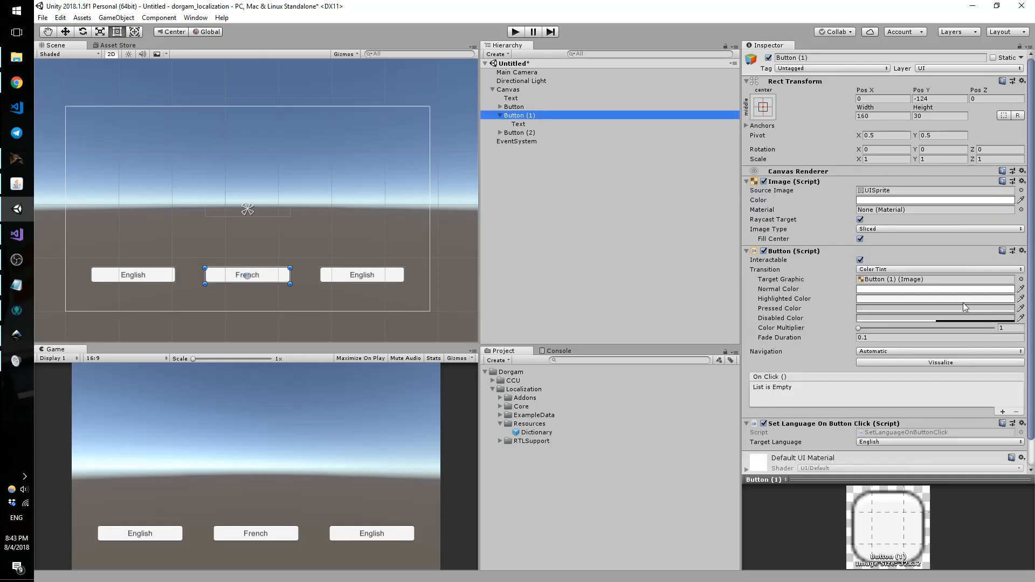
{"action": "left_click", "coordinate": [894, 442]}
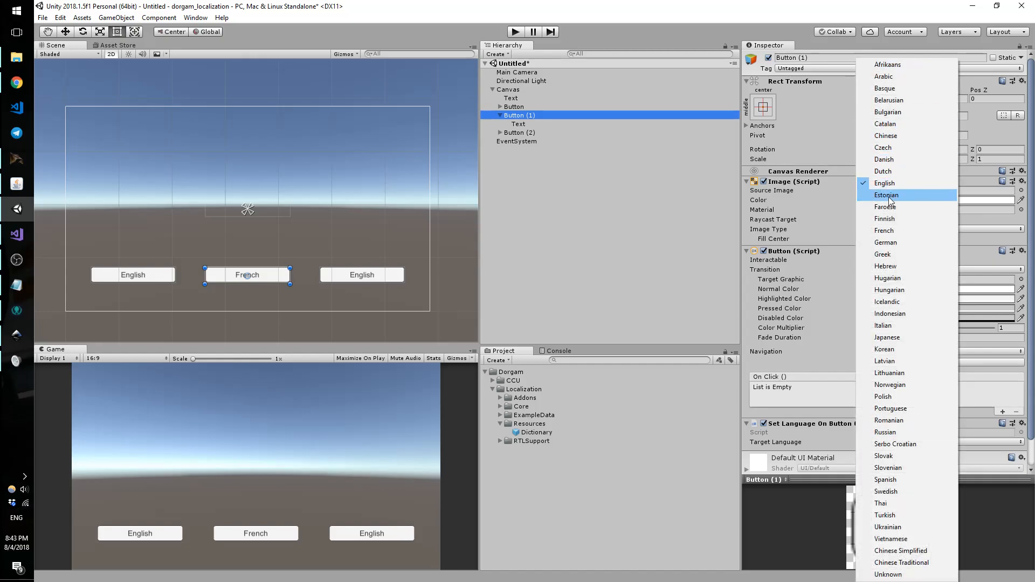
{"action": "left_click", "coordinate": [890, 219]}
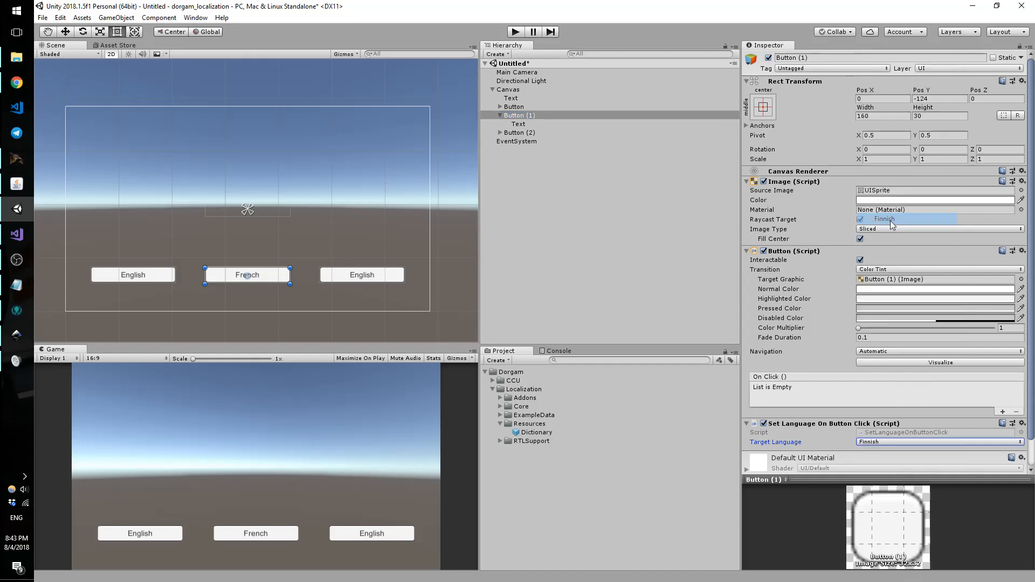
{"action": "left_click", "coordinate": [870, 442]}
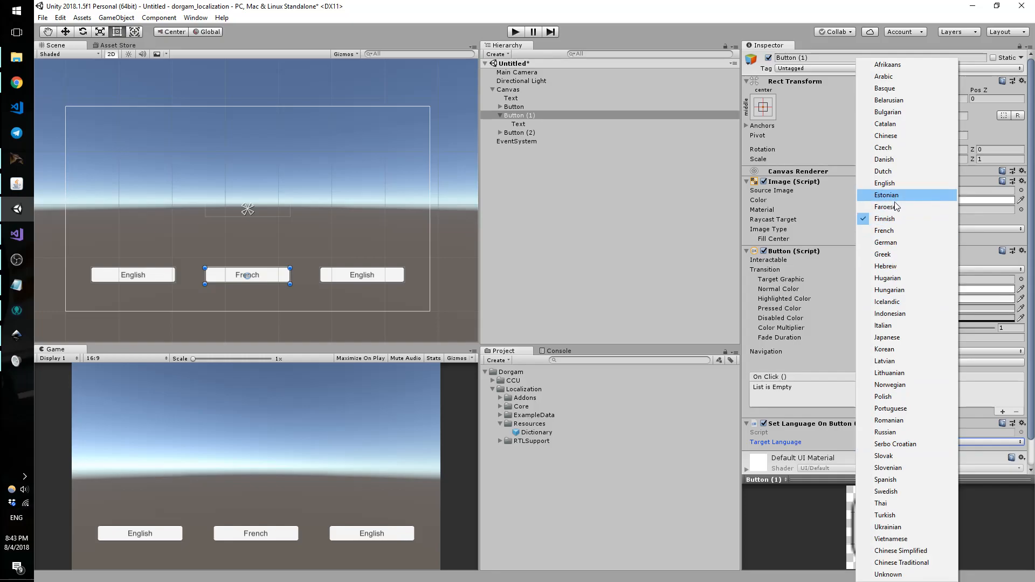
{"action": "left_click", "coordinate": [892, 232]}
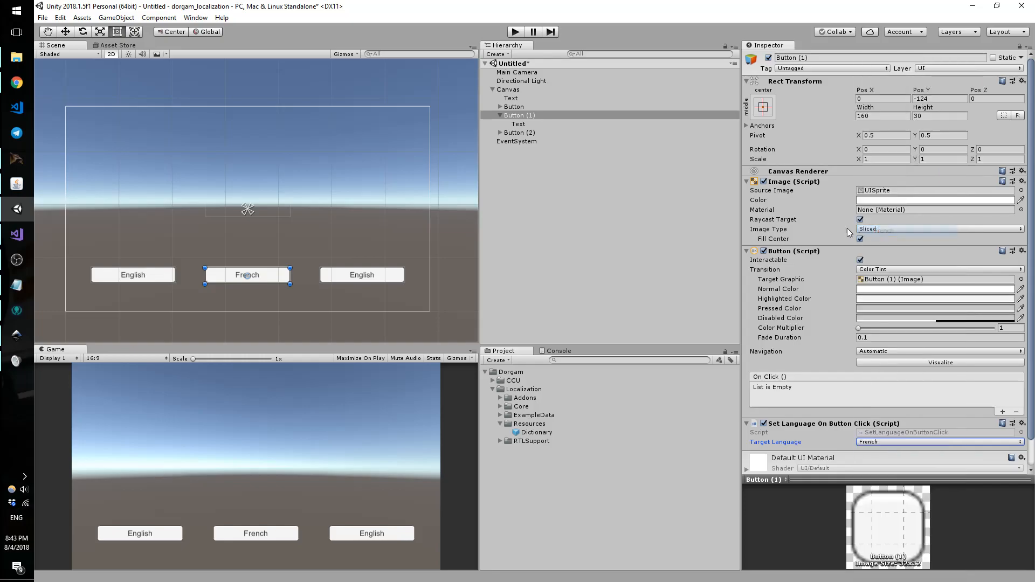
Step: Set the left button's target language to Arabic, label it 'Arabic', then select the centre Text
{"action": "left_click", "coordinate": [517, 132]}
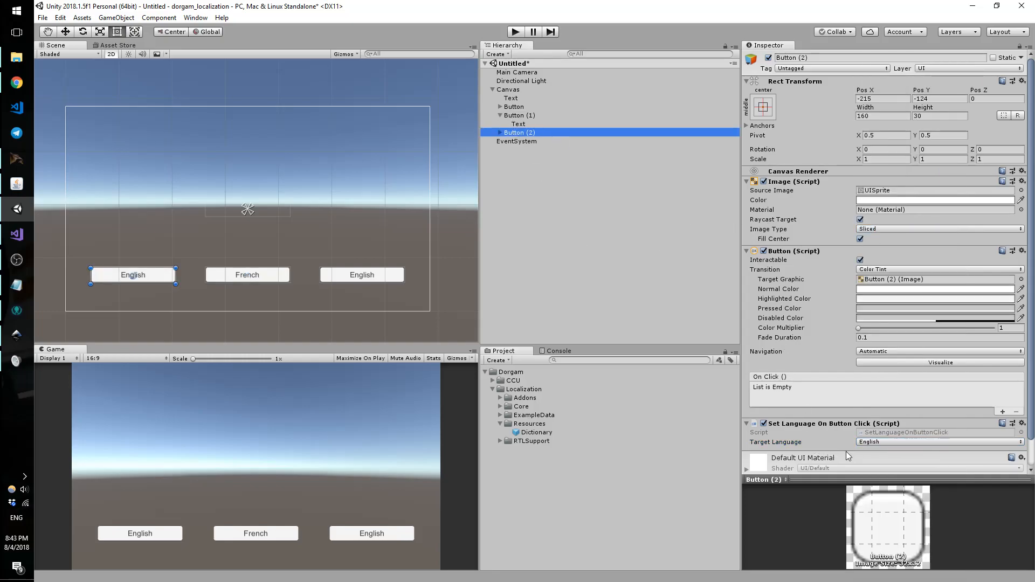
{"action": "left_click", "coordinate": [867, 442]}
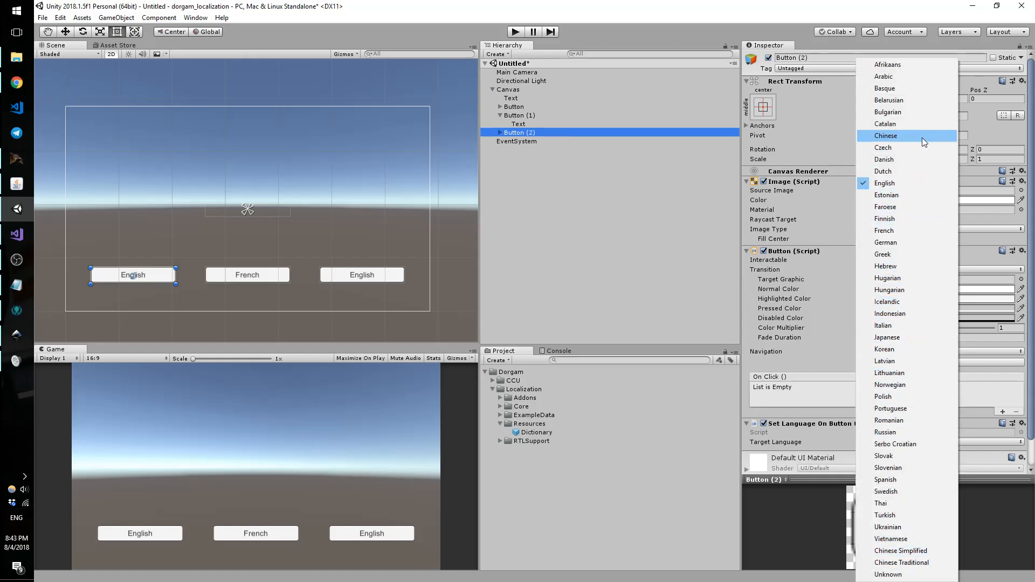
{"action": "left_click", "coordinate": [909, 77]}
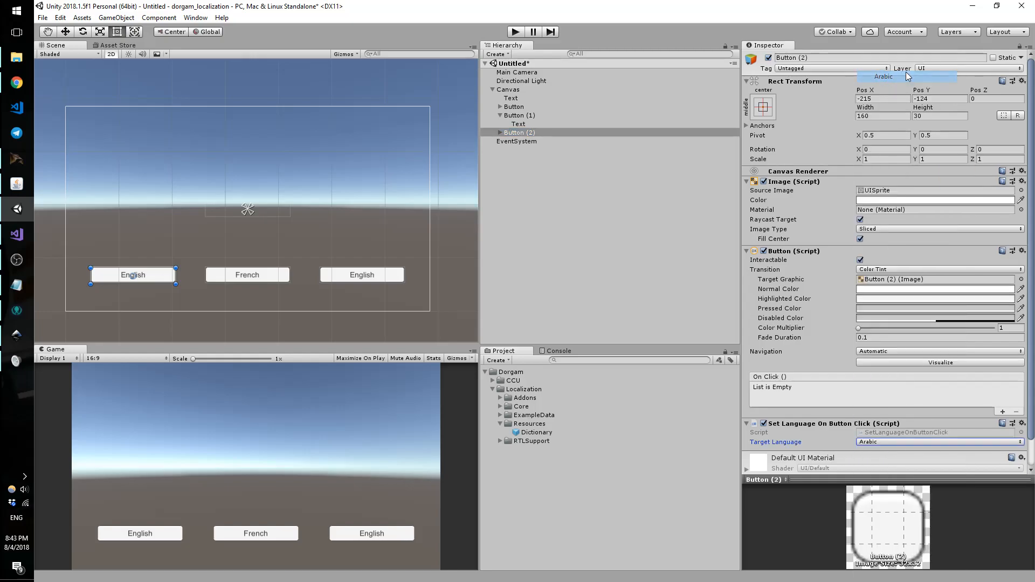
{"action": "left_click", "coordinate": [499, 133]}
{"action": "left_click", "coordinate": [519, 141]}
{"action": "left_click", "coordinate": [792, 209]}
{"action": "type", "text": "Arabic"}
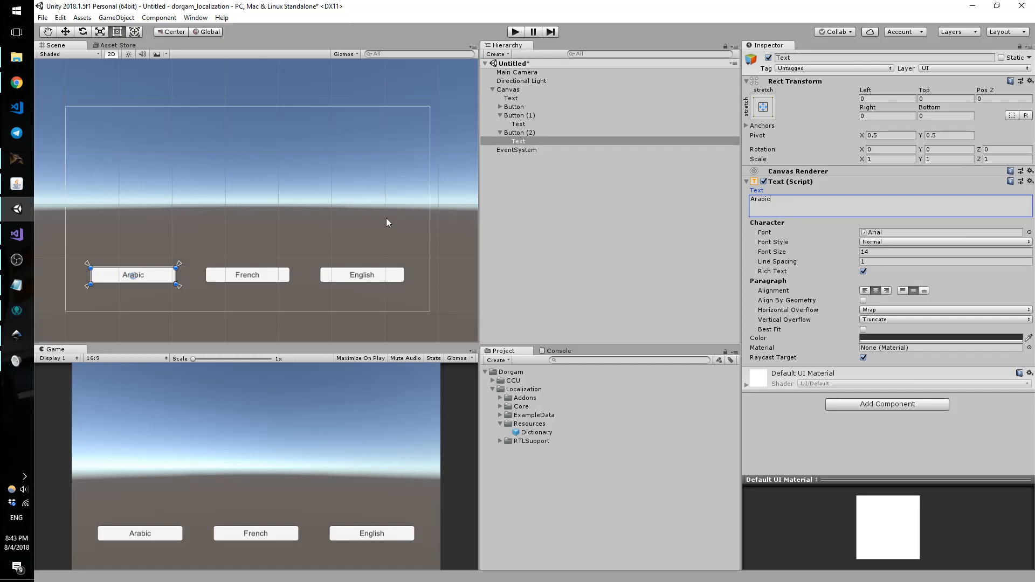
{"action": "left_click", "coordinate": [503, 117]}
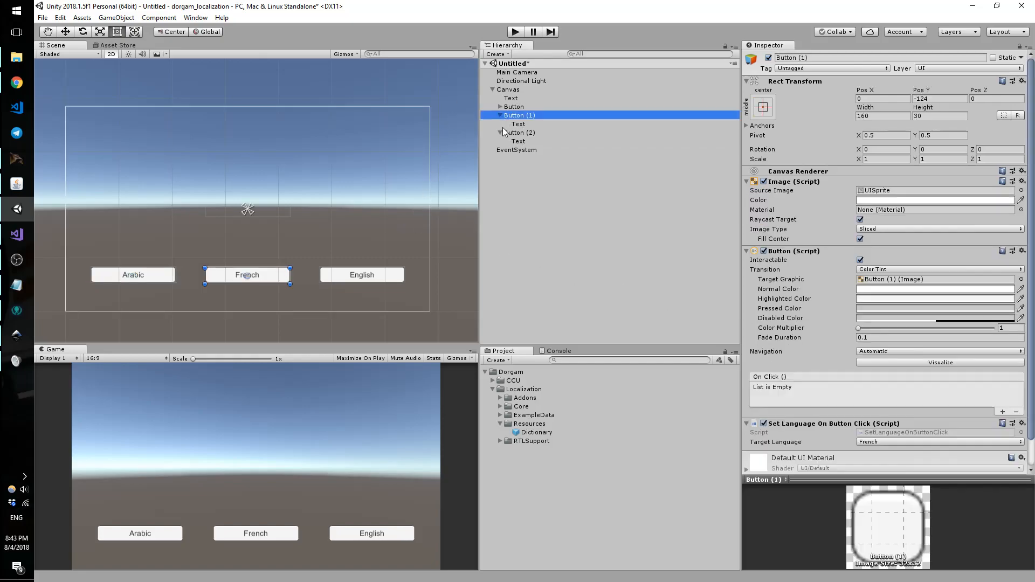
{"action": "left_click", "coordinate": [509, 99]}
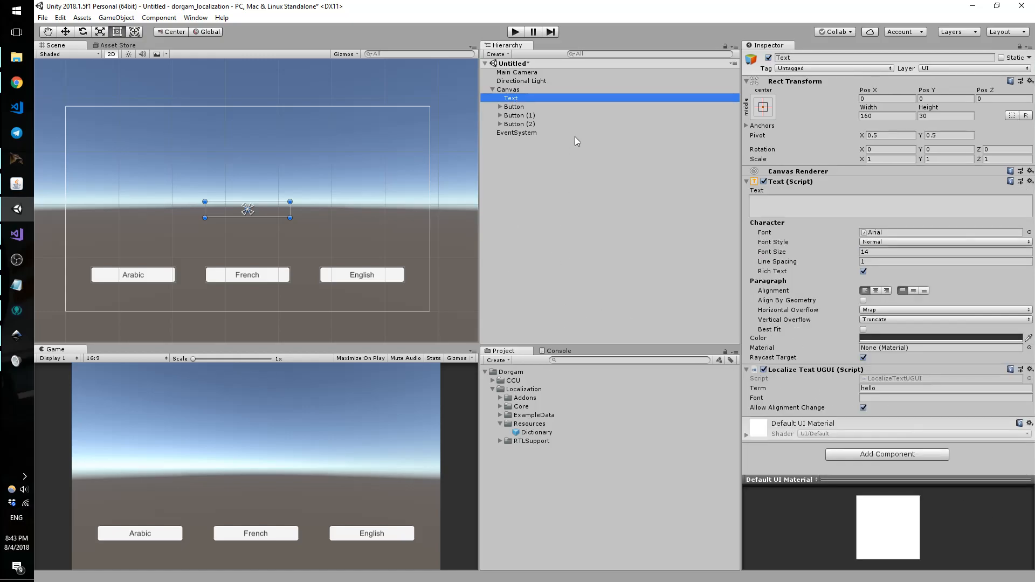
Step: Run the scene with the Dictionary shown, switching the greeting to Arabic, French, then back to English
{"action": "left_click", "coordinate": [521, 31]}
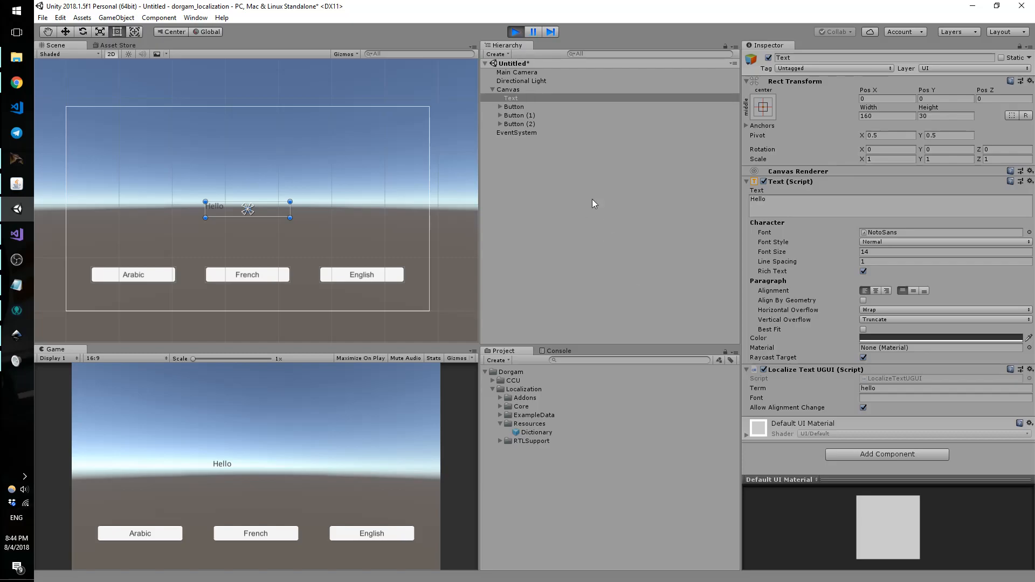
{"action": "left_click", "coordinate": [524, 432]}
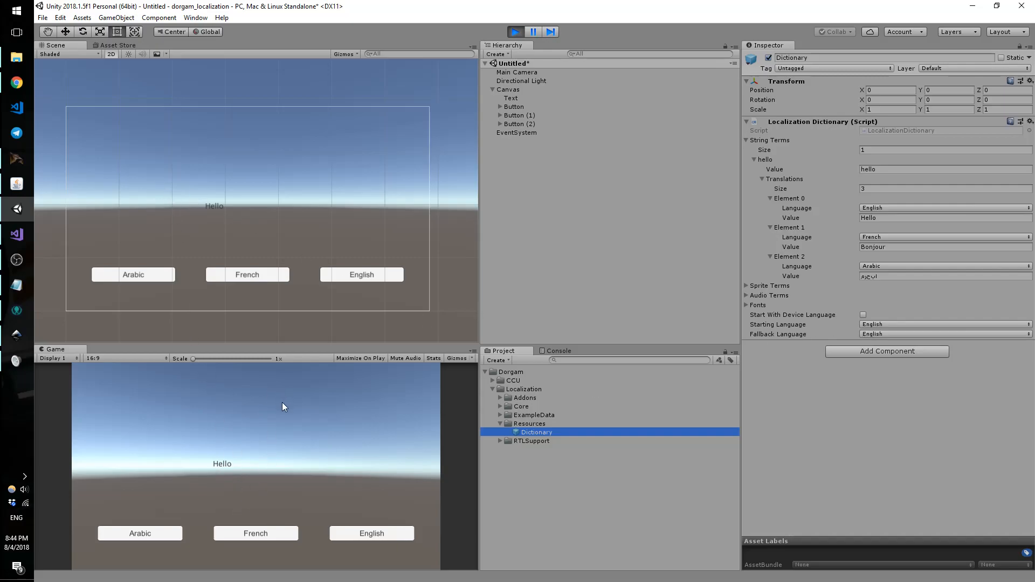
{"action": "left_click", "coordinate": [167, 529]}
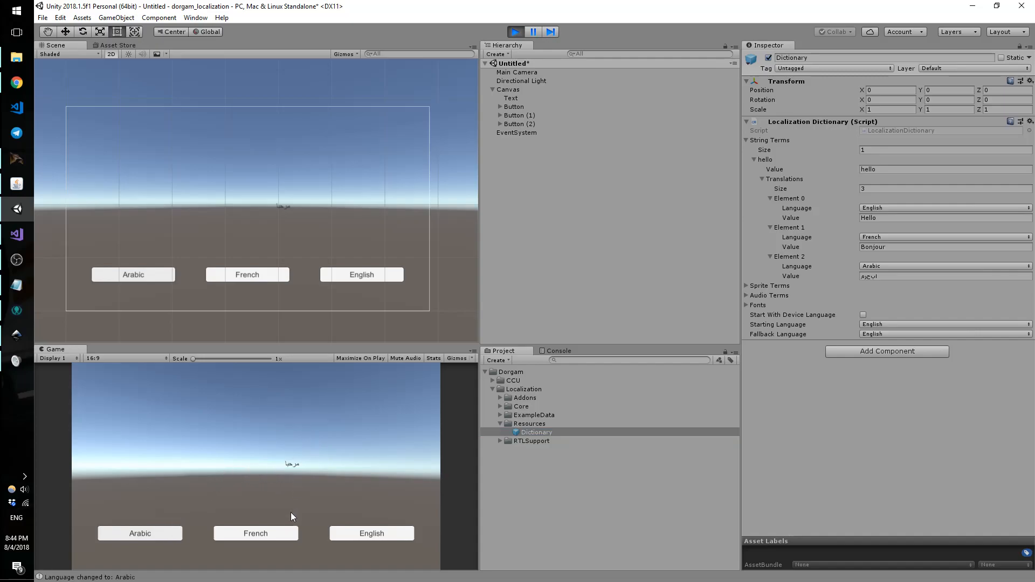
{"action": "left_click", "coordinate": [264, 531]}
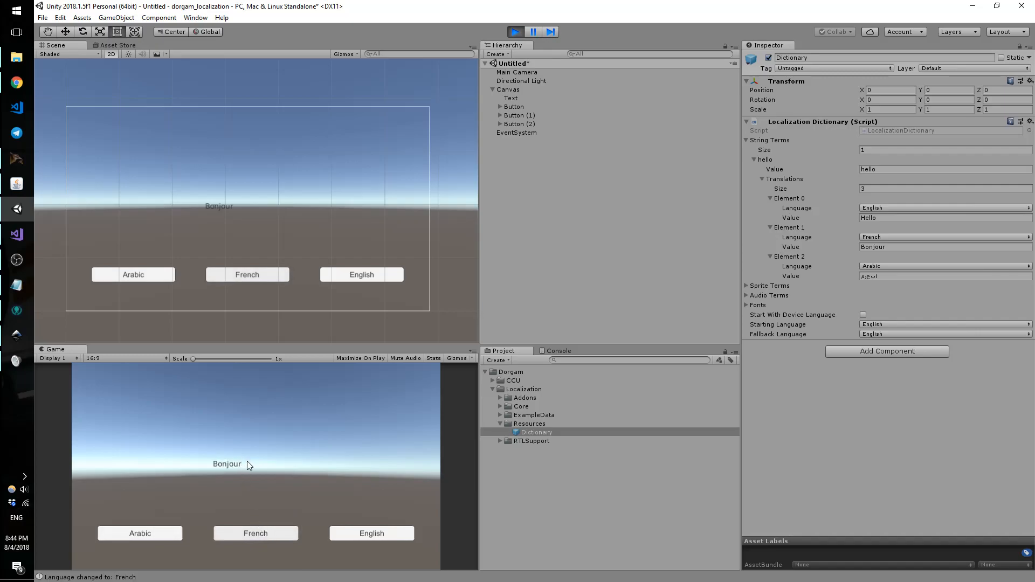
{"action": "left_click", "coordinate": [363, 529]}
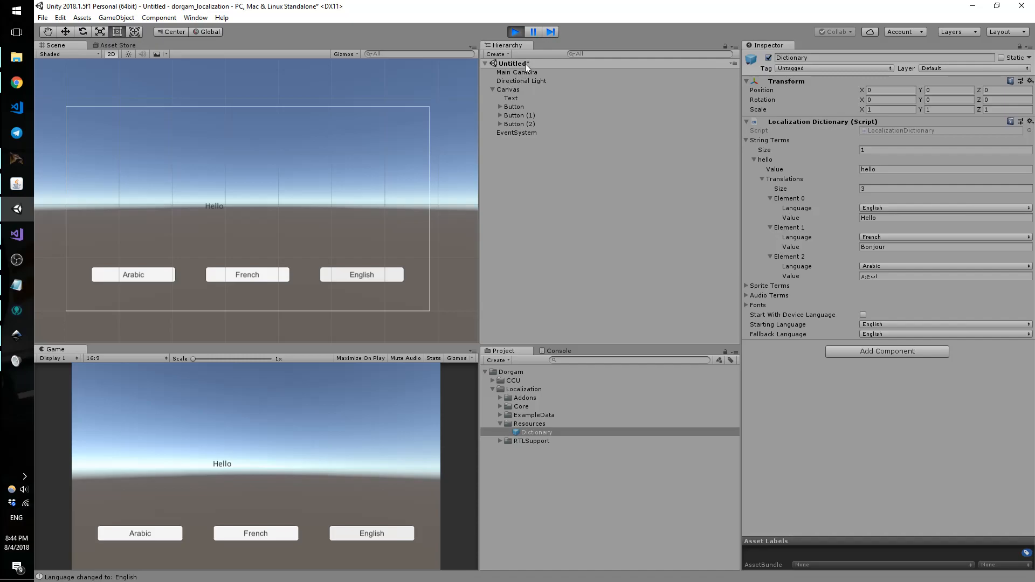
Step: Stop play mode, add a UI Image under the Canvas and move it to the upper right
{"action": "left_click", "coordinate": [521, 32]}
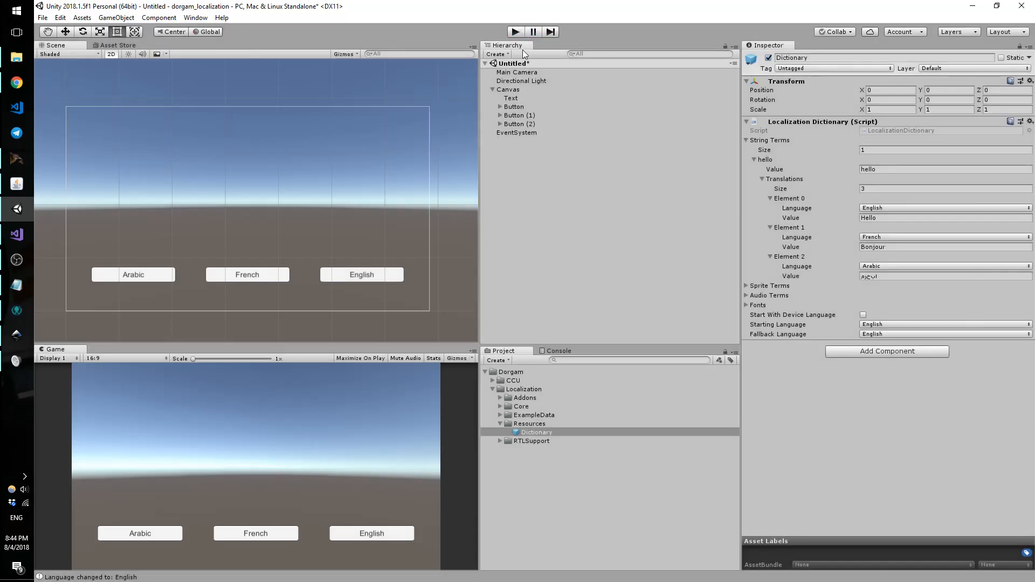
{"action": "left_click", "coordinate": [515, 89]}
{"action": "right_click", "coordinate": [516, 90]}
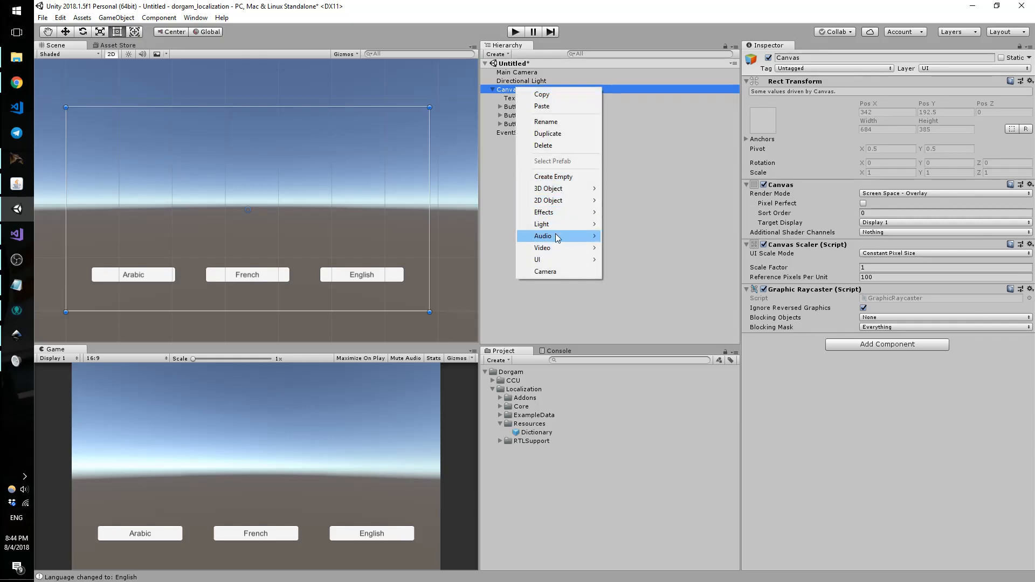
{"action": "mouse_move", "coordinate": [581, 261]}
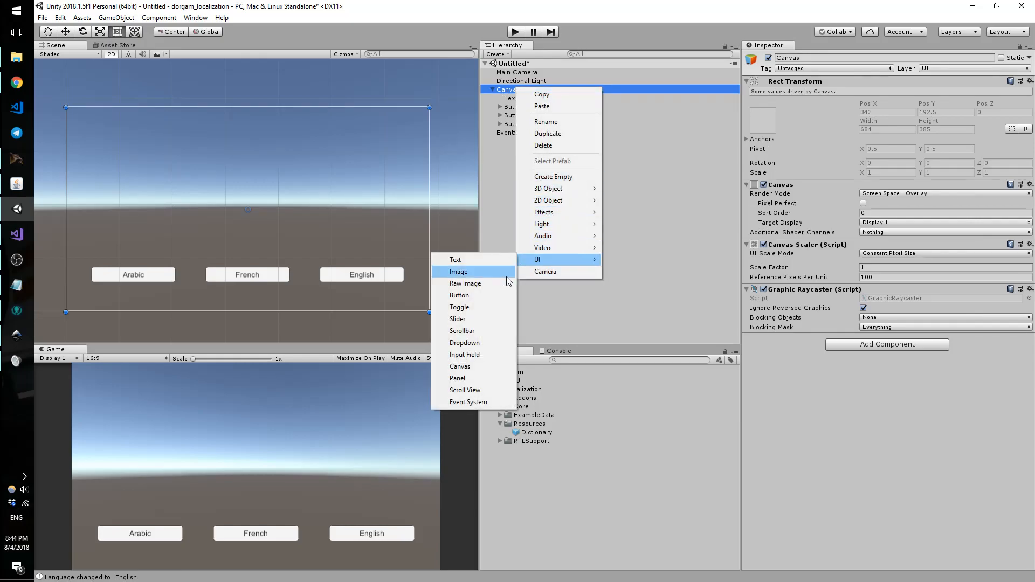
{"action": "left_click", "coordinate": [490, 272]}
{"action": "left_click_drag", "start_coordinate": [251, 213], "coordinate": [388, 156]}
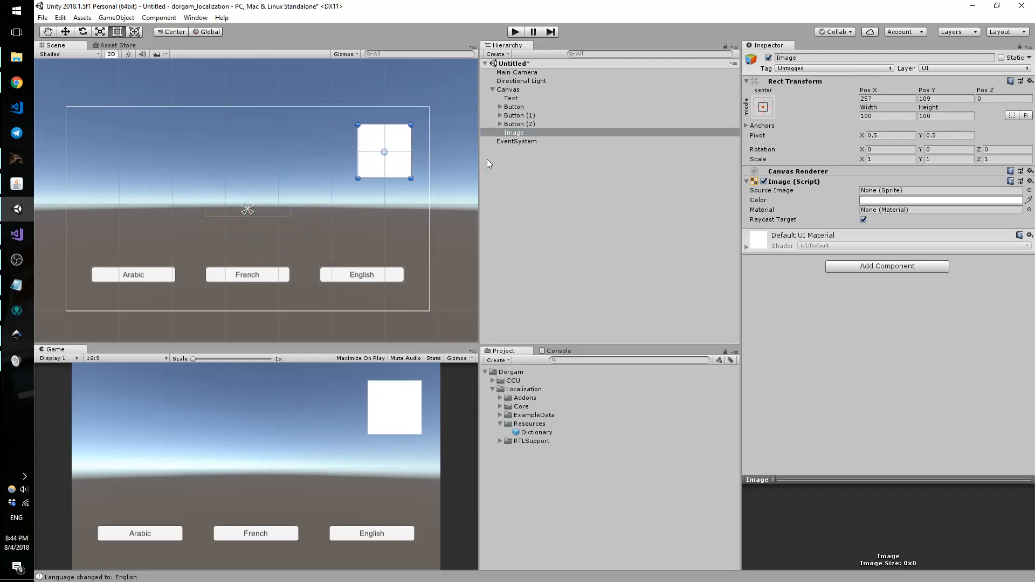
Step: Assign the hello_en sprite from ExampleData/Sprites as the Image's source and set its native size
{"action": "left_click", "coordinate": [499, 415]}
{"action": "left_click", "coordinate": [499, 414]}
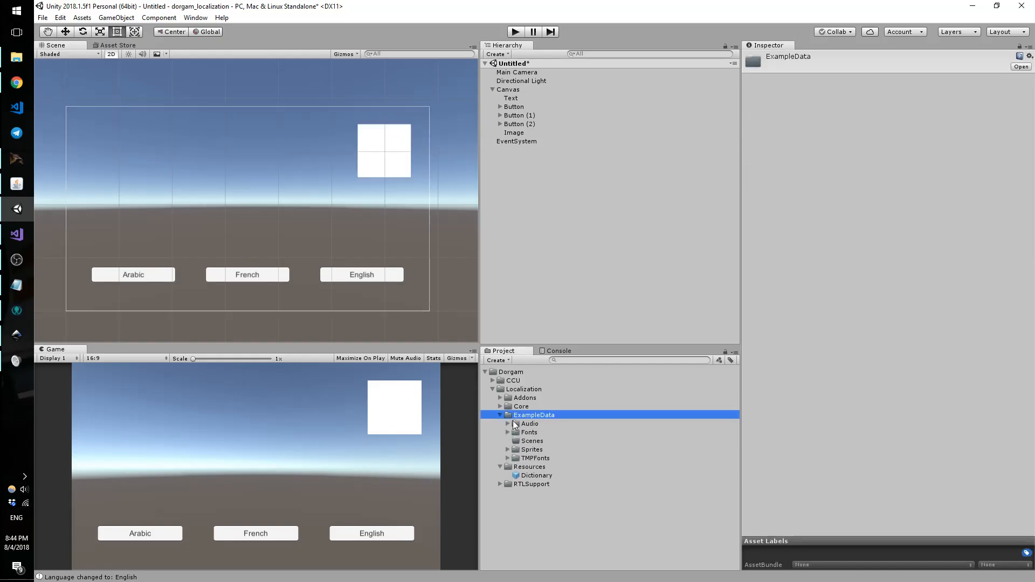
{"action": "left_click", "coordinate": [507, 450]}
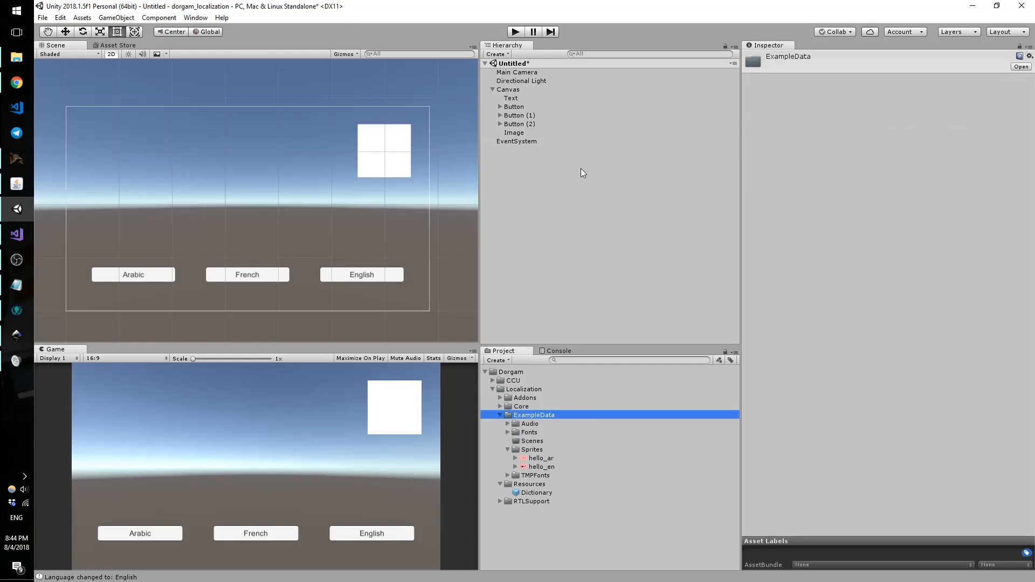
{"action": "left_click", "coordinate": [530, 132]}
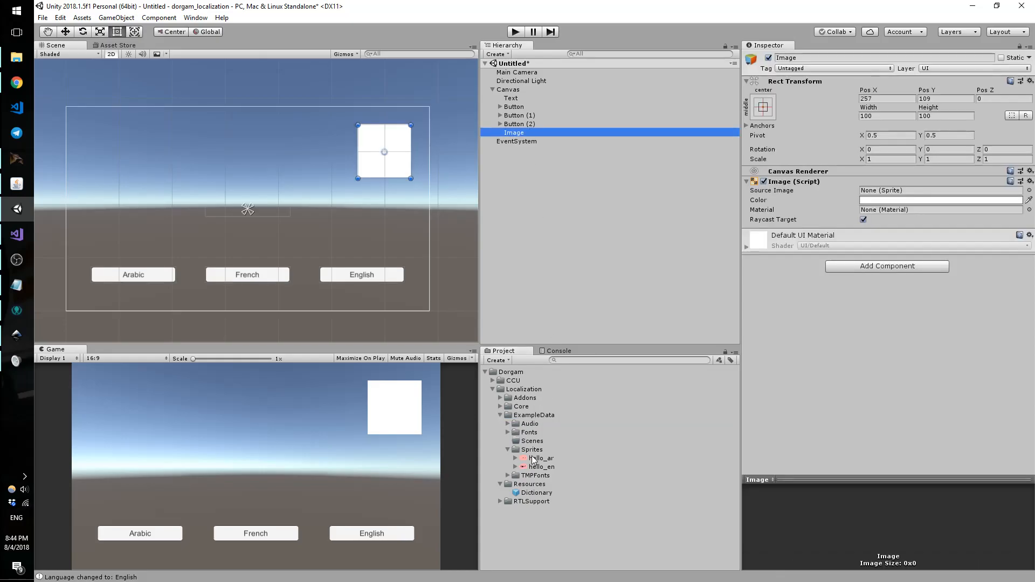
{"action": "left_click_drag", "start_coordinate": [535, 468], "coordinate": [892, 192]}
{"action": "left_click", "coordinate": [931, 248]}
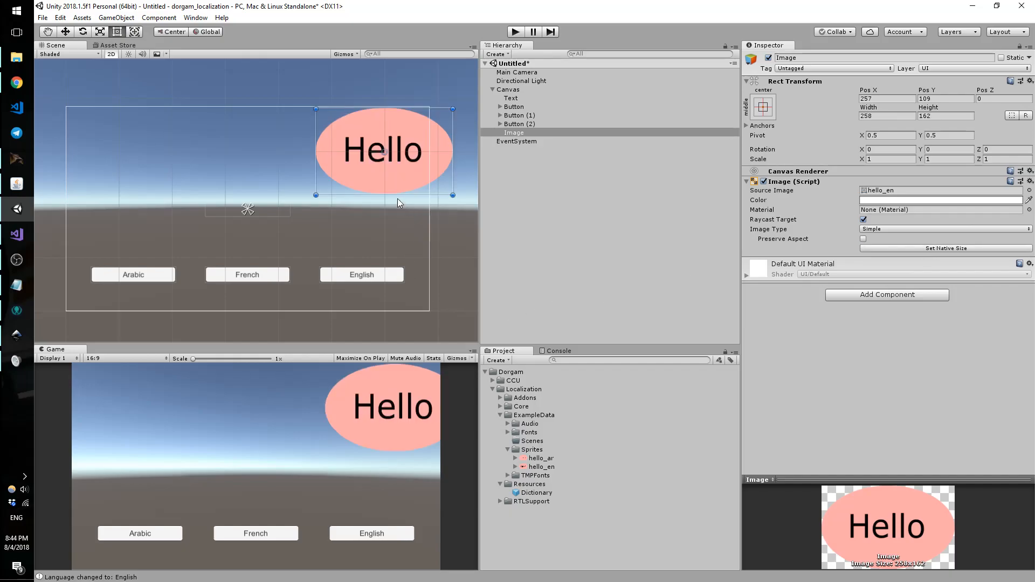
Step: Resize the Hello image to 185×116.2 and place it at the canvas's upper right
{"action": "left_click_drag", "start_coordinate": [399, 189], "coordinate": [351, 203]}
{"action": "left_click_drag", "start_coordinate": [406, 125], "coordinate": [365, 148]}
{"action": "left_click_drag", "start_coordinate": [343, 186], "coordinate": [394, 157]}
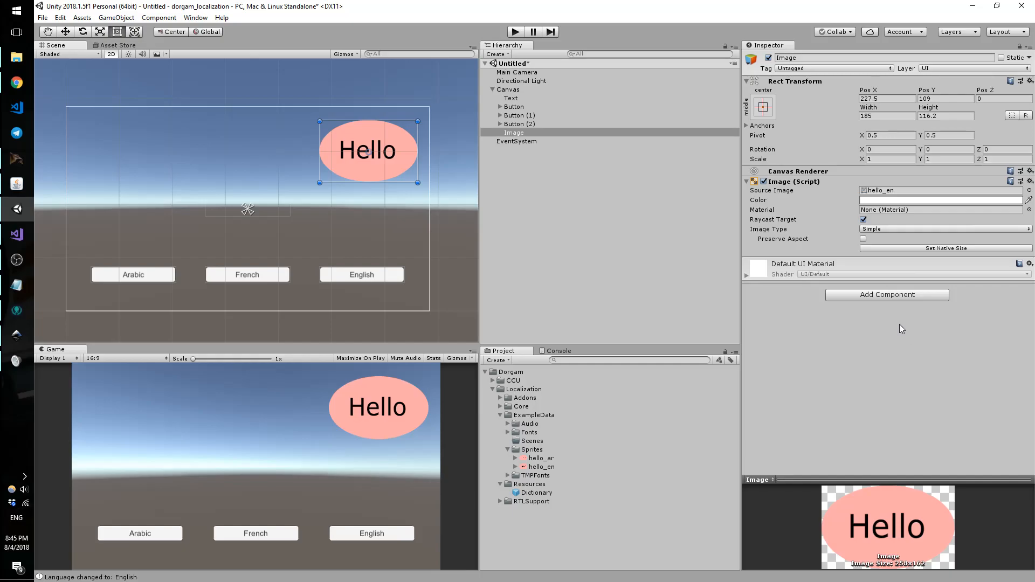
{"action": "left_click", "coordinate": [896, 297]}
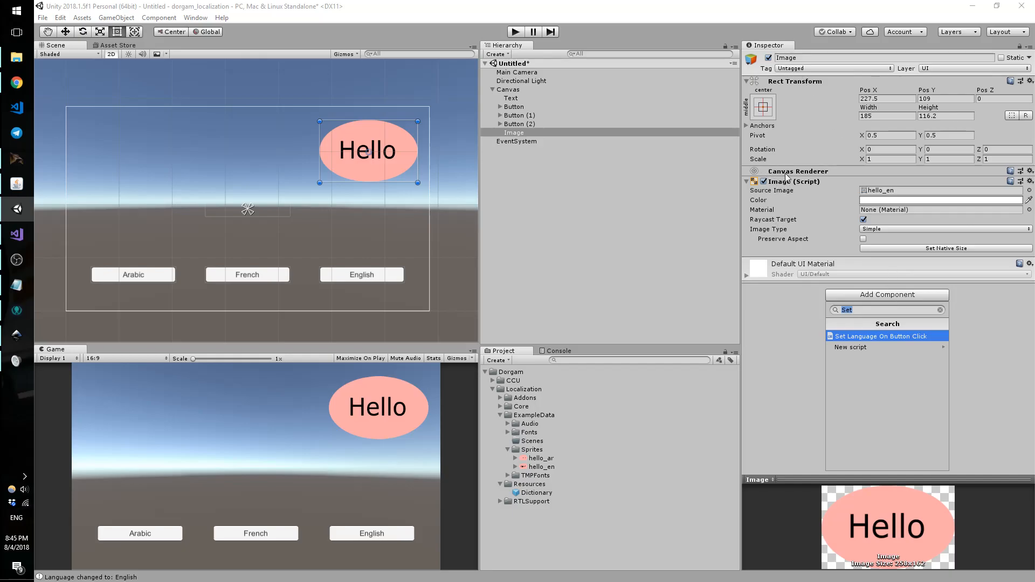
Step: Add a Localize Image component to the Image
{"action": "type", "text": "Local"}
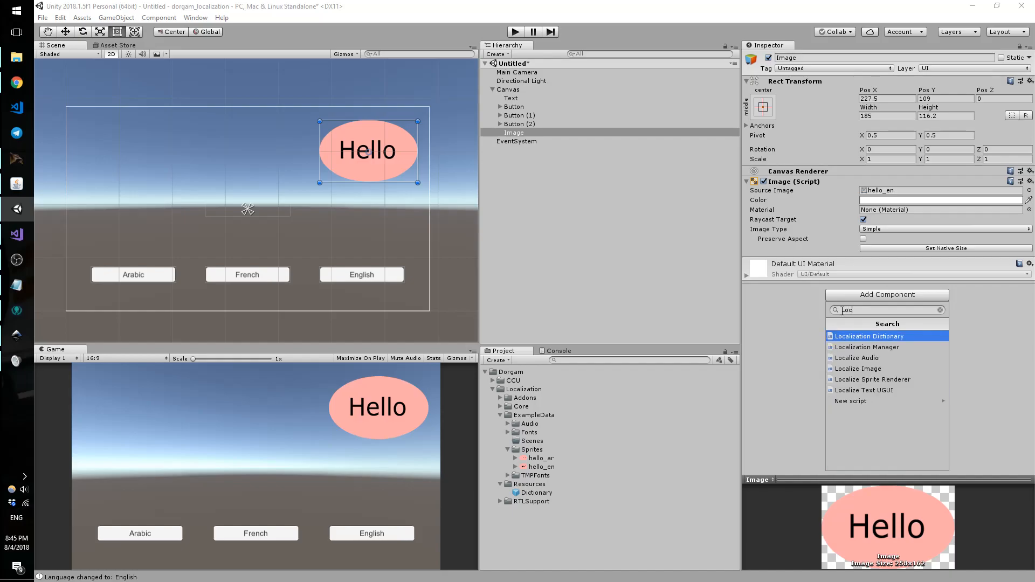
{"action": "key", "text": "Down"}
{"action": "key", "text": "Down"}
{"action": "key", "text": "Down"}
{"action": "key", "text": "Return"}
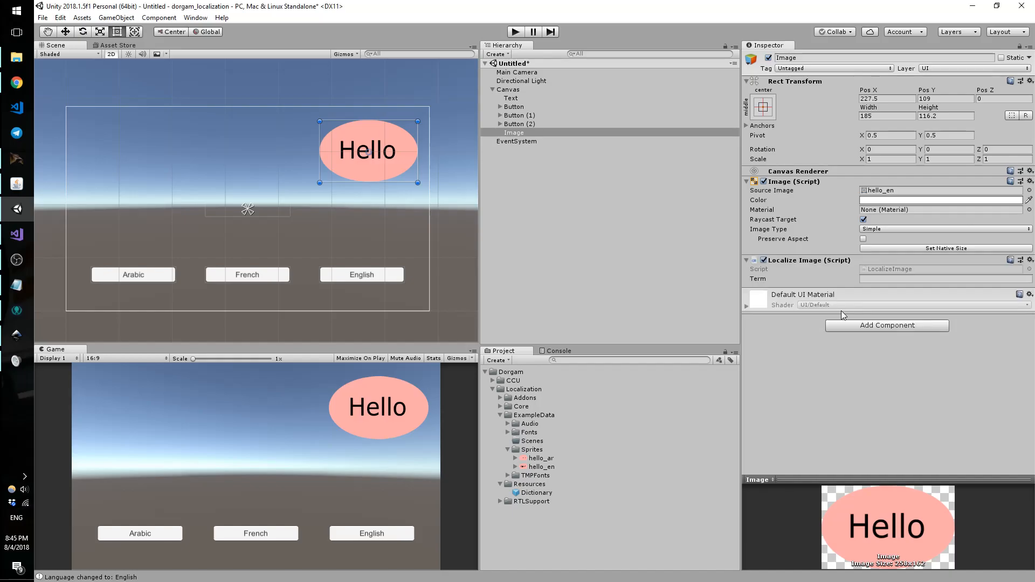
{"action": "left_click", "coordinate": [866, 278]}
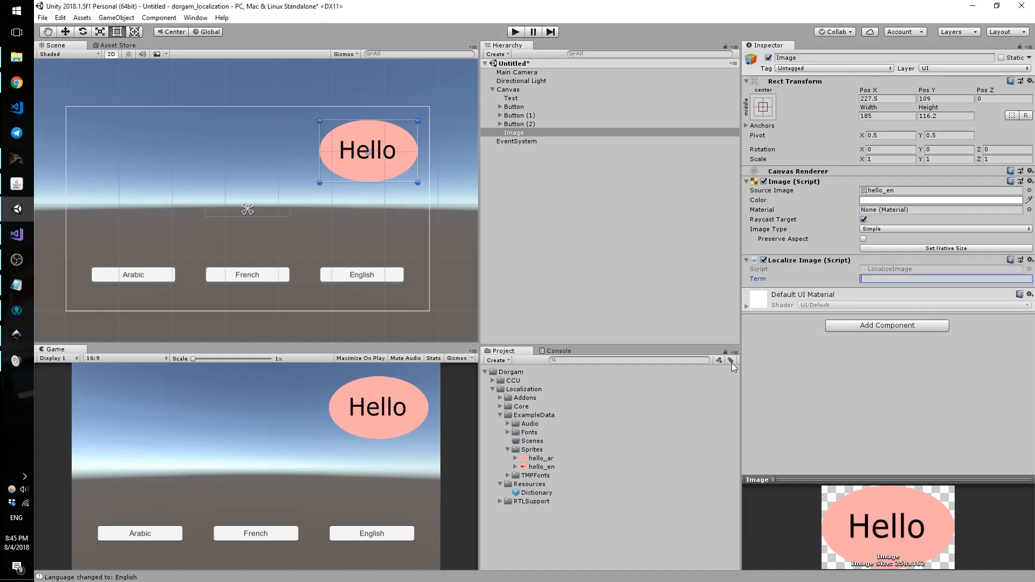
Step: In the Dictionary, create one sprite term named cool_sprite
{"action": "left_click", "coordinate": [547, 492]}
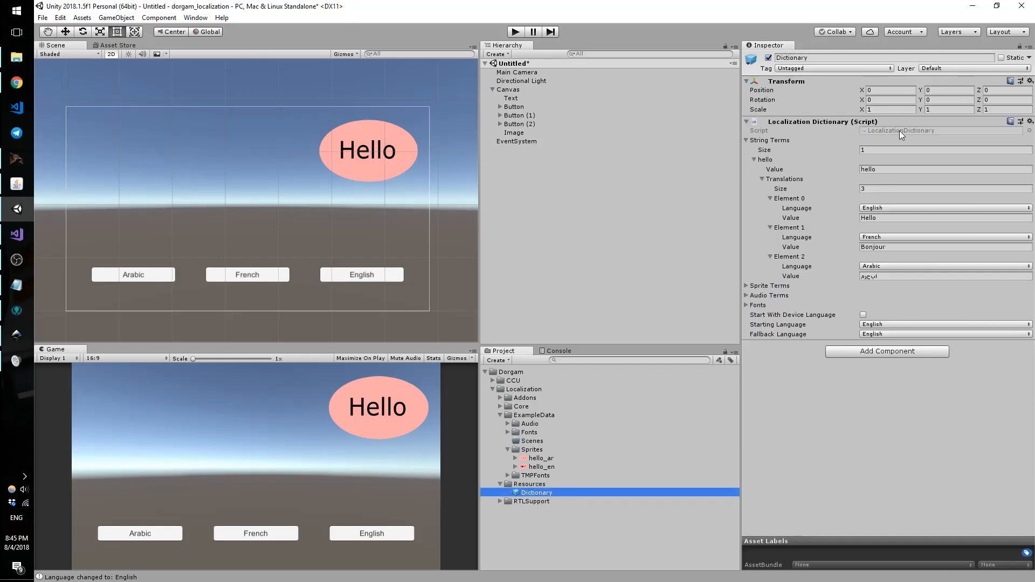
{"action": "left_click_drag", "start_coordinate": [742, 356], "coordinate": [732, 356]}
{"action": "left_click", "coordinate": [736, 286]}
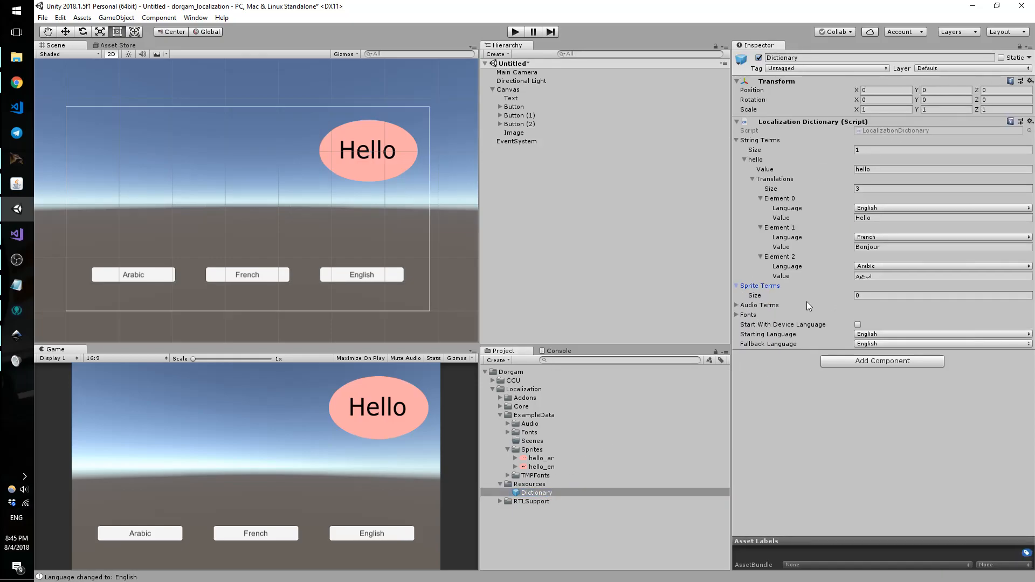
{"action": "left_click", "coordinate": [868, 294]}
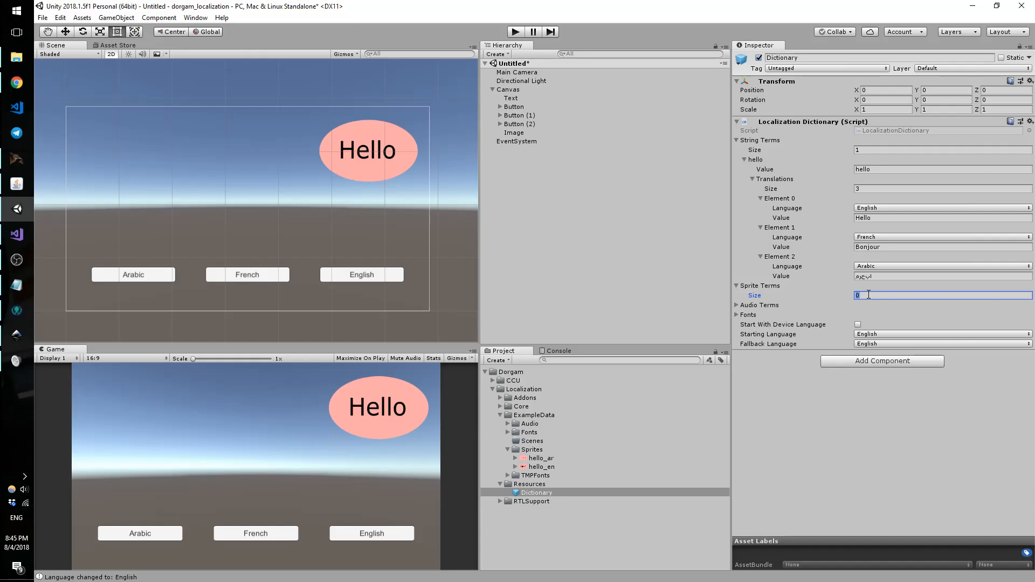
{"action": "type", "text": "1"}
{"action": "key", "text": "Return"}
{"action": "left_click", "coordinate": [870, 317]}
{"action": "type", "text": "cool)sprite"}
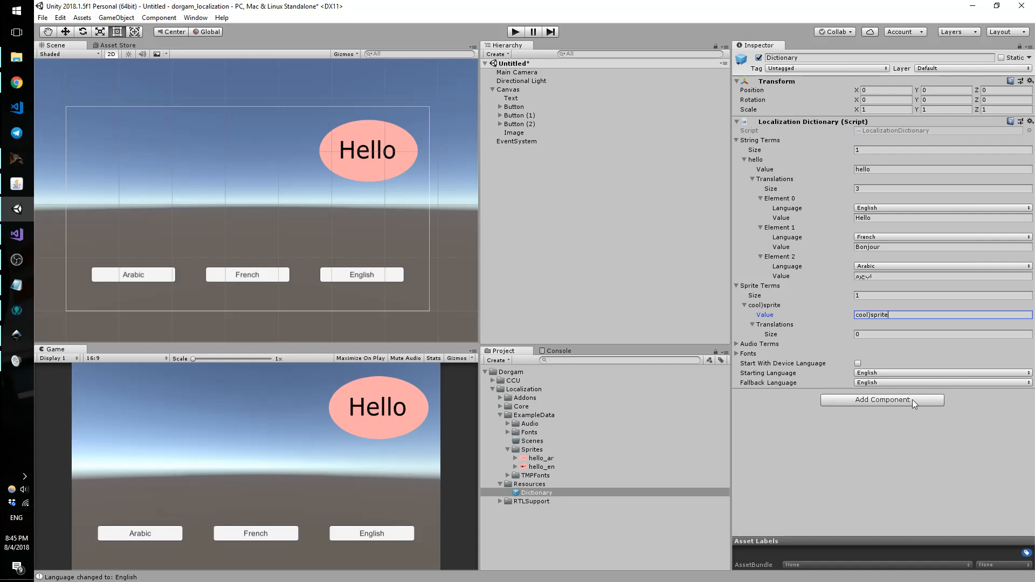
{"action": "key", "text": "BackSpace"}
{"action": "type", "text": "_"}
Step: Give cool_sprite two translations: Arabic with hello_ar and English with hello_en
{"action": "left_click", "coordinate": [867, 334]}
{"action": "type", "text": "2"}
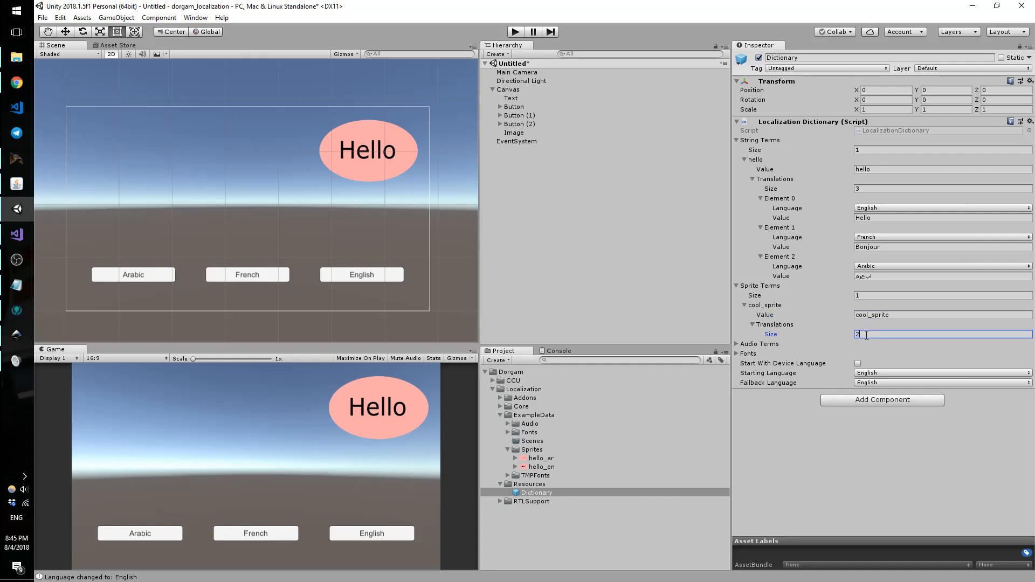
{"action": "key", "text": "Return"}
{"action": "left_click", "coordinate": [874, 354]}
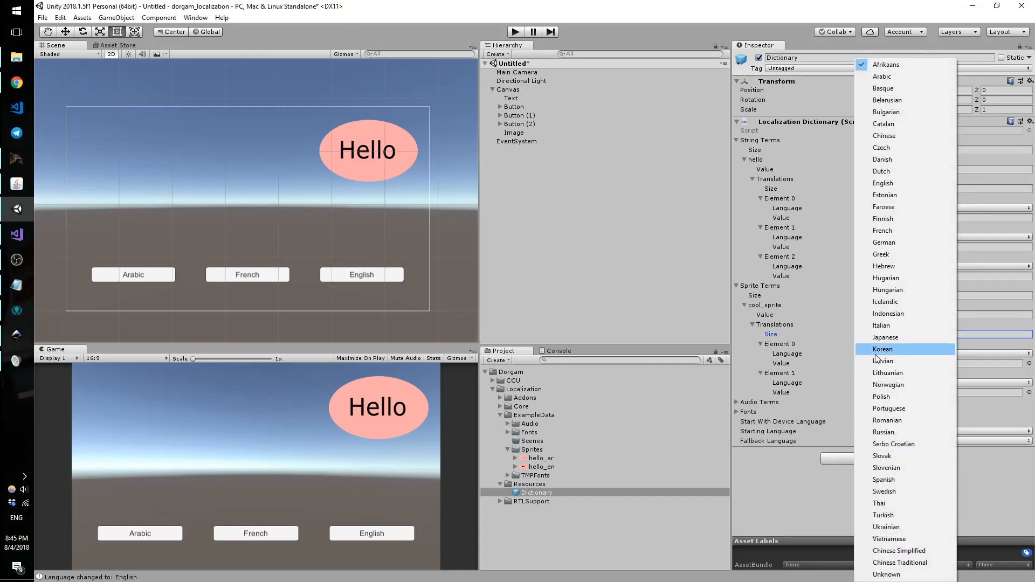
{"action": "left_click", "coordinate": [894, 77]}
{"action": "left_click", "coordinate": [885, 382]}
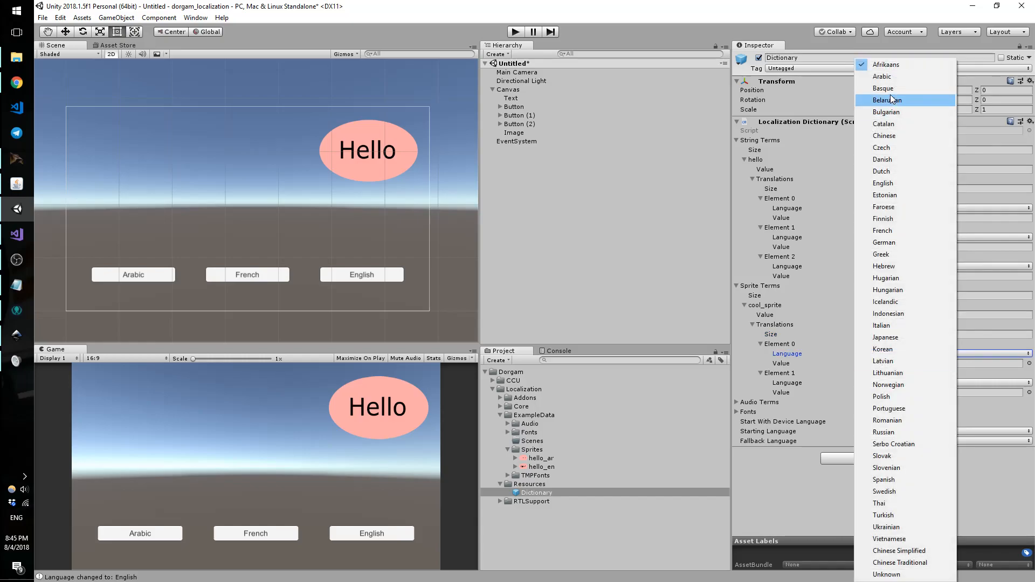
{"action": "left_click", "coordinate": [878, 183]}
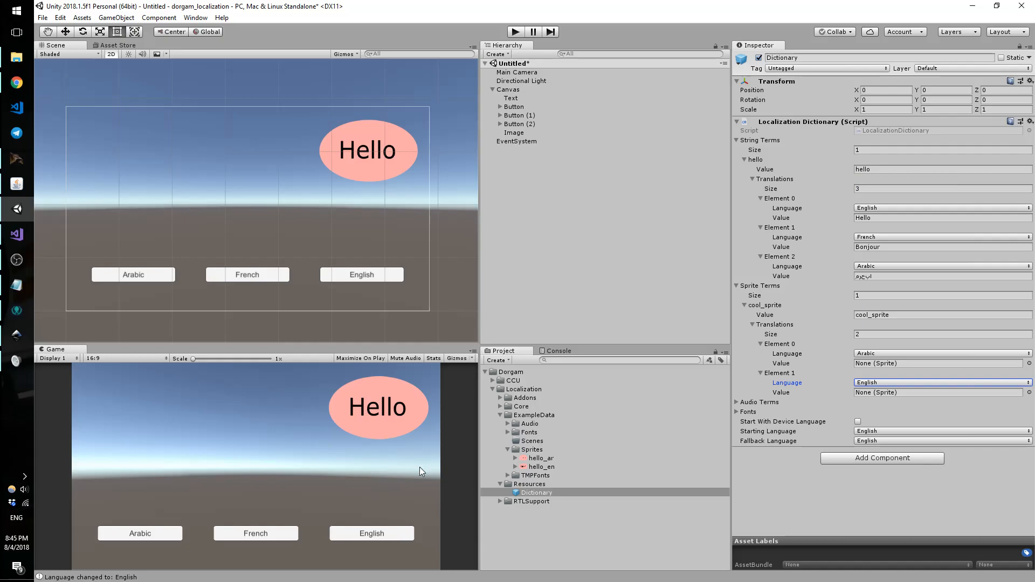
{"action": "left_click_drag", "start_coordinate": [551, 459], "coordinate": [862, 364]}
{"action": "left_click_drag", "start_coordinate": [548, 465], "coordinate": [891, 394]}
Step: Briefly run and stop the scene, then reselect the Image object
{"action": "left_click", "coordinate": [514, 31]}
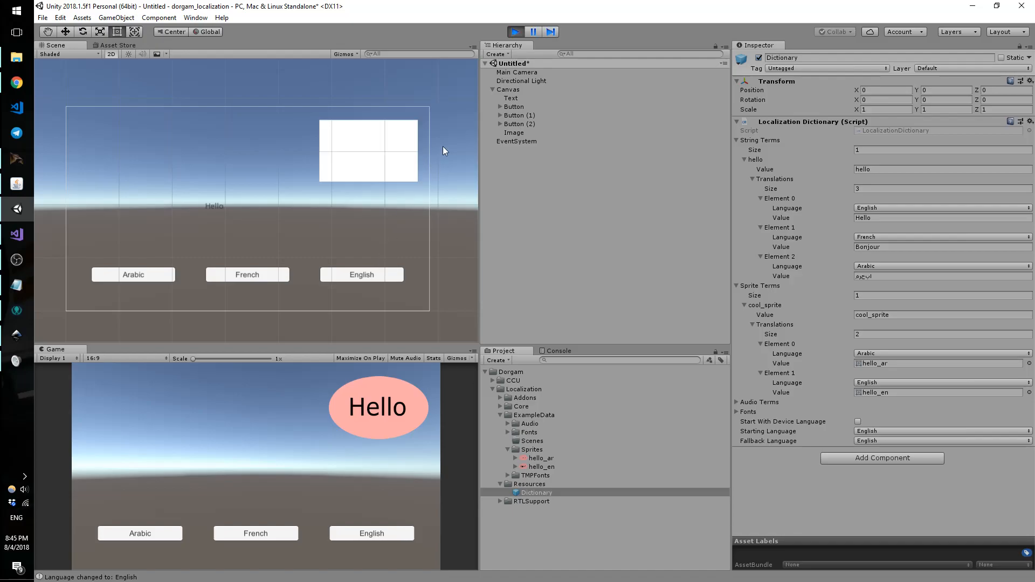
{"action": "left_click", "coordinate": [513, 32]}
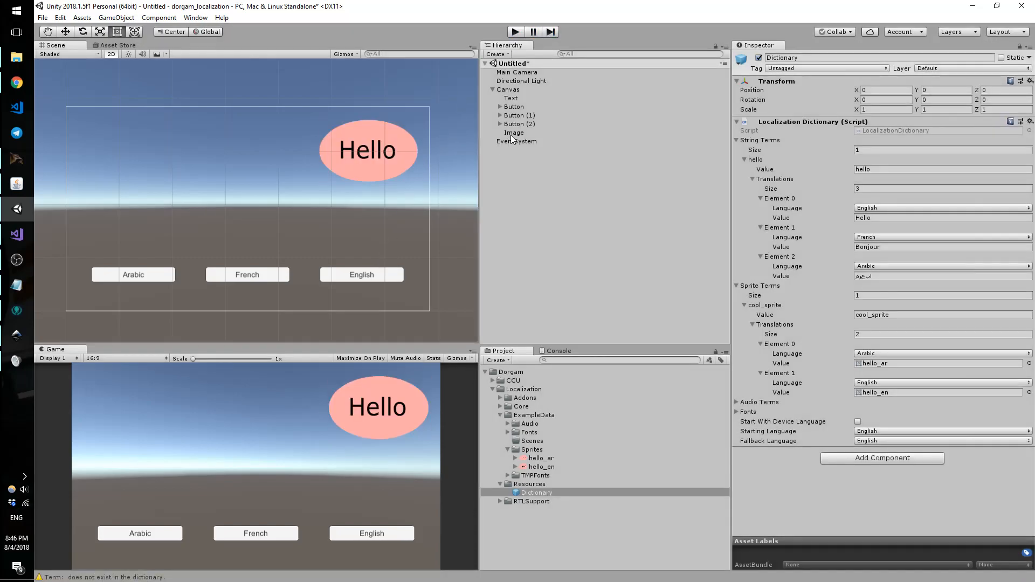
{"action": "left_click", "coordinate": [510, 134]}
Step: Set the Image's Localize Image term to cool_sprite and run the scene
{"action": "left_click", "coordinate": [932, 279]}
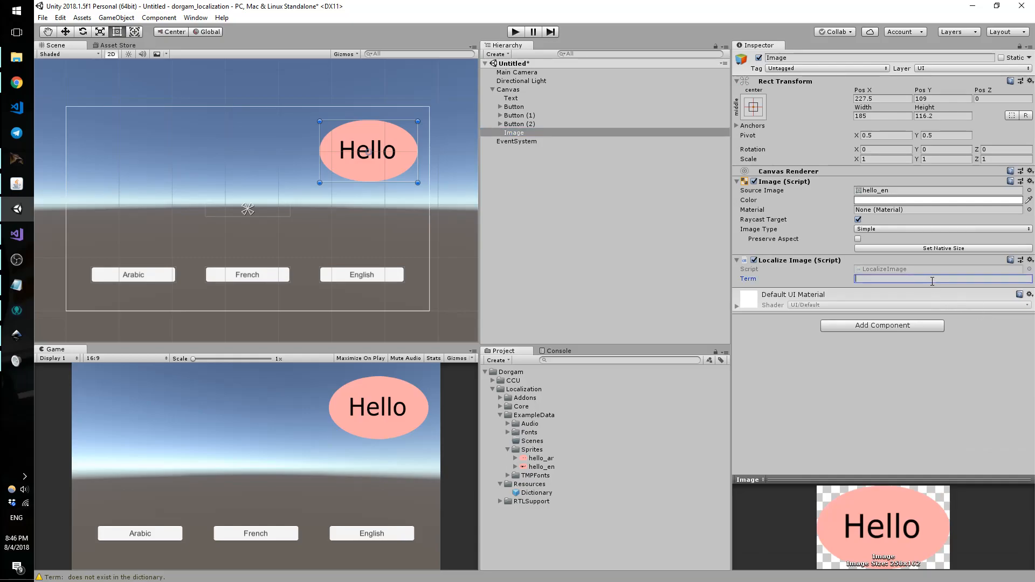
{"action": "type", "text": "cool_sprite"}
{"action": "left_click", "coordinate": [522, 31]}
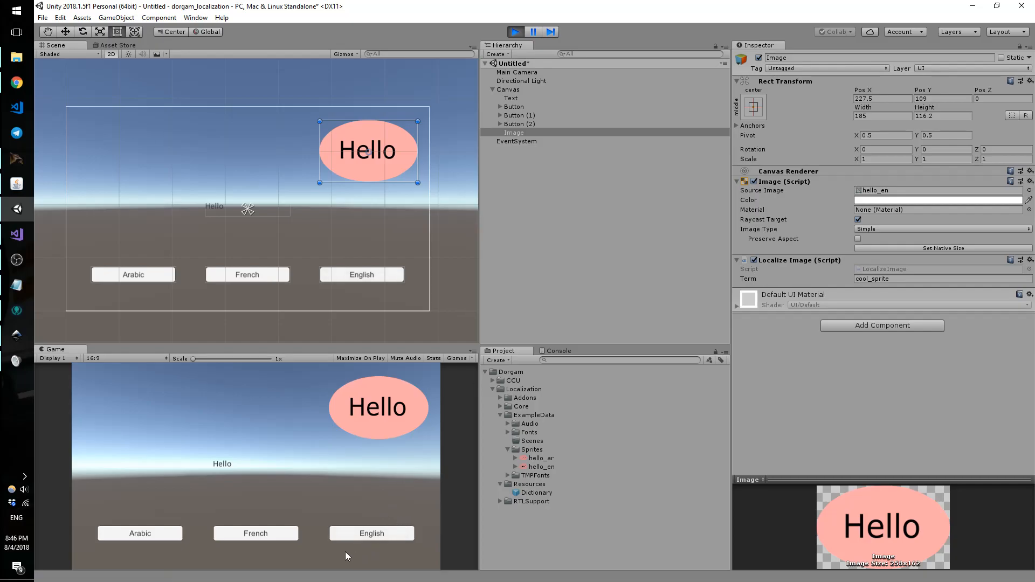
Step: Switch between Arabic, English and French, checking the Console's missing-translation warning for French
{"action": "left_click", "coordinate": [174, 534]}
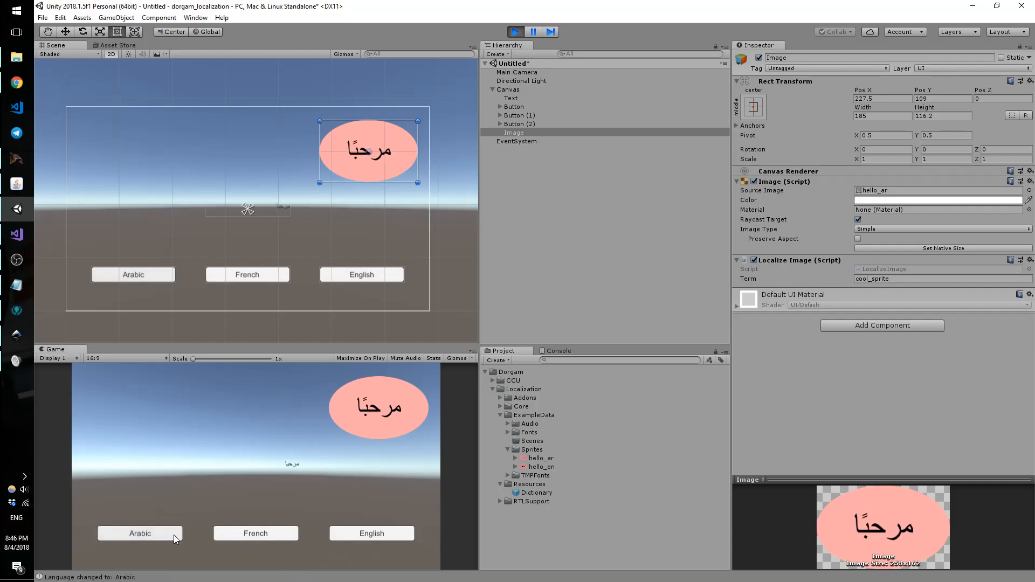
{"action": "left_click", "coordinate": [393, 534]}
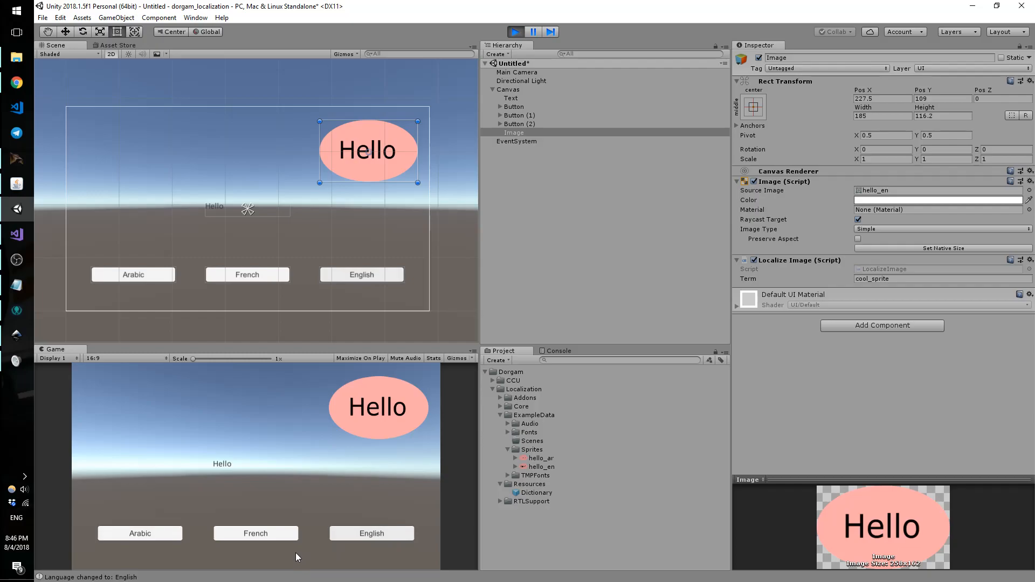
{"action": "left_click", "coordinate": [170, 535]}
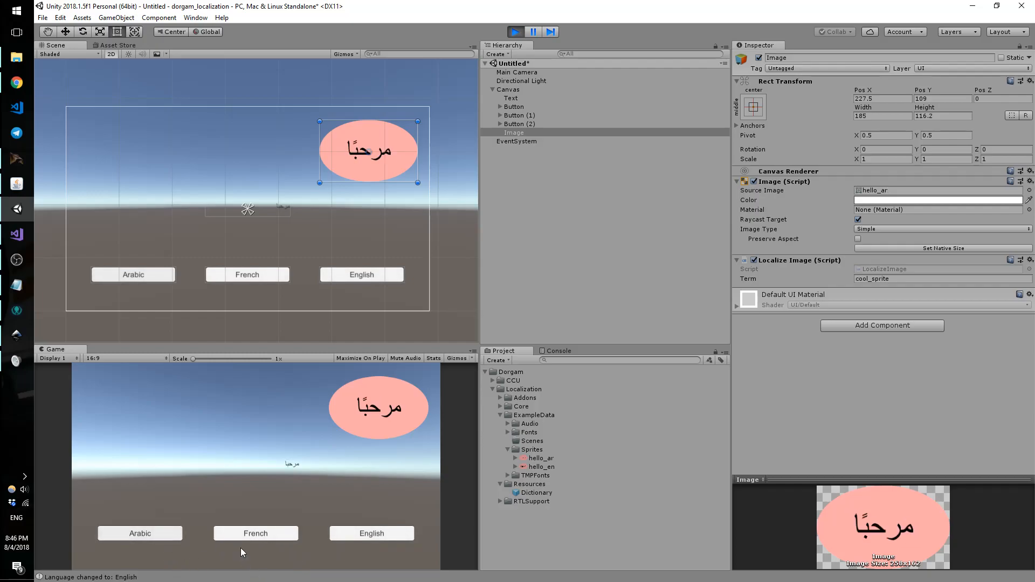
{"action": "left_click", "coordinate": [274, 535]}
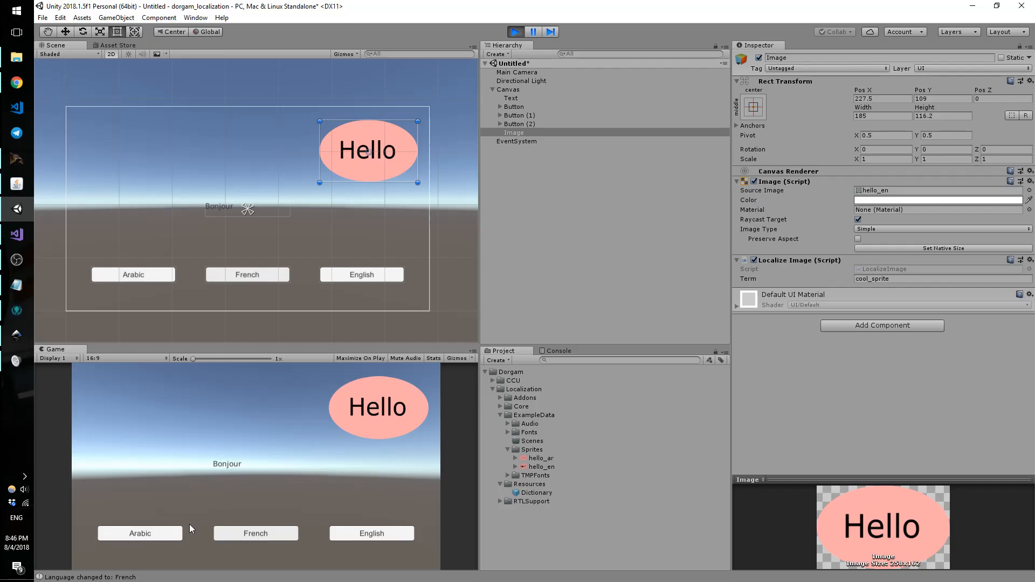
{"action": "left_click", "coordinate": [561, 351]}
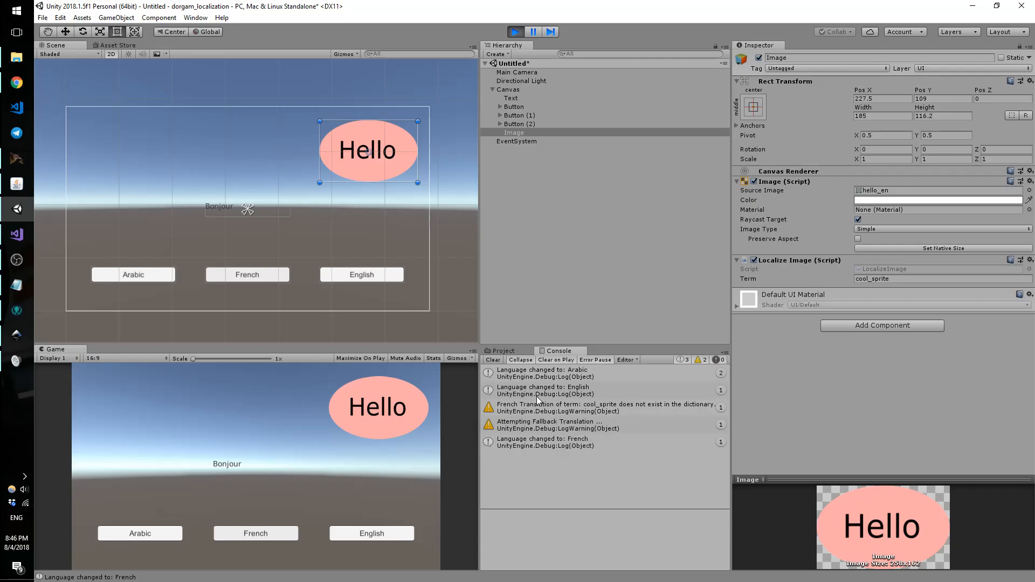
{"action": "left_click", "coordinate": [503, 350]}
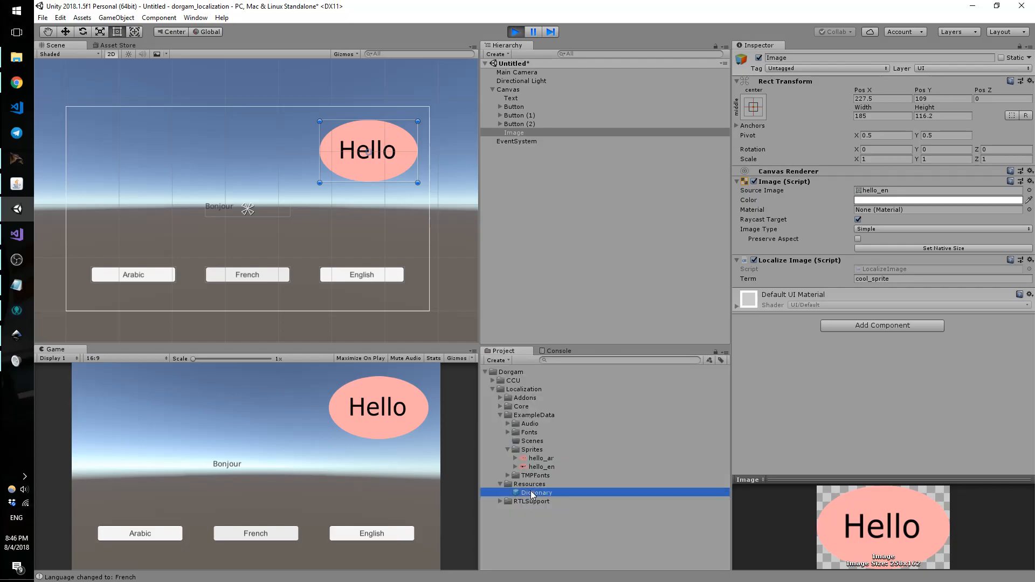
Step: Review the Dictionary's string and sprite terms, then stop play mode
{"action": "left_click", "coordinate": [531, 491]}
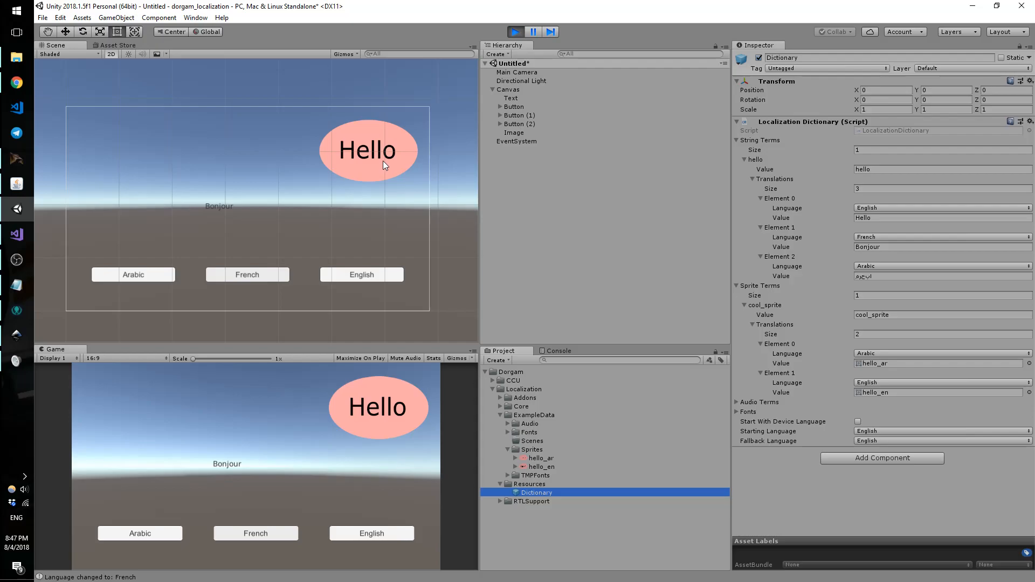
{"action": "left_click", "coordinate": [516, 31]}
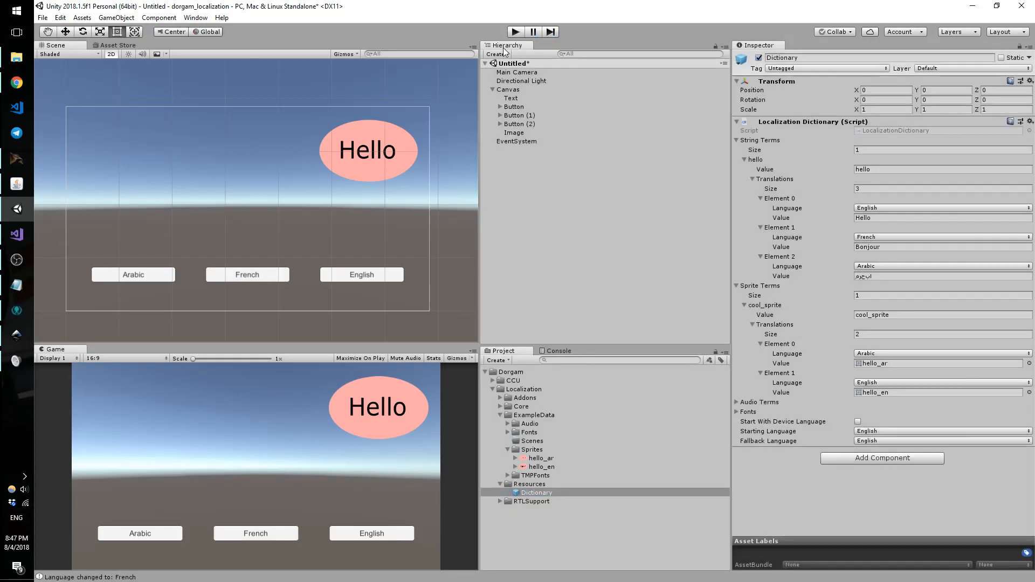
Step: Collapse the Canvas and create a new Audio Source object in the scene
{"action": "left_click", "coordinate": [493, 89]}
{"action": "right_click", "coordinate": [511, 122]}
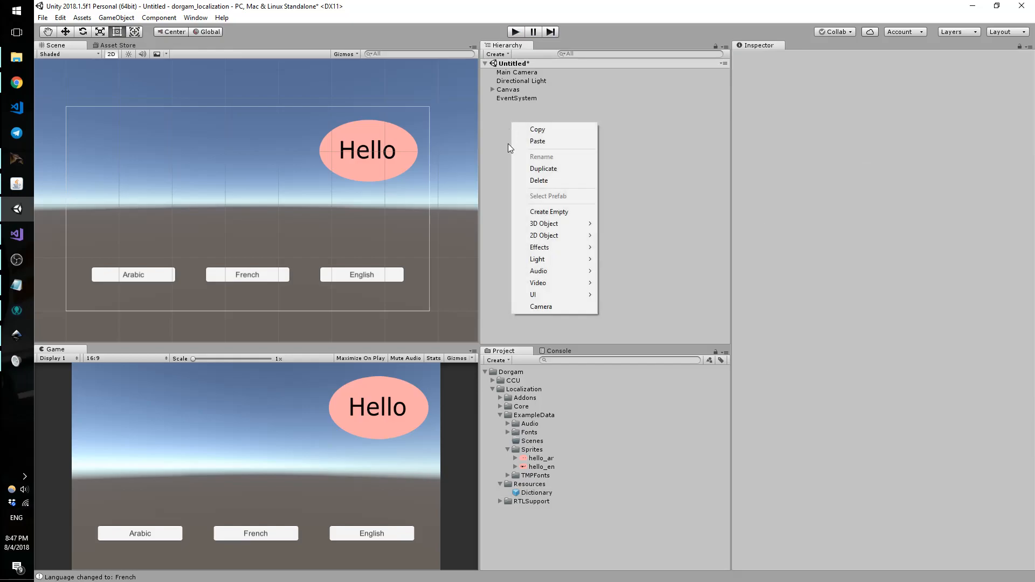
{"action": "mouse_move", "coordinate": [549, 272]}
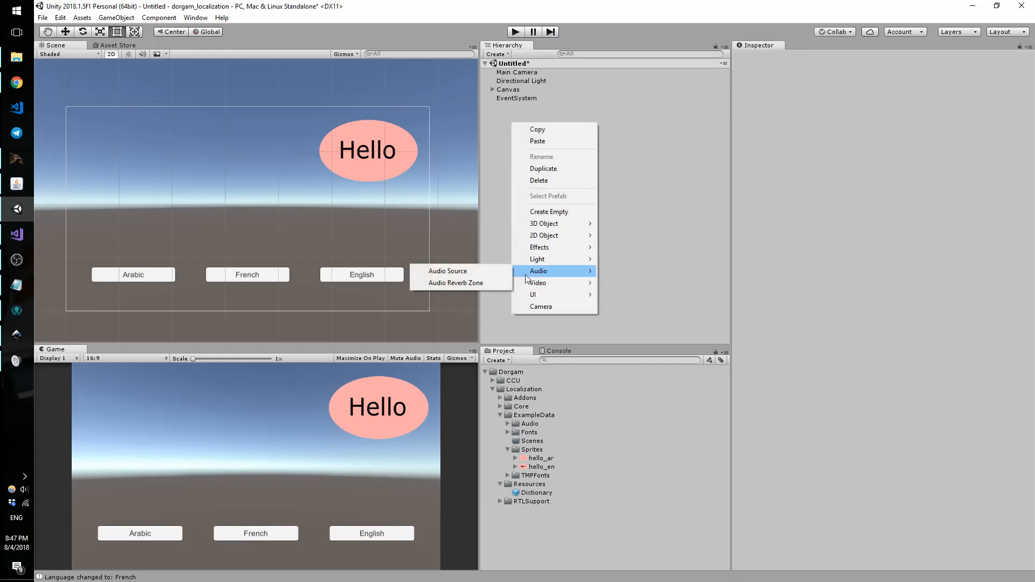
{"action": "left_click", "coordinate": [504, 272]}
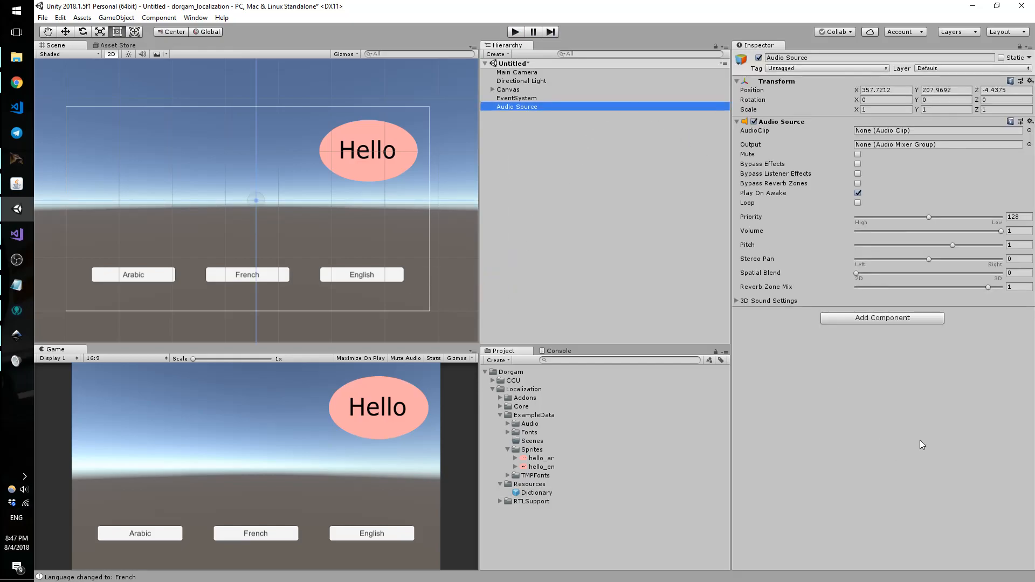
Step: Add a Localize Audio component to the Audio Source, searching 'Loca'
{"action": "left_click", "coordinate": [844, 320]}
{"action": "type", "text": "Local"}
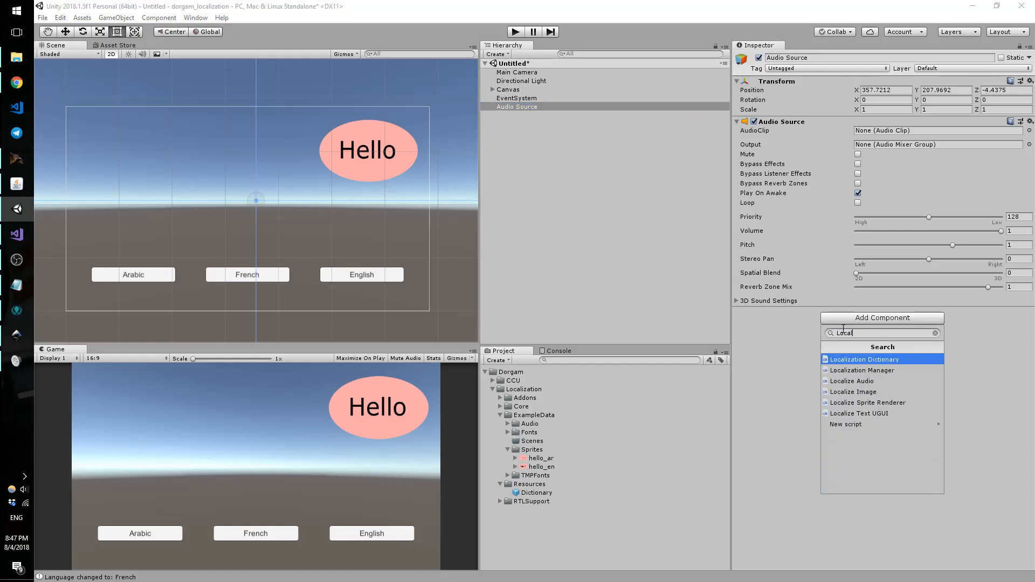
{"action": "key", "text": "Down"}
{"action": "key", "text": "Down"}
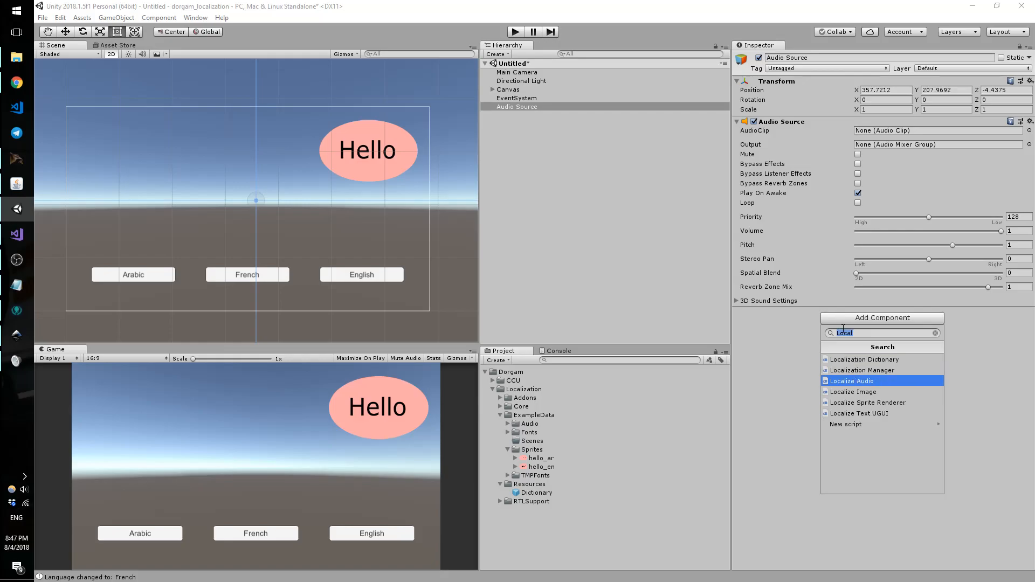
{"action": "key", "text": "Return"}
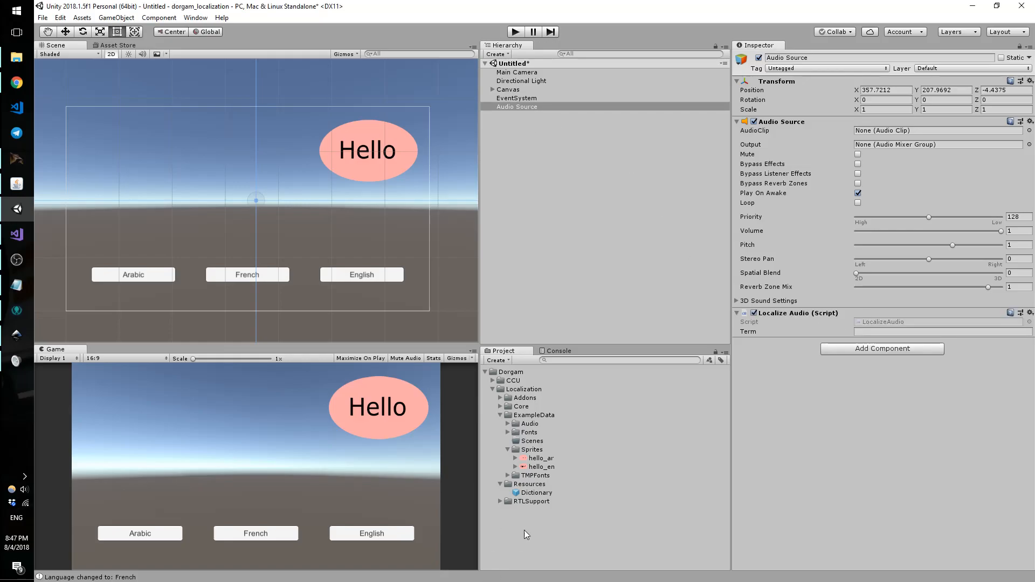
Step: In the Dictionary, create one audio term named cool_audio
{"action": "left_click", "coordinate": [537, 493]}
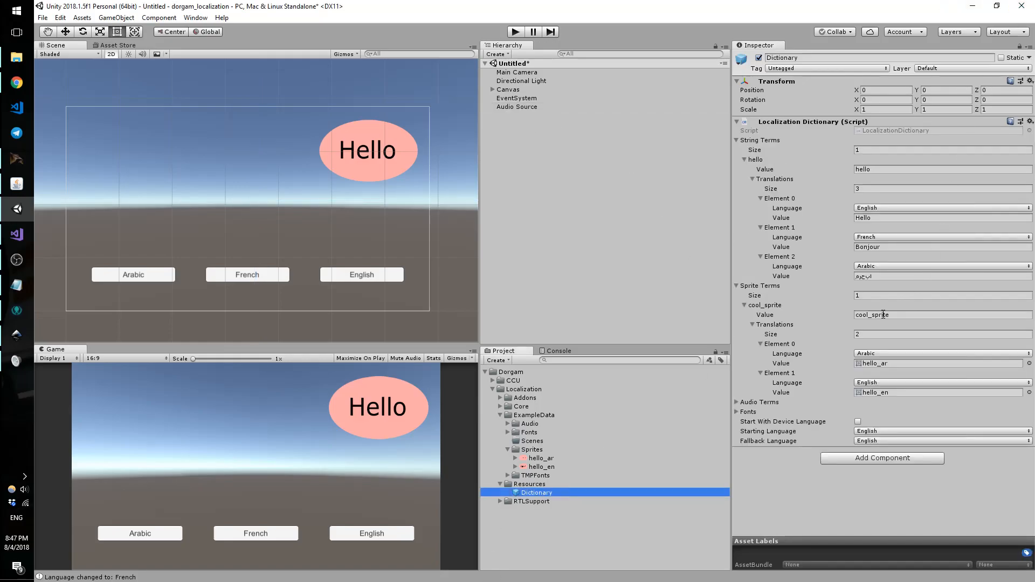
{"action": "left_click", "coordinate": [737, 402]}
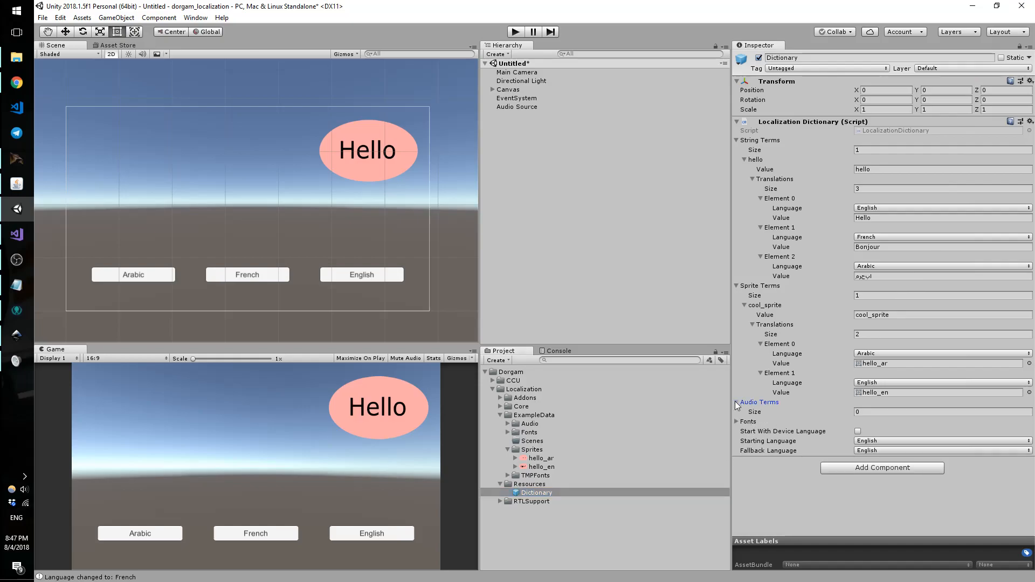
{"action": "left_click", "coordinate": [868, 413]}
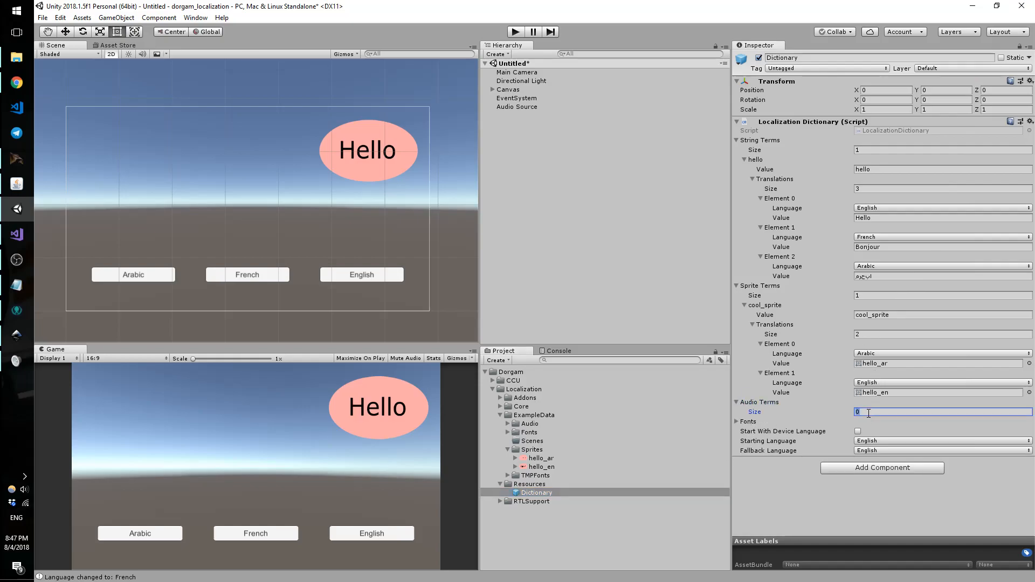
{"action": "type", "text": "1"}
{"action": "key", "text": "Return"}
{"action": "left_click", "coordinate": [859, 431]}
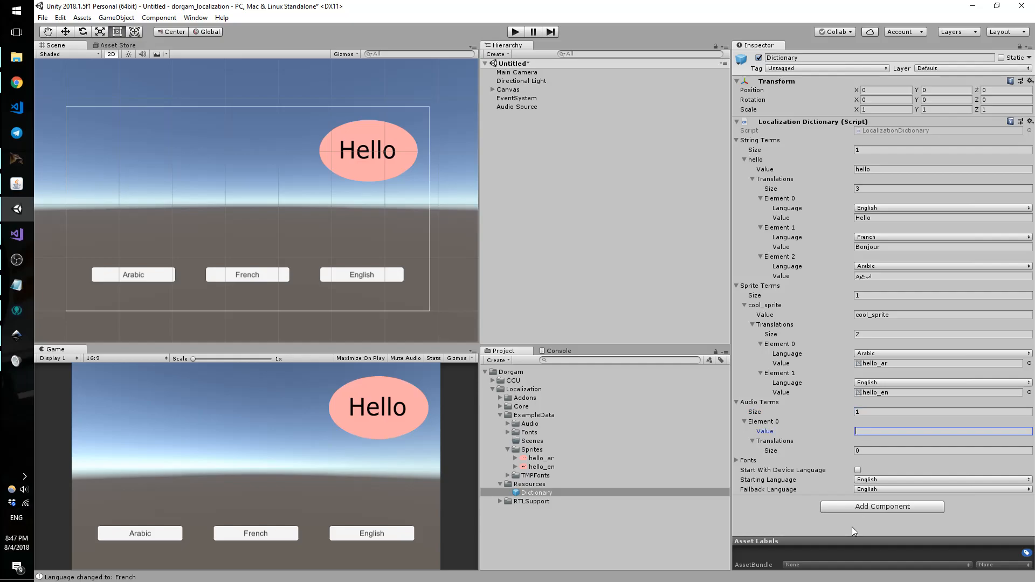
{"action": "type", "text": "cool_audio"}
{"action": "key", "text": "Tab"}
Step: Give the cool_audio term two translations
{"action": "left_click", "coordinate": [870, 445]}
{"action": "left_click", "coordinate": [869, 448]}
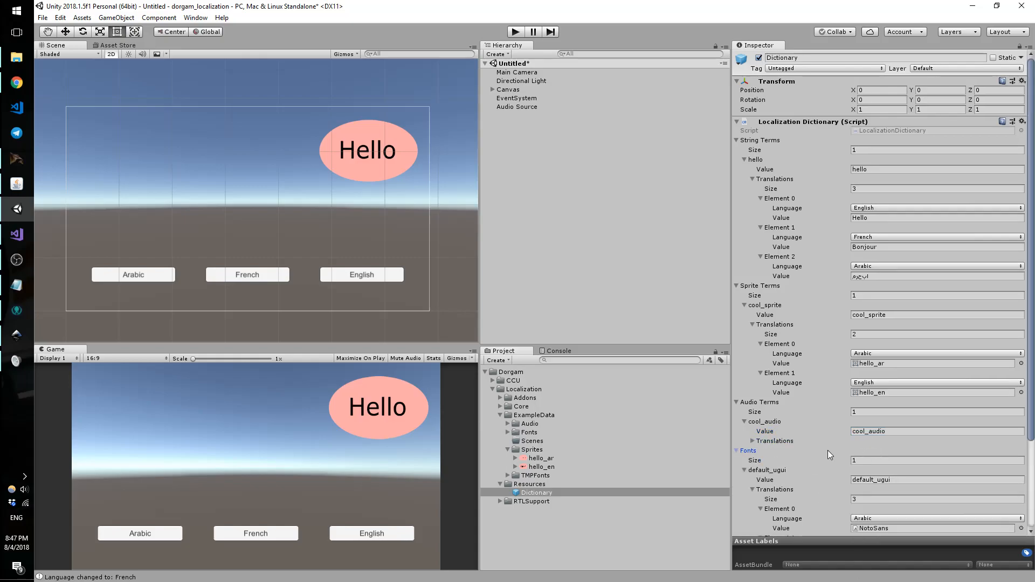
{"action": "left_click", "coordinate": [751, 451]}
{"action": "left_click", "coordinate": [767, 439]}
{"action": "left_click", "coordinate": [864, 445]}
{"action": "left_click", "coordinate": [865, 446]}
{"action": "left_click", "coordinate": [755, 453]}
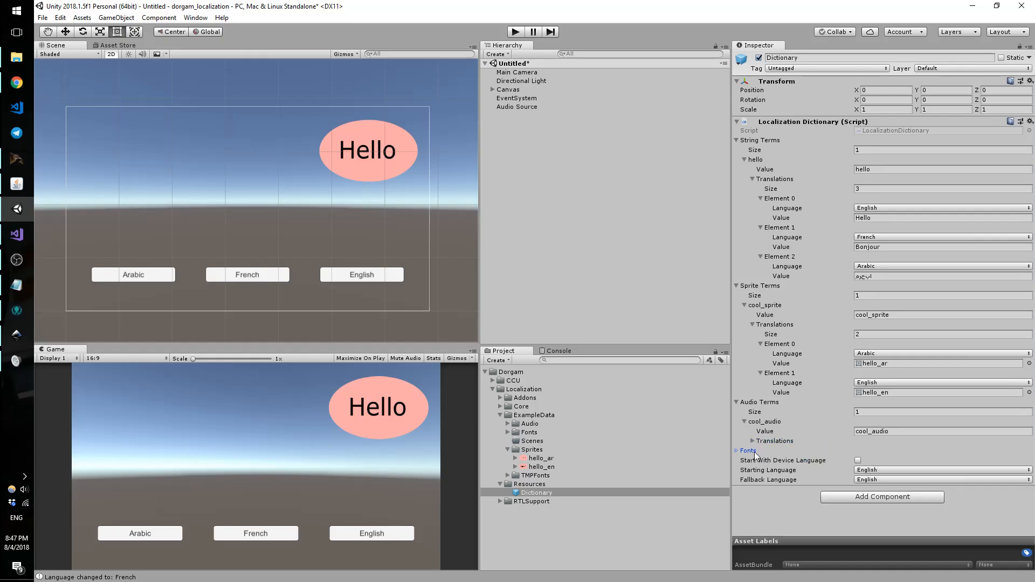
{"action": "left_click", "coordinate": [779, 439]}
{"action": "left_click", "coordinate": [858, 451]}
{"action": "type", "text": "2"}
{"action": "key", "text": "Return"}
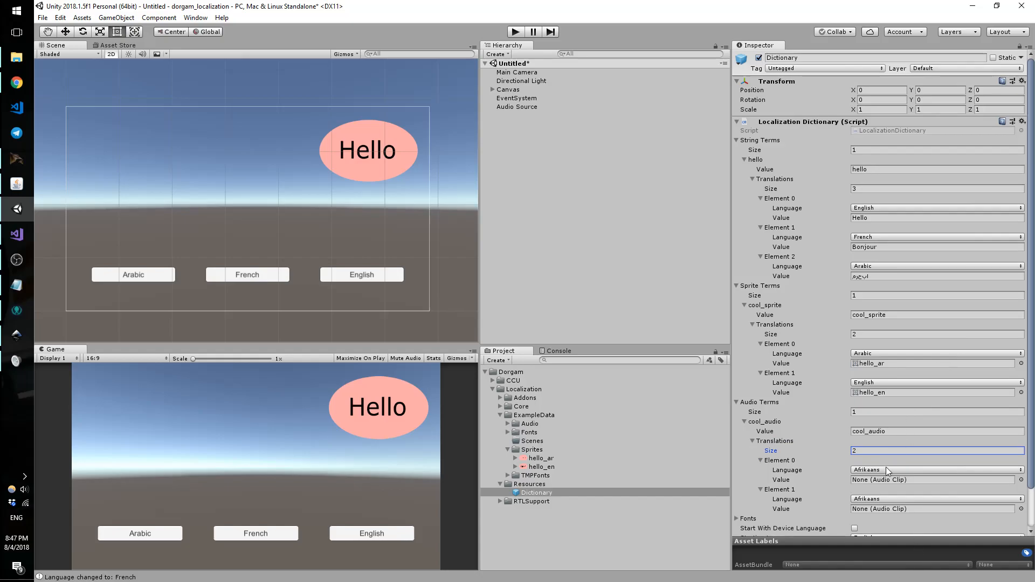
Step: Set the translations to French and English and assign each its audio clip
{"action": "left_click", "coordinate": [888, 469]}
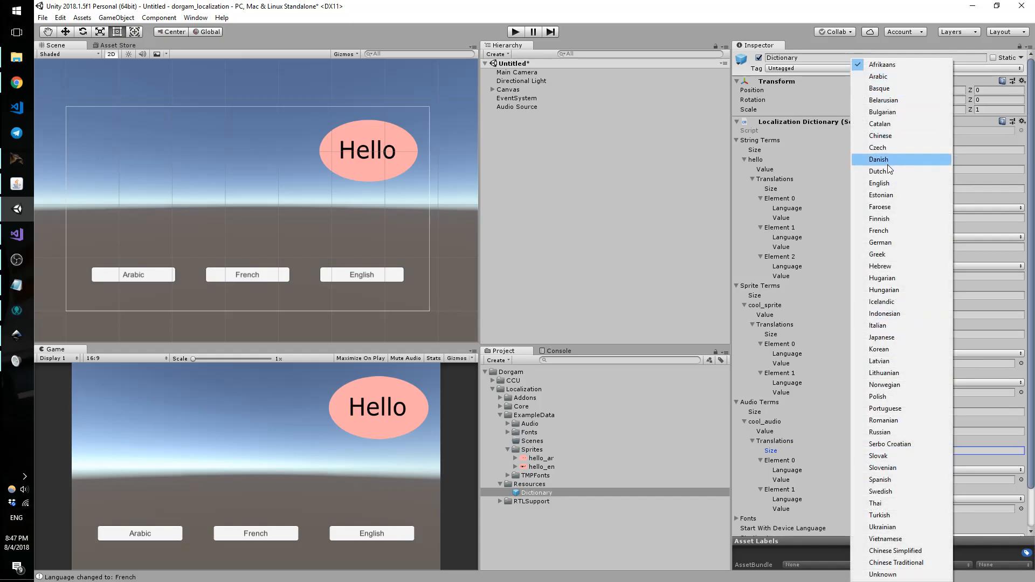
{"action": "left_click", "coordinate": [888, 75]}
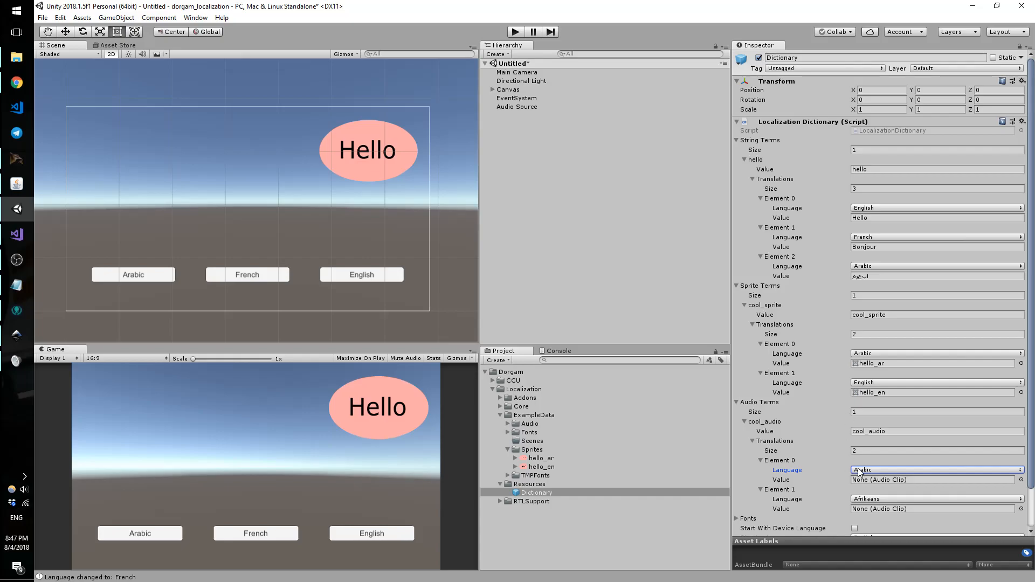
{"action": "left_click", "coordinate": [858, 472]}
{"action": "left_click", "coordinate": [884, 232]}
{"action": "left_click", "coordinate": [859, 499]}
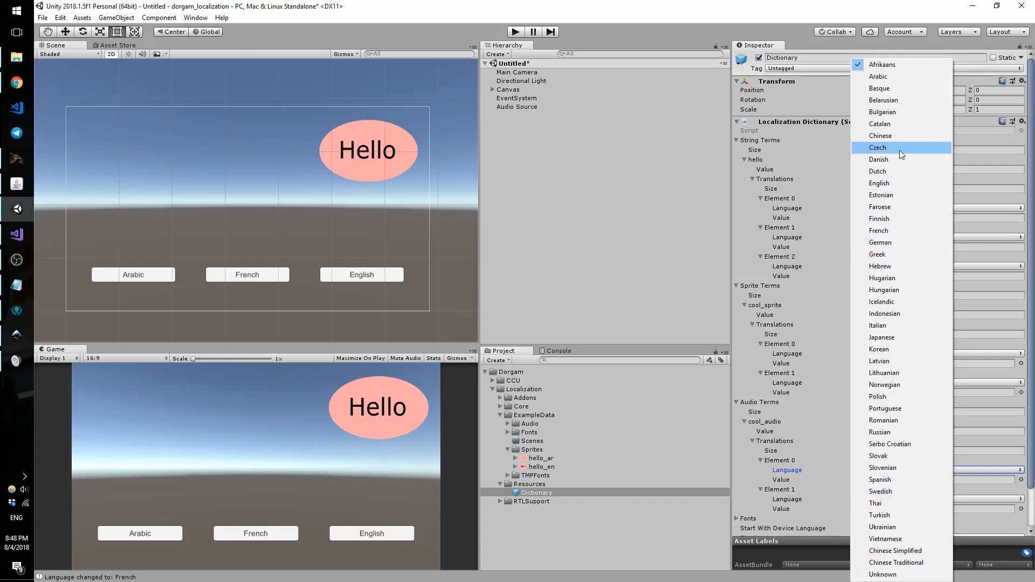
{"action": "left_click", "coordinate": [884, 183]}
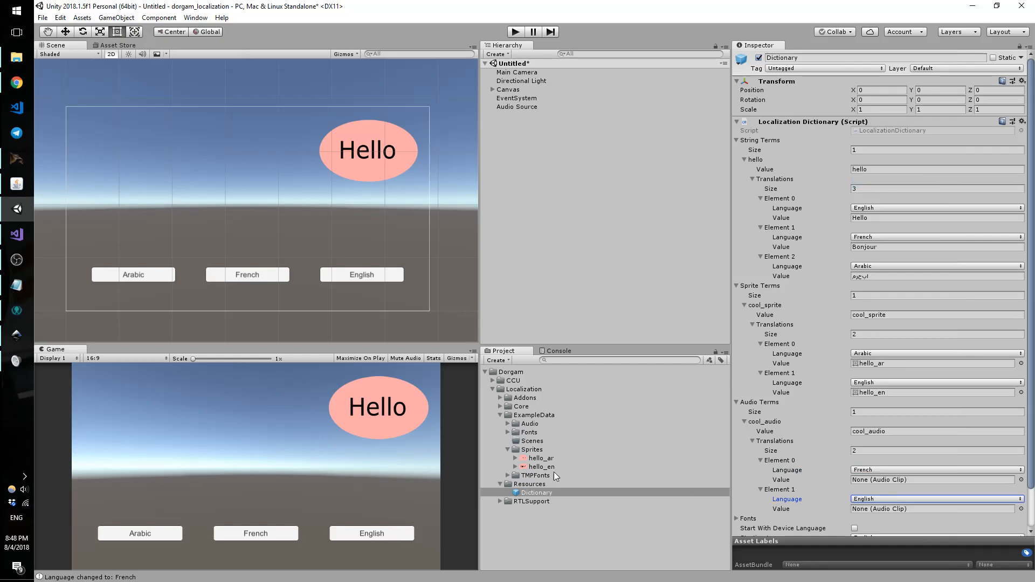
{"action": "left_click", "coordinate": [507, 423]}
{"action": "left_click_drag", "start_coordinate": [539, 432], "coordinate": [871, 509]}
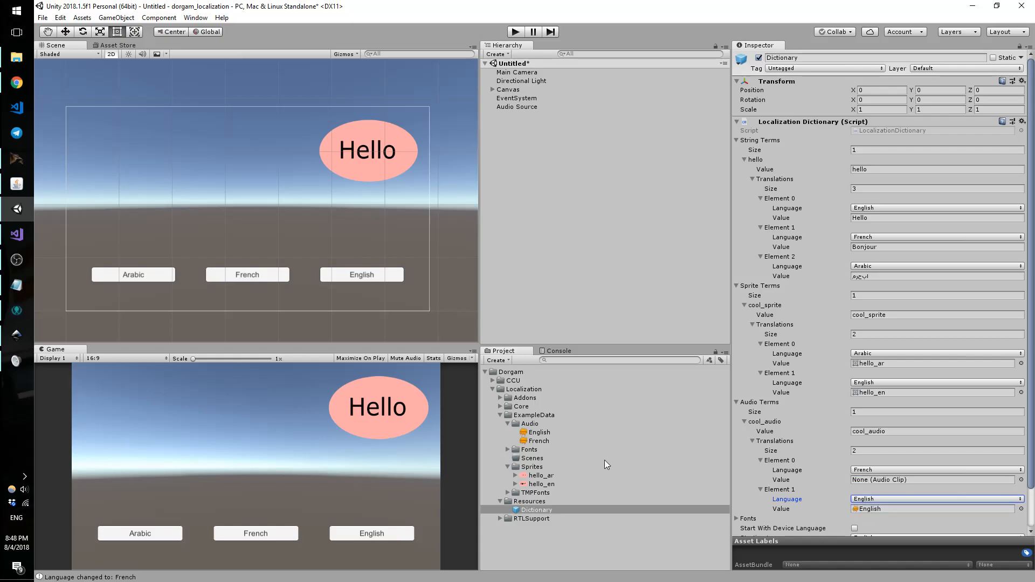
{"action": "left_click_drag", "start_coordinate": [541, 439], "coordinate": [876, 479]}
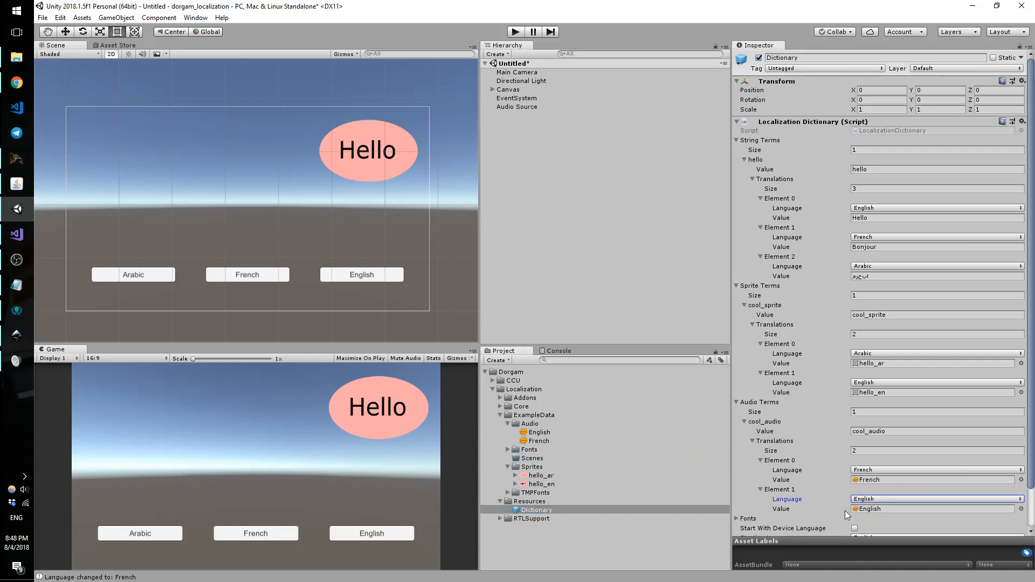
Step: Set the Audio Source's Localize Audio term to cool_audio
{"action": "left_click", "coordinate": [512, 106]}
{"action": "left_click", "coordinate": [857, 331]}
{"action": "type", "text": "cool_audio"}
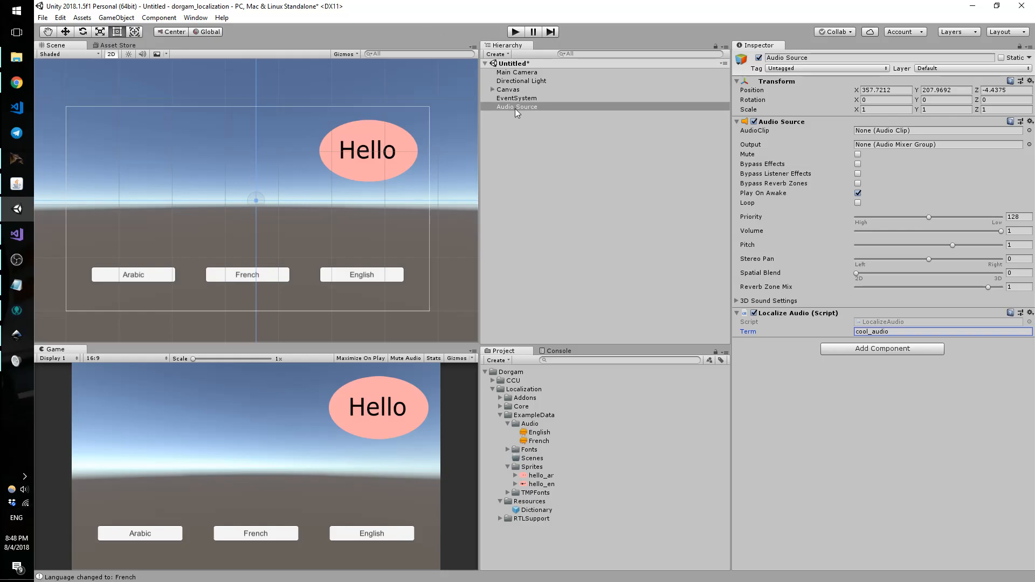
Step: Turn on looping for the Audio Source and test it briefly in Play mode
{"action": "left_click", "coordinate": [857, 203]}
{"action": "left_click", "coordinate": [515, 32]}
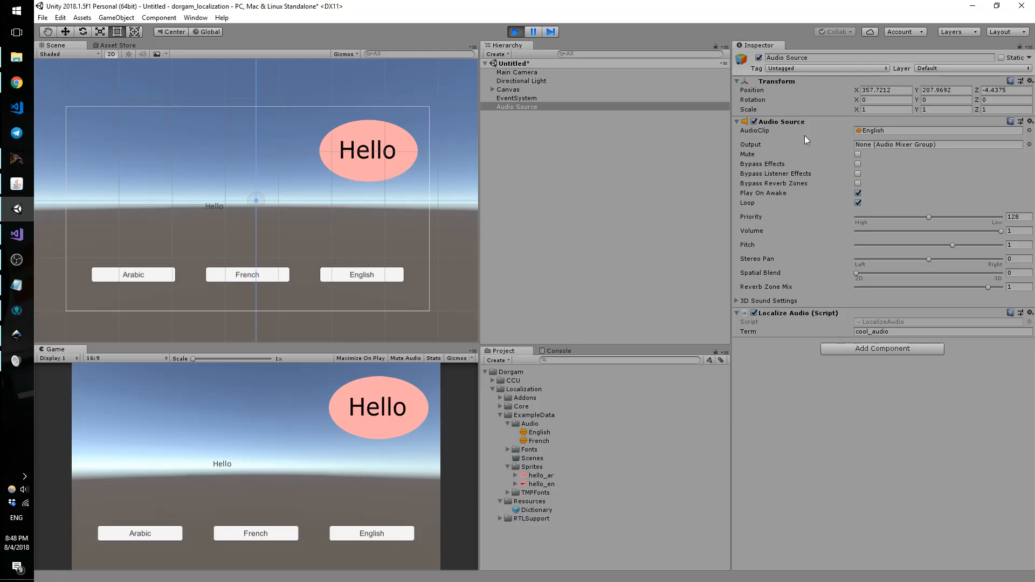
{"action": "left_click", "coordinate": [515, 31]}
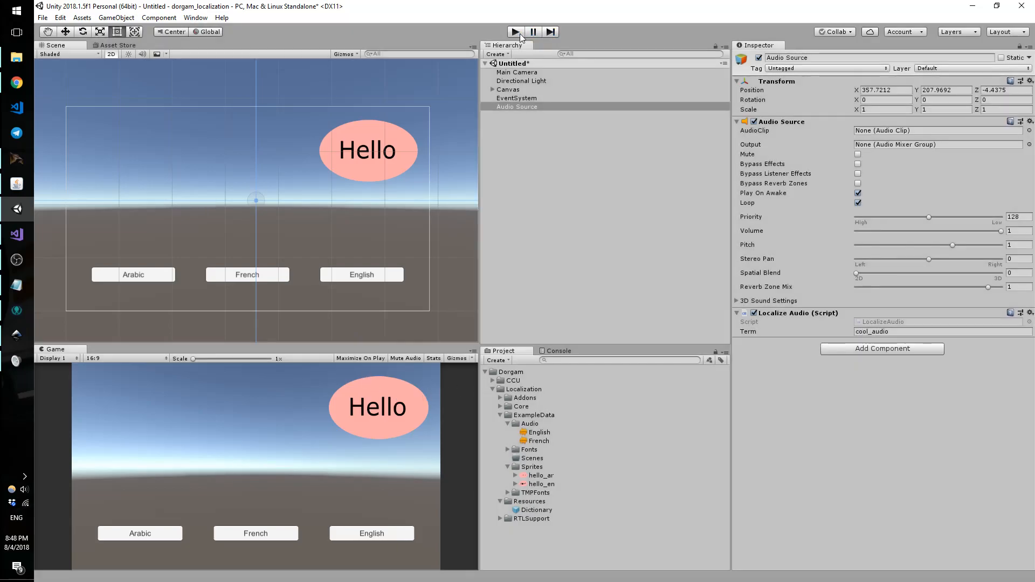
Step: Assign the English clip to the Audio Source's AudioClip and run the scene
{"action": "left_click", "coordinate": [1029, 131]}
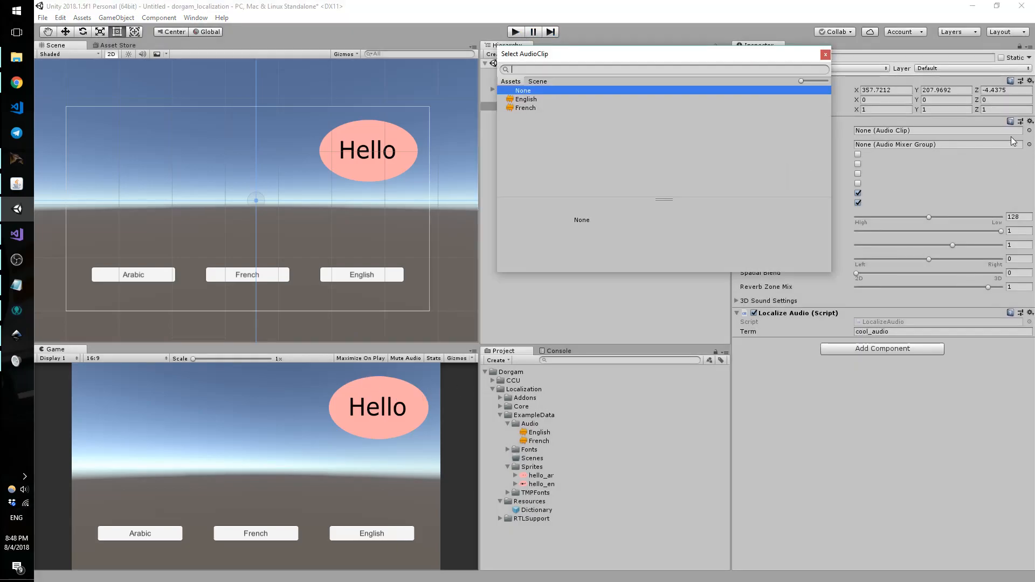
{"action": "key", "text": "Escape"}
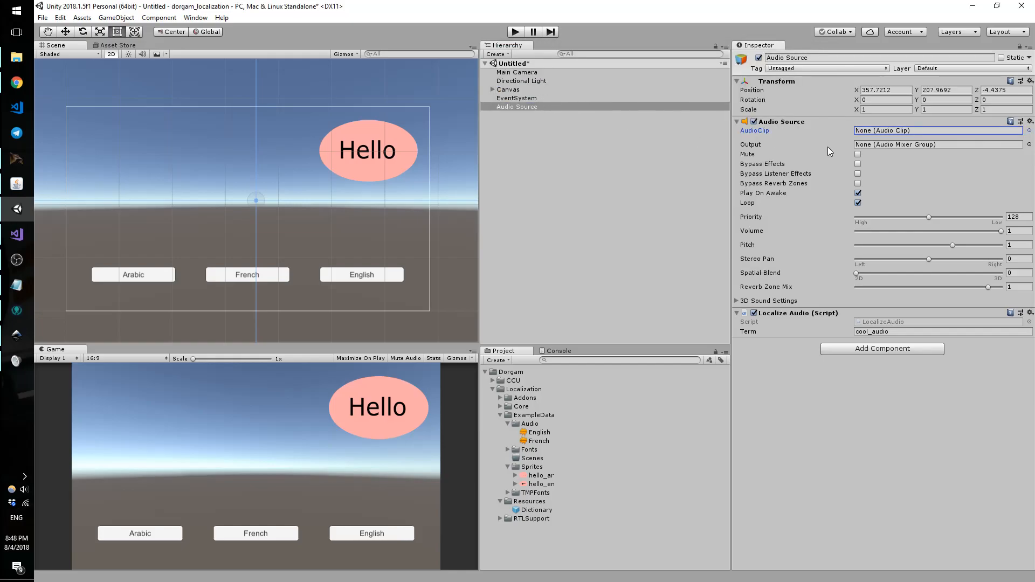
{"action": "left_click", "coordinate": [1029, 132]}
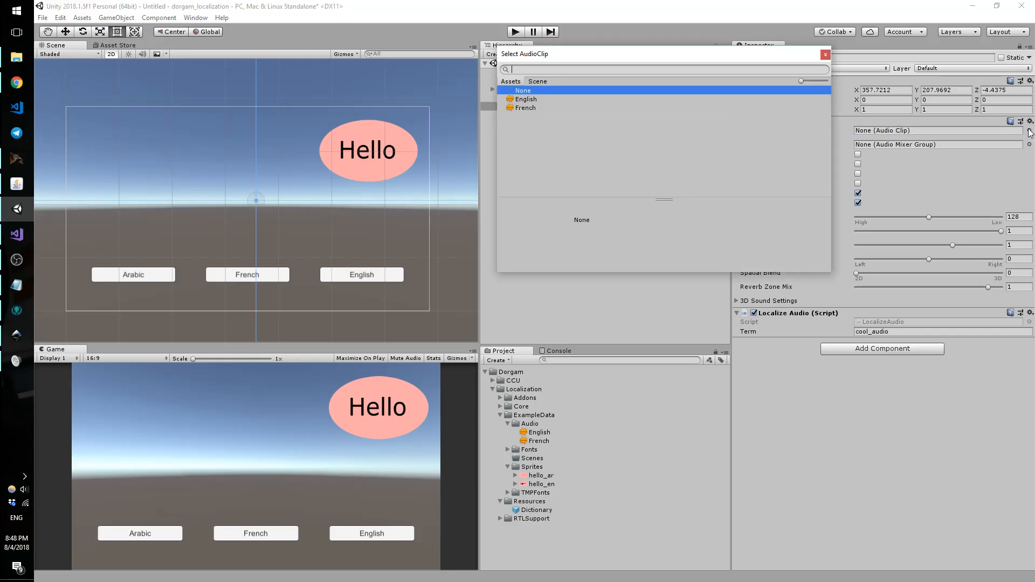
{"action": "left_click", "coordinate": [594, 98]}
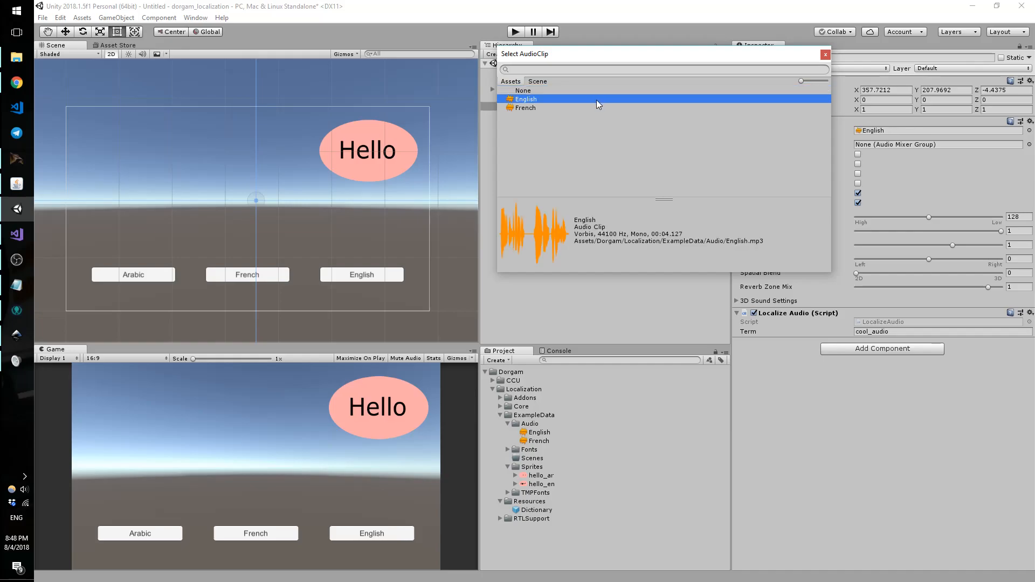
{"action": "double_click", "coordinate": [600, 99]}
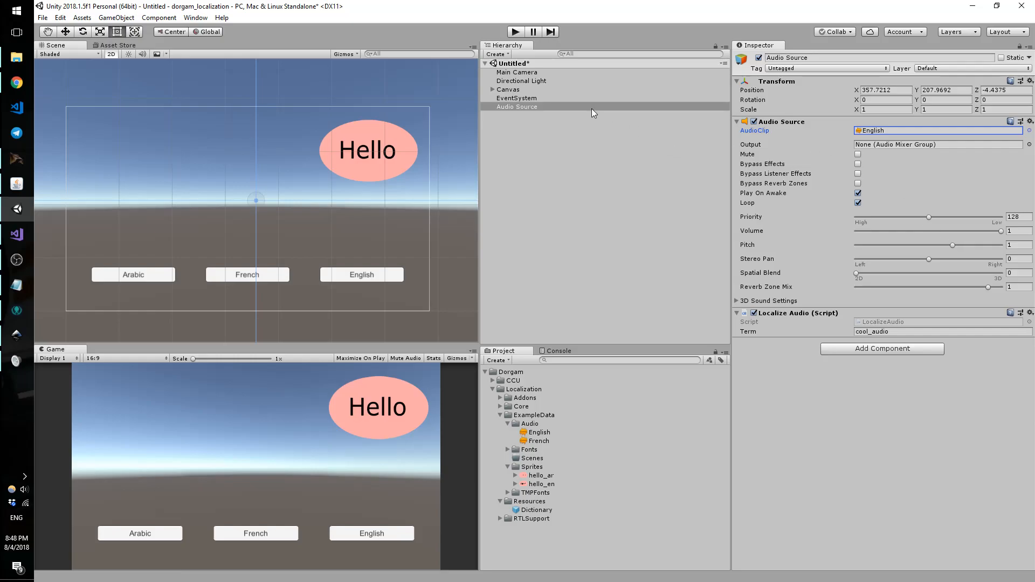
{"action": "left_click", "coordinate": [517, 32]}
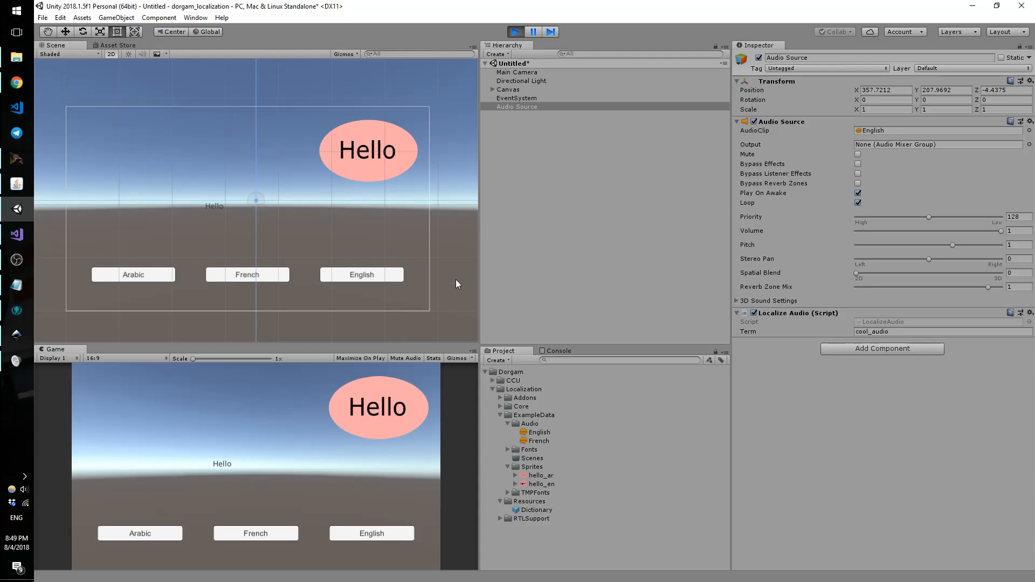
Step: Turn off audio looping, rerun the scene and switch it to French so Bonjour and the French clip appear
{"action": "left_click", "coordinate": [858, 202]}
{"action": "left_click", "coordinate": [515, 32]}
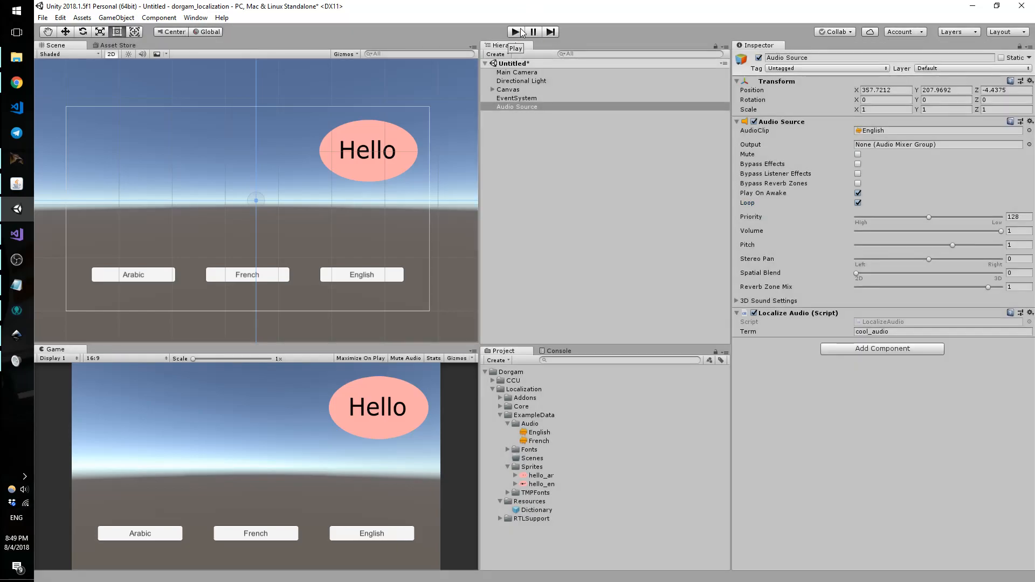
{"action": "left_click", "coordinate": [858, 203]}
{"action": "left_click", "coordinate": [516, 31]}
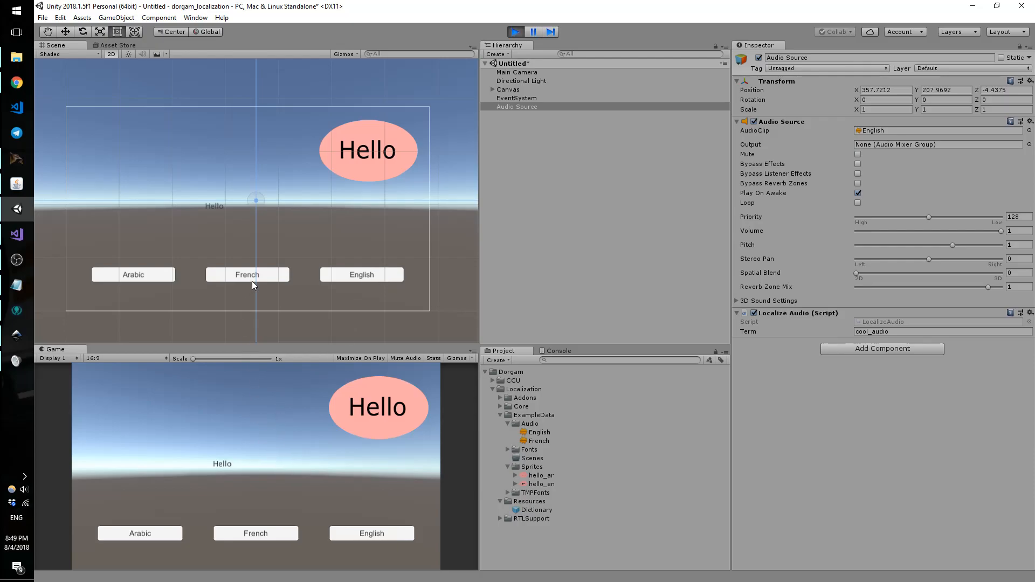
{"action": "left_click", "coordinate": [254, 537]}
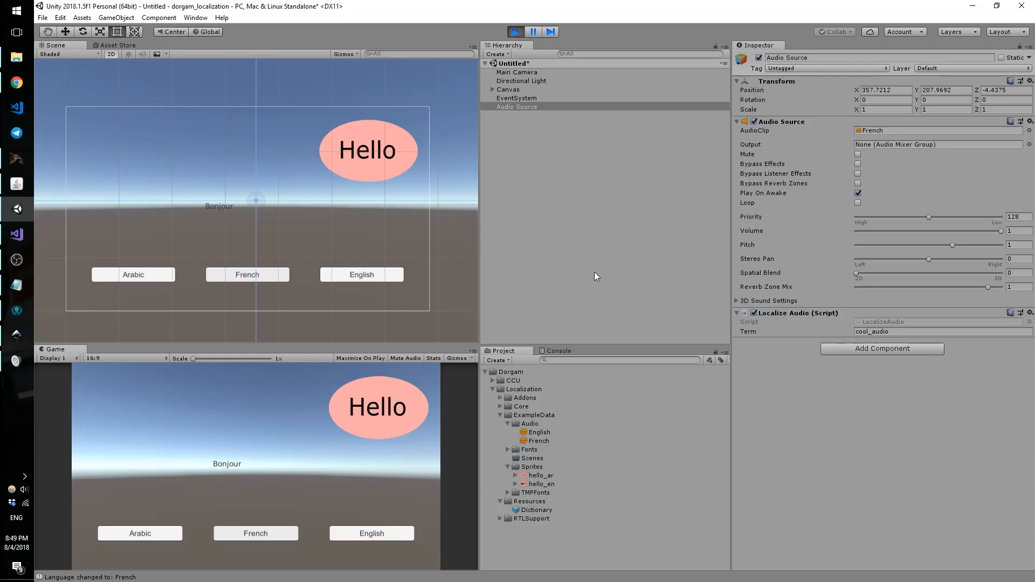
{"action": "left_click", "coordinate": [501, 415]}
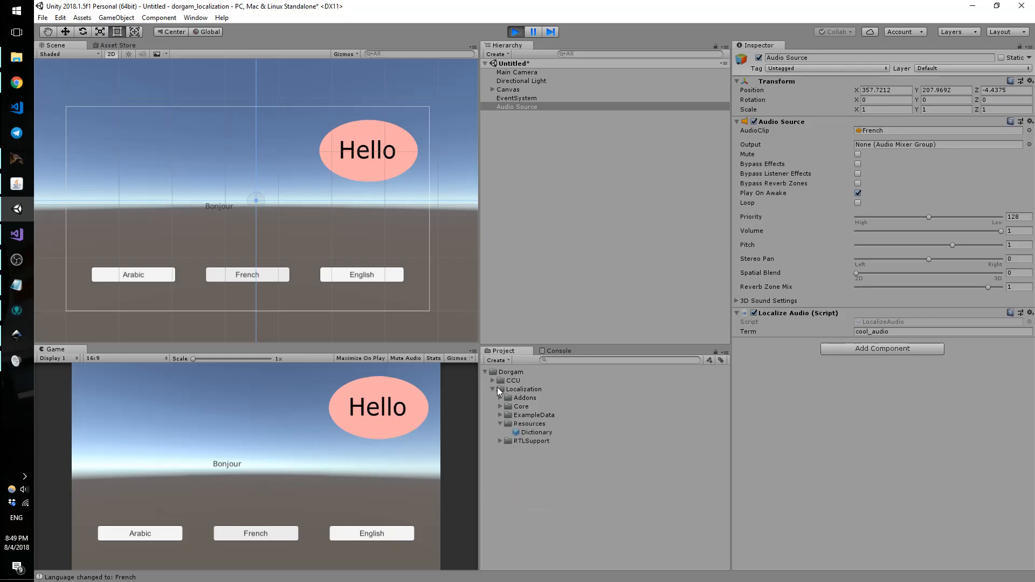
Step: Review the Core scripts LocalizeAudio, LocalizeImage, LocalizeSpriteRenderer and LocalizeTextUGUI
{"action": "left_click", "coordinate": [501, 407]}
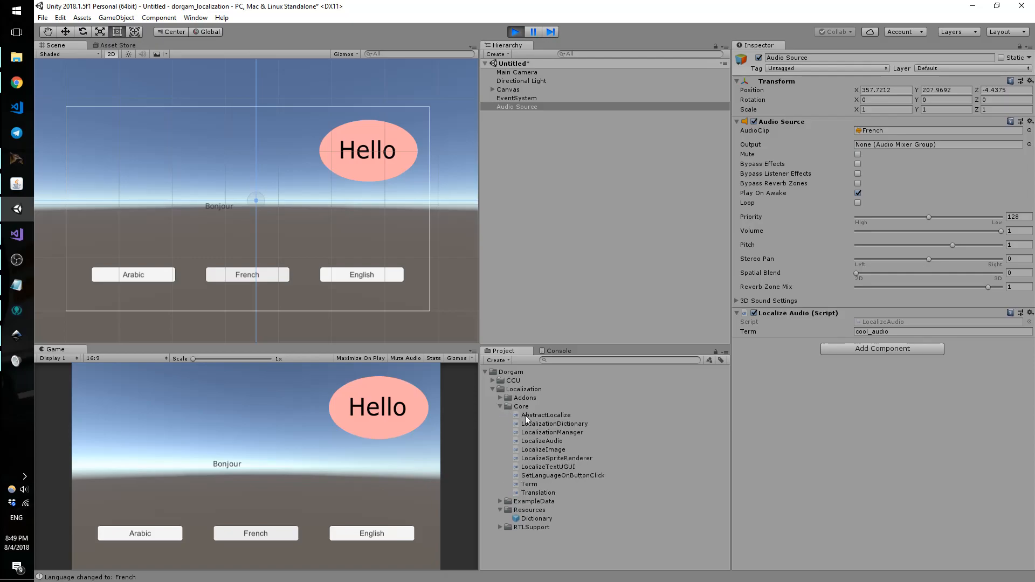
{"action": "left_click", "coordinate": [551, 440]}
{"action": "left_click", "coordinate": [550, 449]}
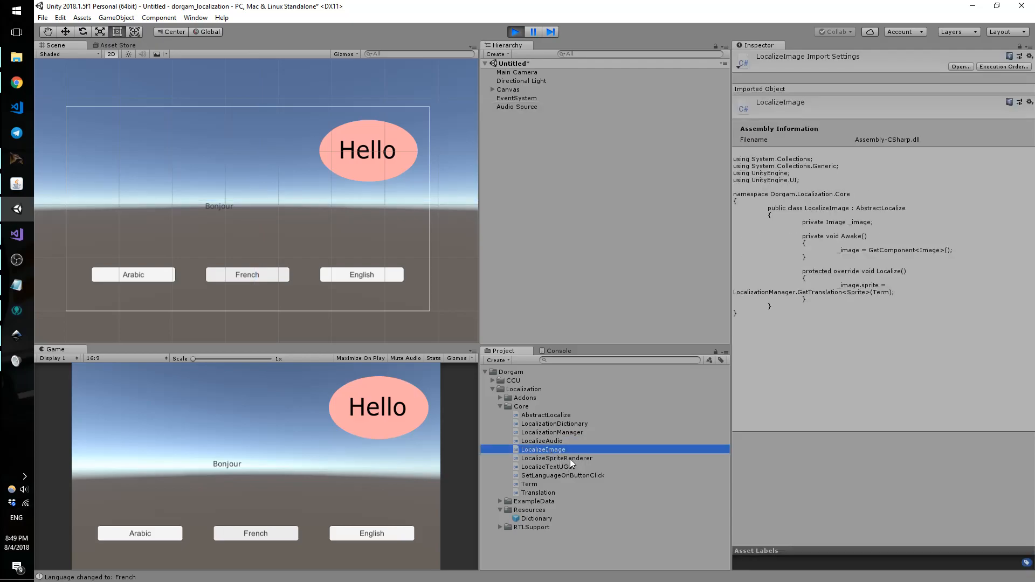
{"action": "left_click", "coordinate": [571, 459]}
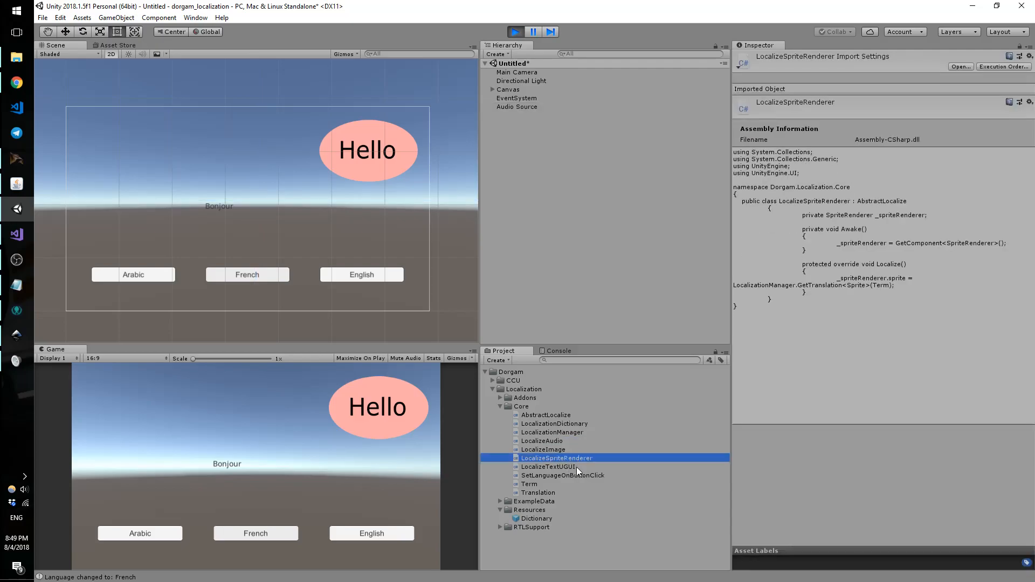
{"action": "left_click", "coordinate": [577, 466]}
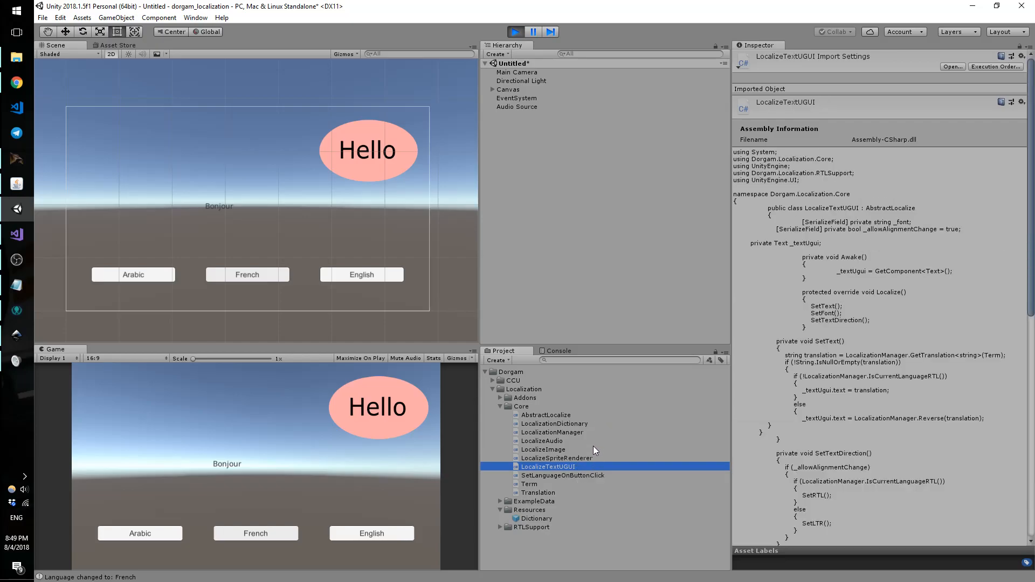
{"action": "left_click", "coordinate": [501, 406]}
Step: Review the Addons scripts LocalizeTextMeshPro and LocalizeTextMeshProUGUI, ending on LocalizeTextMeshProUGUI
{"action": "left_click", "coordinate": [500, 398]}
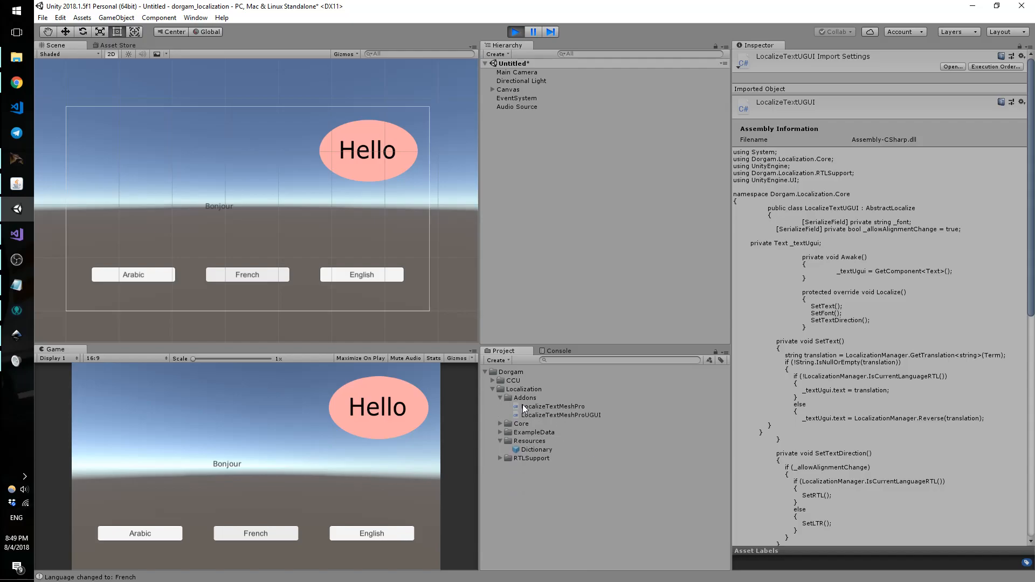
{"action": "left_click", "coordinate": [563, 407]}
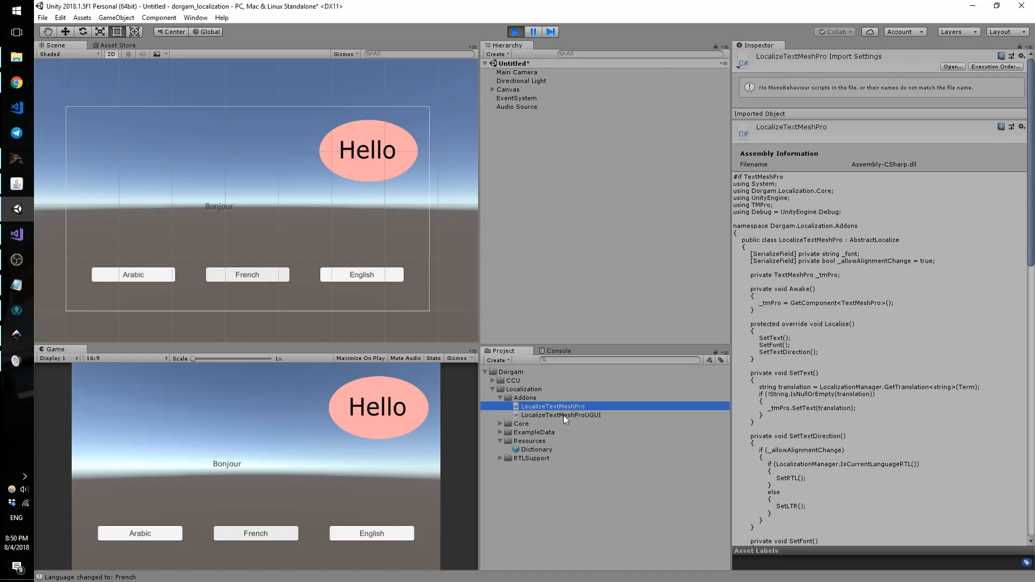
{"action": "left_click", "coordinate": [564, 415]}
{"action": "left_click", "coordinate": [567, 408]}
{"action": "left_click", "coordinate": [568, 415]}
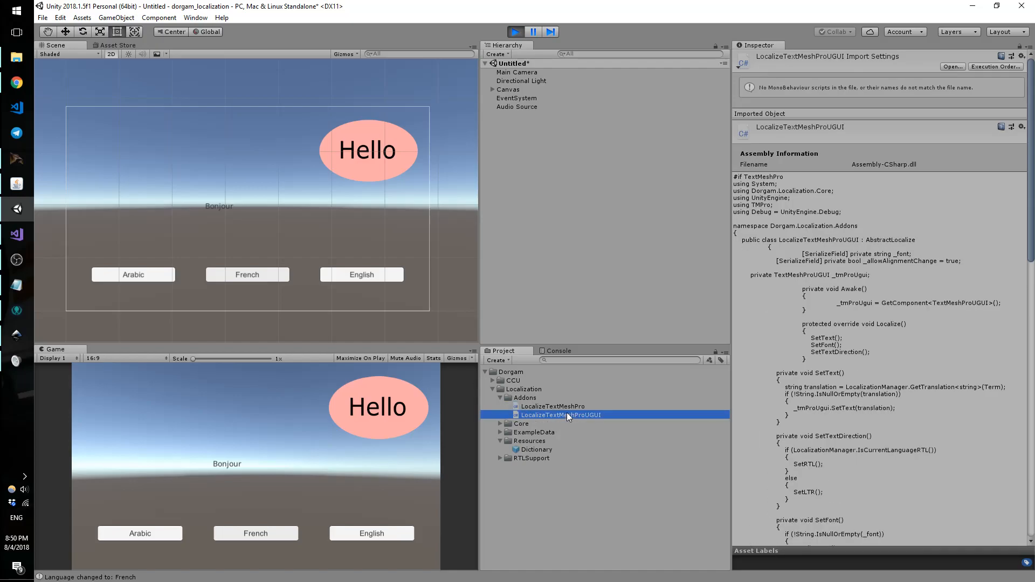
{"action": "left_click", "coordinate": [485, 371]}
Step: Stop Play mode, search the Asset Store for 'TextMesh' and import all of TextMesh Pro
{"action": "left_click", "coordinate": [522, 31]}
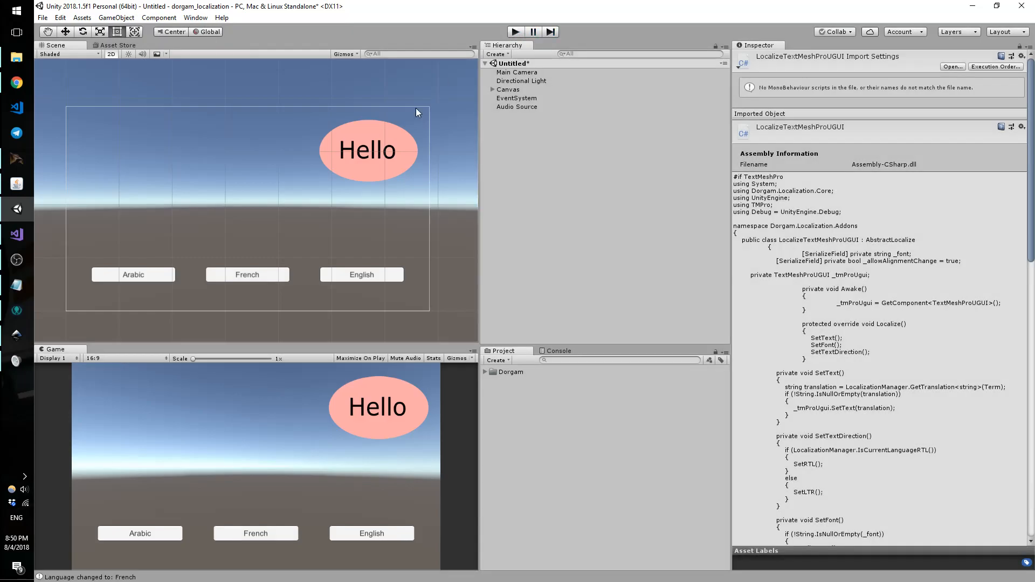
{"action": "left_click", "coordinate": [124, 47]}
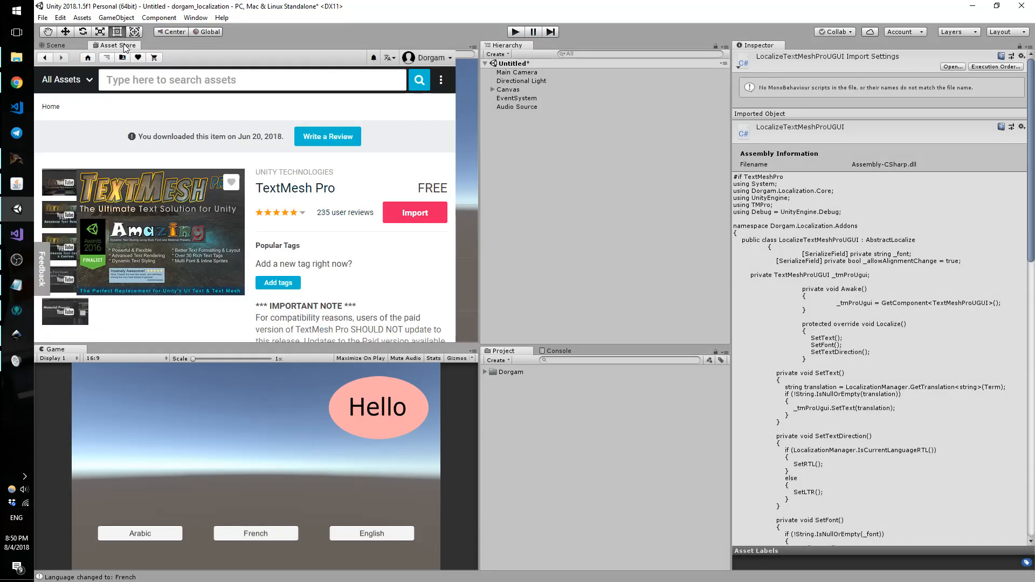
{"action": "left_click", "coordinate": [187, 81]}
{"action": "type", "text": "T"}
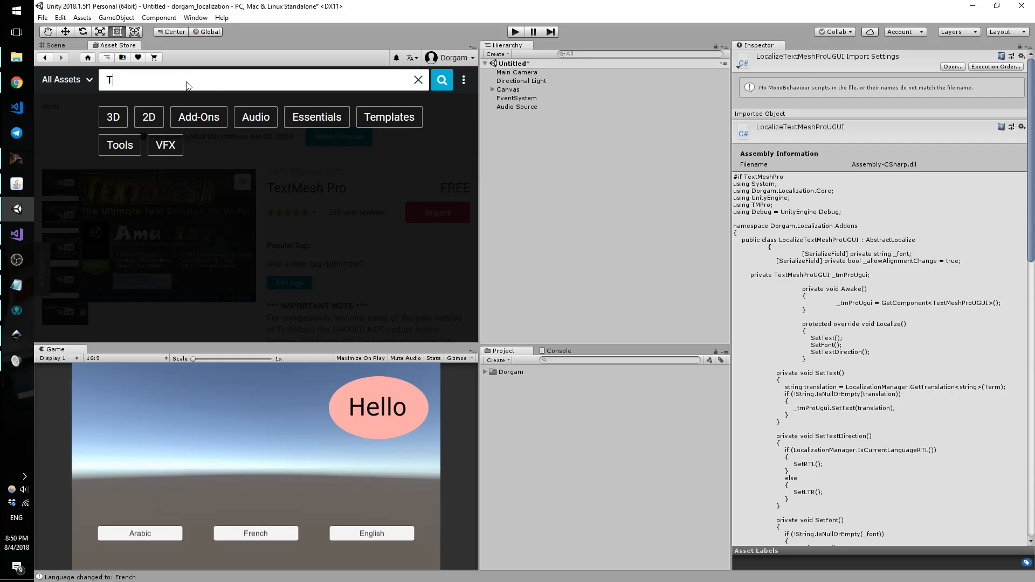
{"action": "type", "text": "extMesh"}
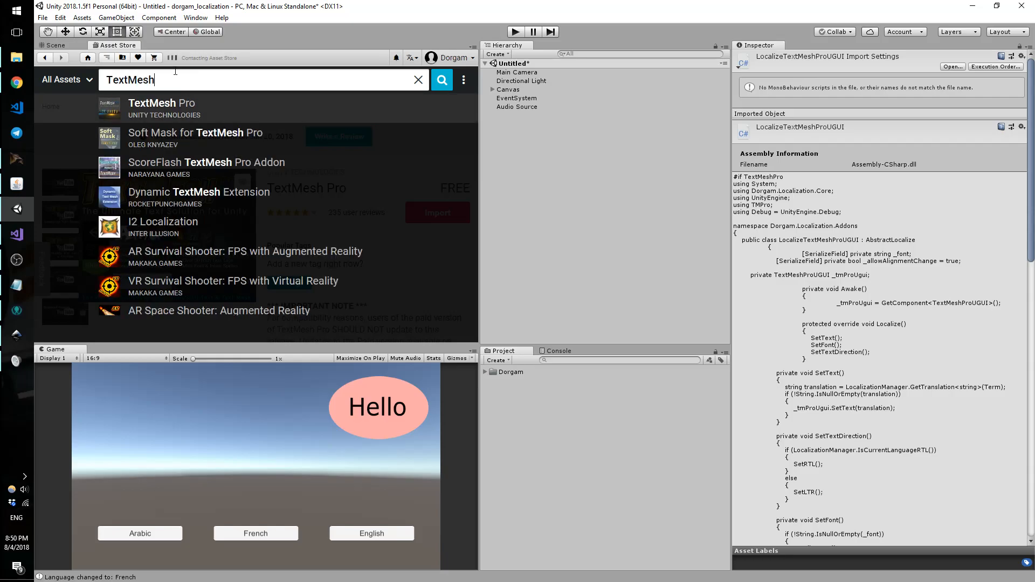
{"action": "left_click", "coordinate": [261, 100]}
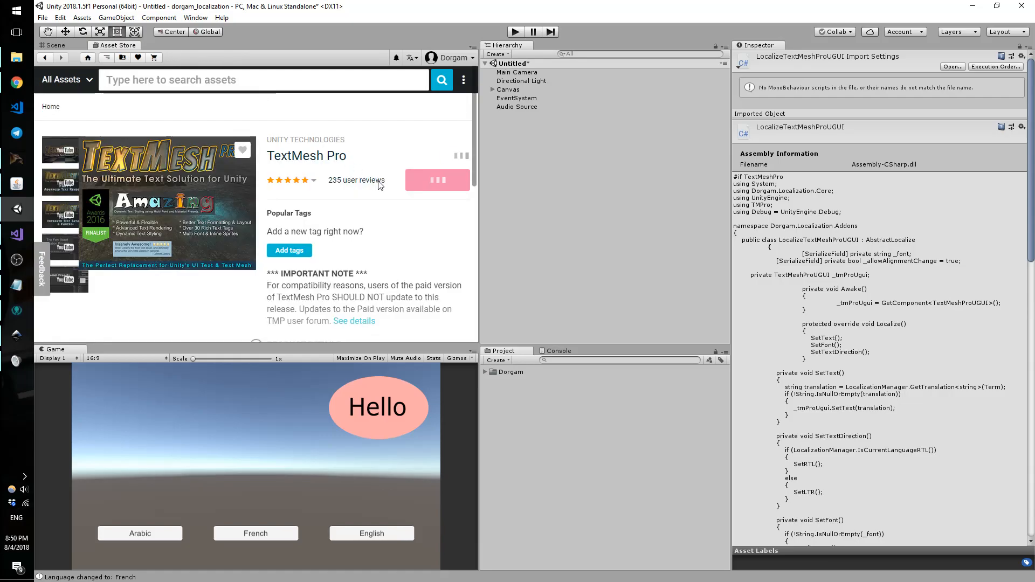
{"action": "left_click", "coordinate": [437, 216]}
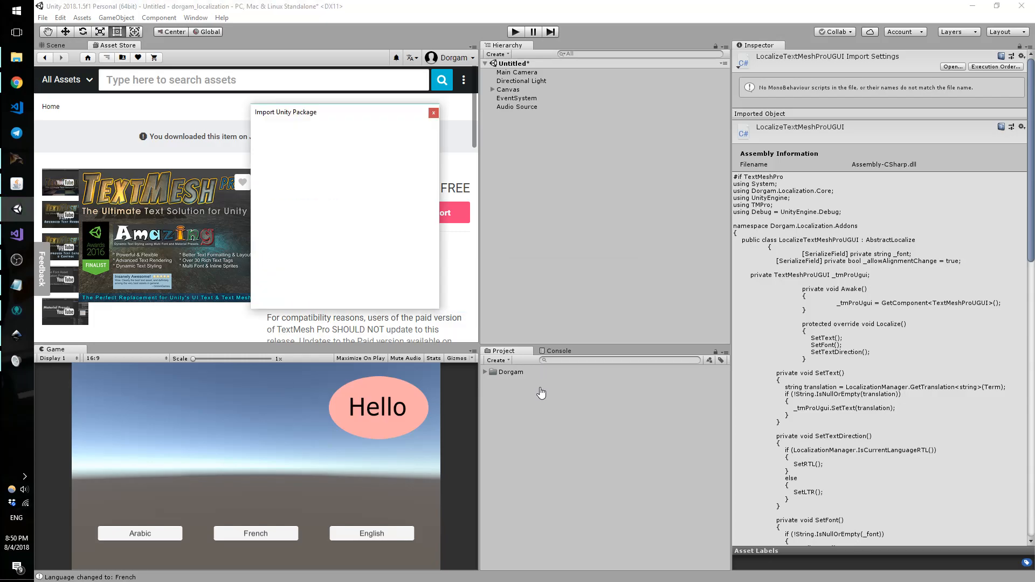
{"action": "left_click", "coordinate": [418, 300]}
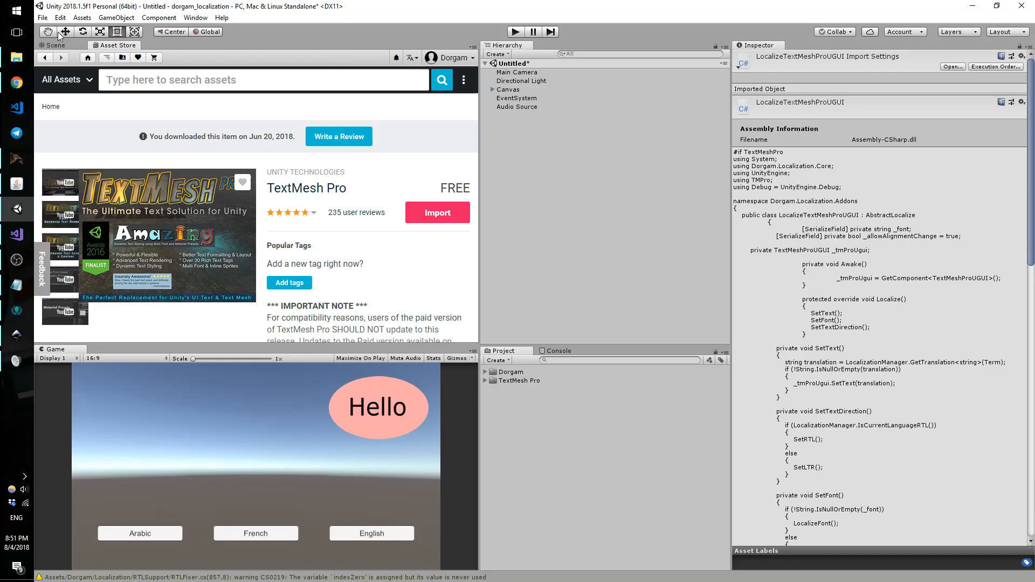
Step: In Notepad, replace the Arabic word with a longer Arabic sentence introducing the developer and select it
{"action": "left_click", "coordinate": [55, 46]}
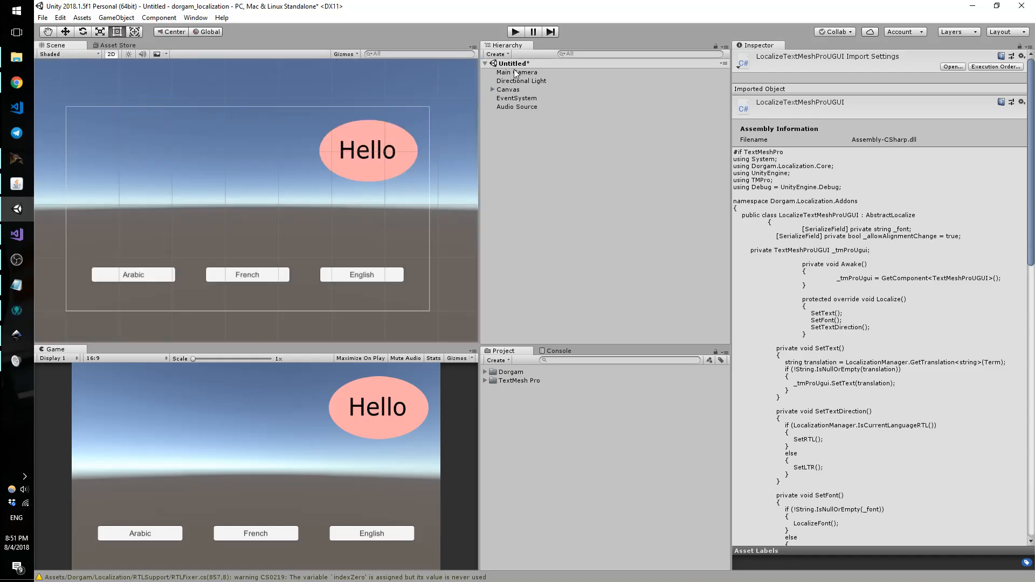
{"action": "left_click", "coordinate": [493, 90]}
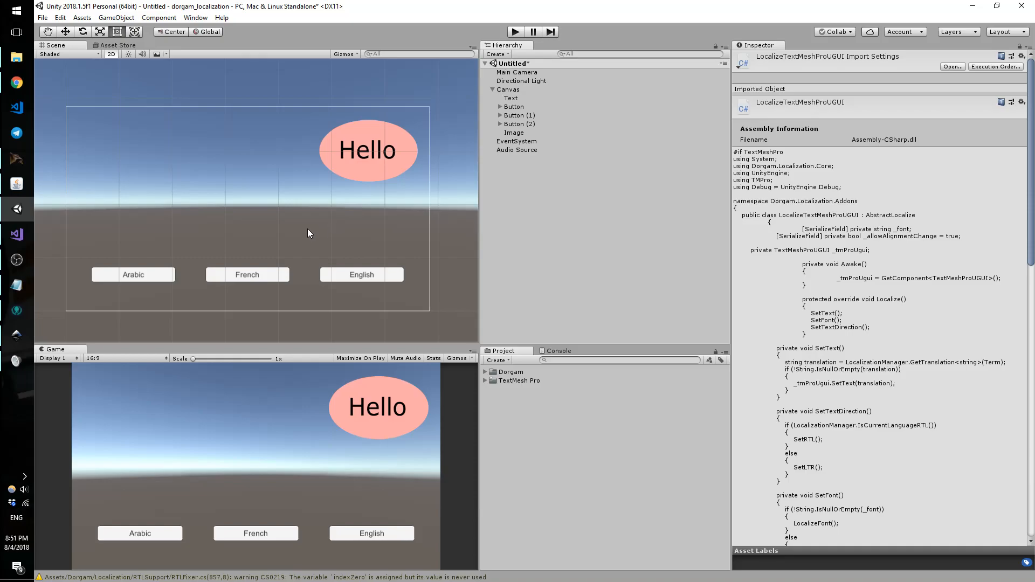
{"action": "left_click", "coordinate": [16, 284]}
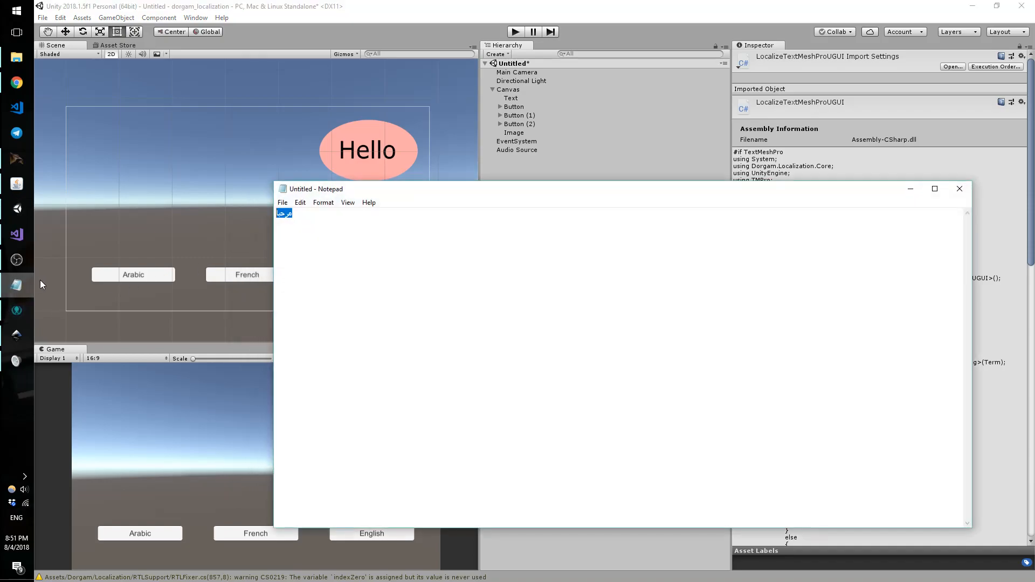
{"action": "left_click", "coordinate": [283, 237]}
{"action": "double_click", "coordinate": [296, 212]}
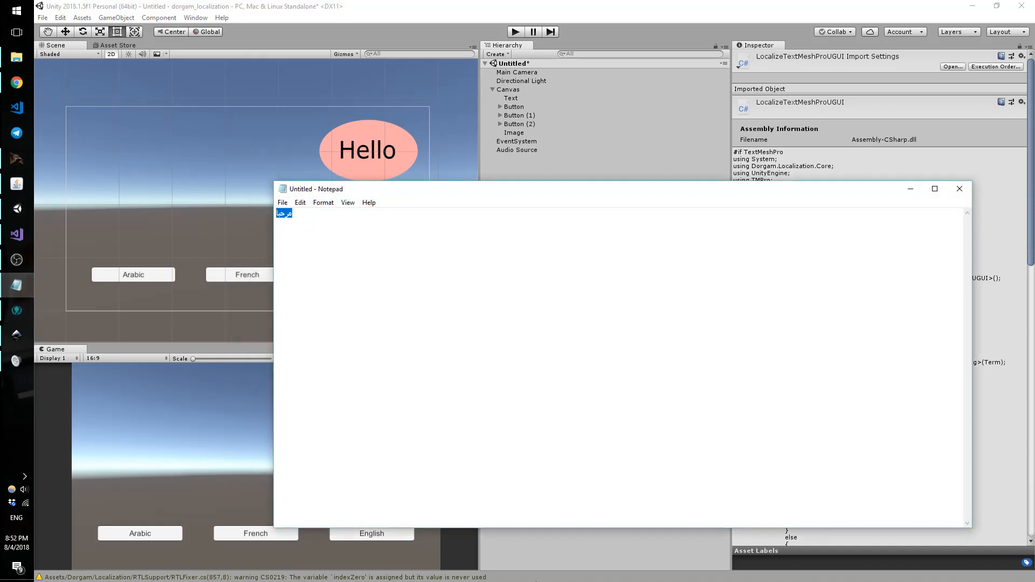
{"action": "key", "text": "BackSpace"}
{"action": "key", "text": "alt+shift"}
{"action": "type", "text": "بسم الله الرحمن الرحيم، أنا ضرغام، أطور الألعاب"}
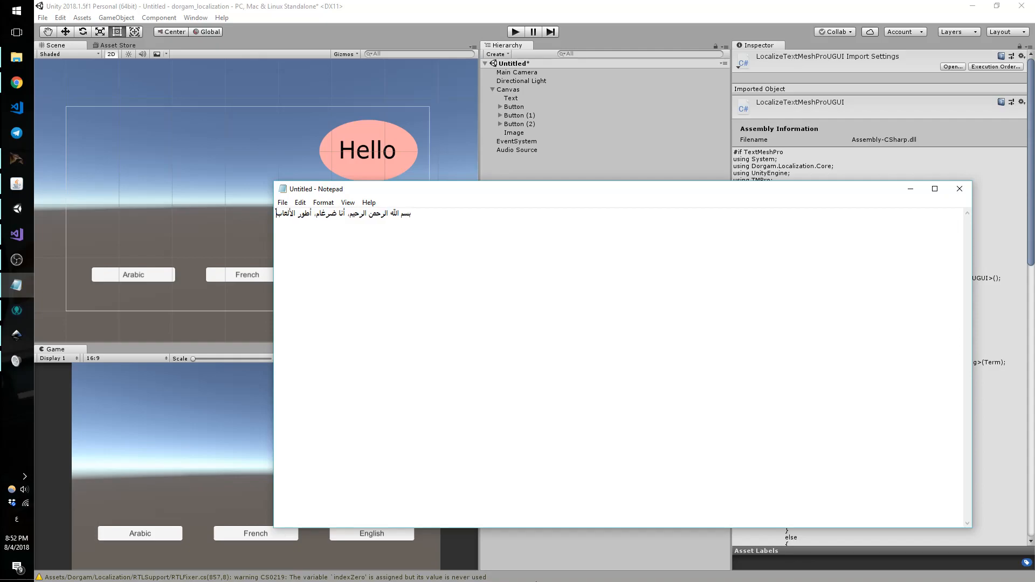
{"action": "key", "text": "ctrl+a"}
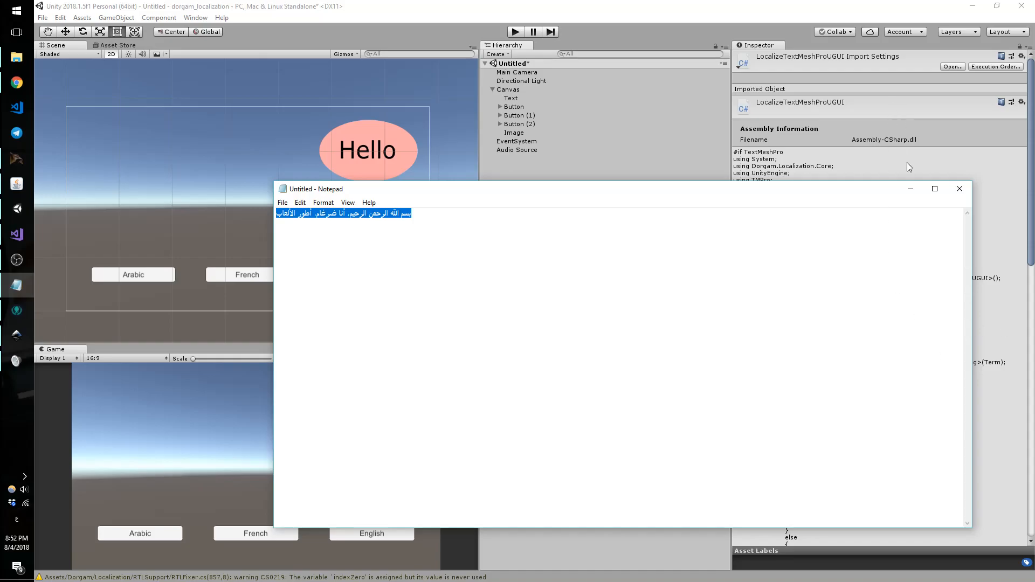
Step: Paste the long Arabic sentence as the hello term's Arabic translation in the Dictionary
{"action": "left_click", "coordinate": [910, 189]}
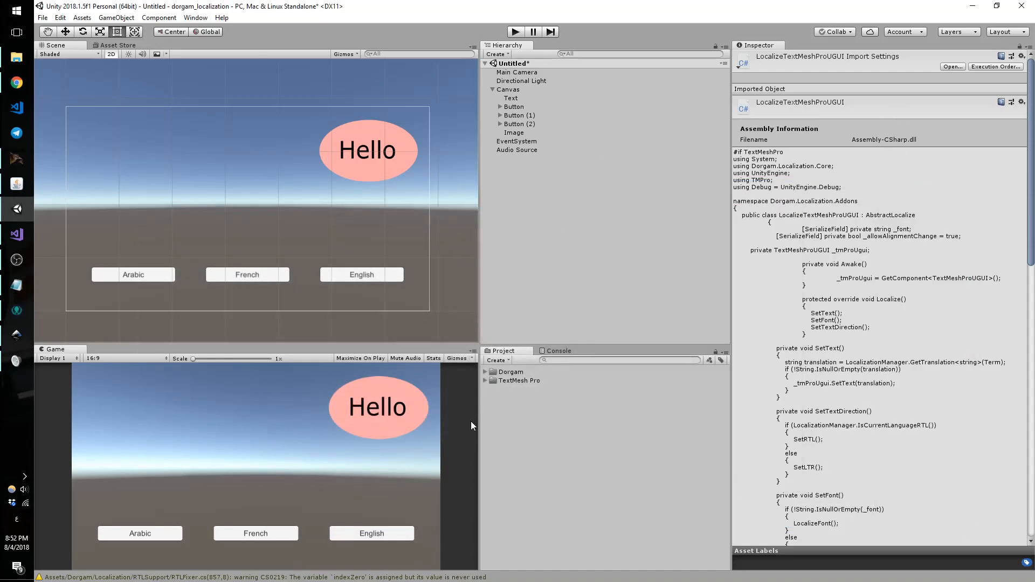
{"action": "left_click", "coordinate": [485, 371]}
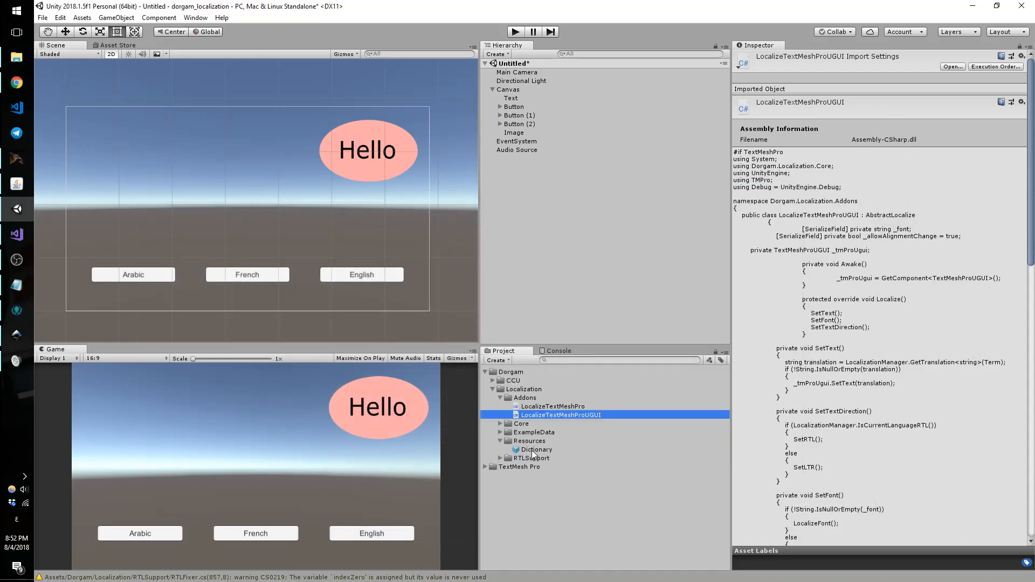
{"action": "left_click", "coordinate": [534, 451]}
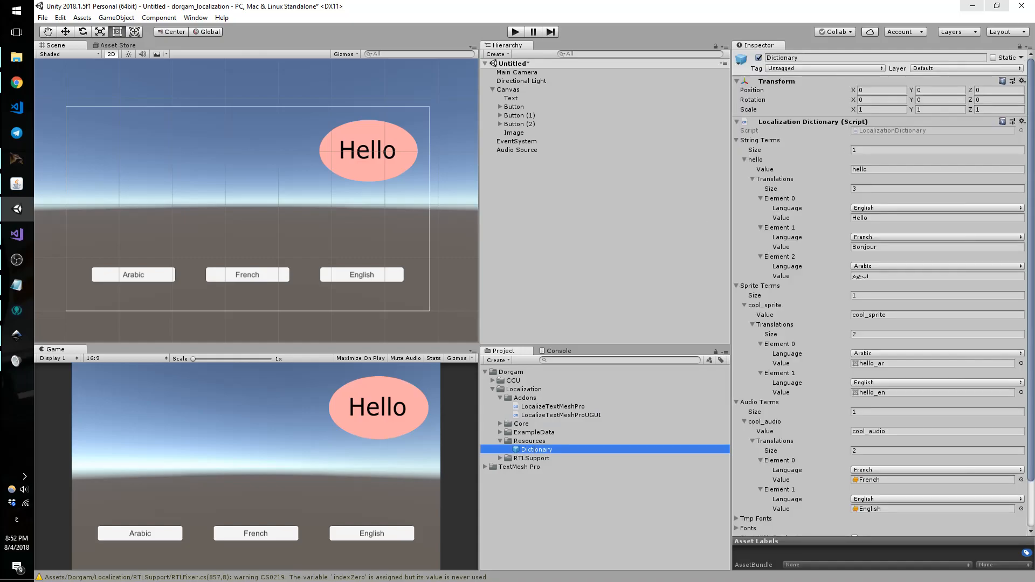
{"action": "left_click", "coordinate": [865, 276]}
{"action": "type", "text": "بسم الله الرحمن الرحيم، أنا ضرغام، أهوى الألعاب"}
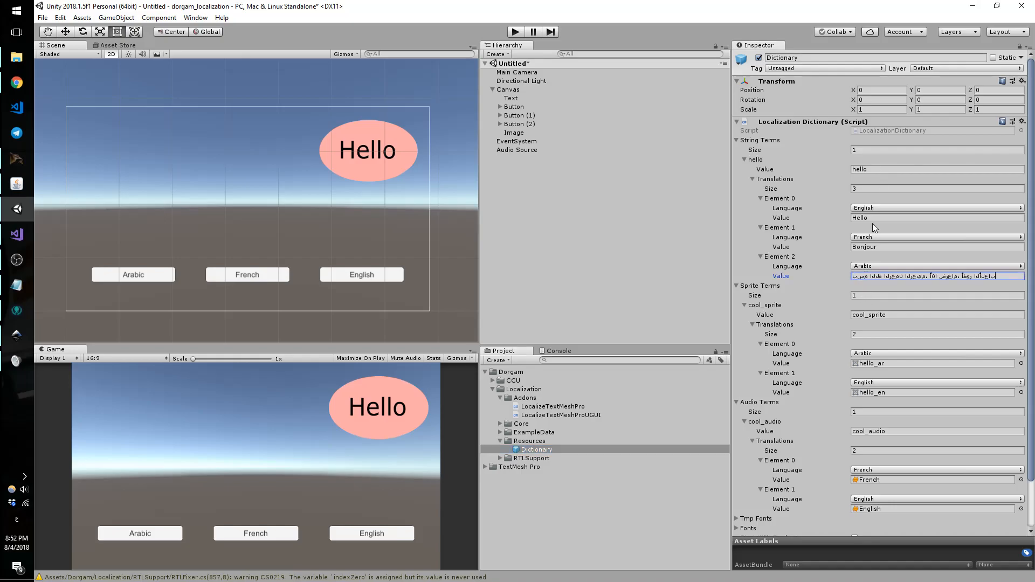
{"action": "left_click", "coordinate": [873, 219]}
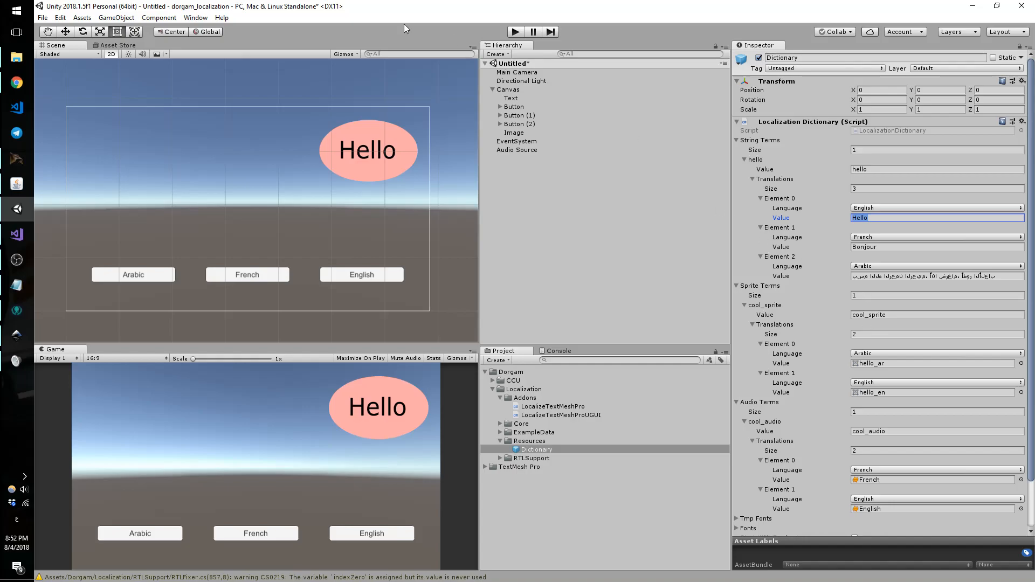
{"action": "left_click", "coordinate": [509, 90]}
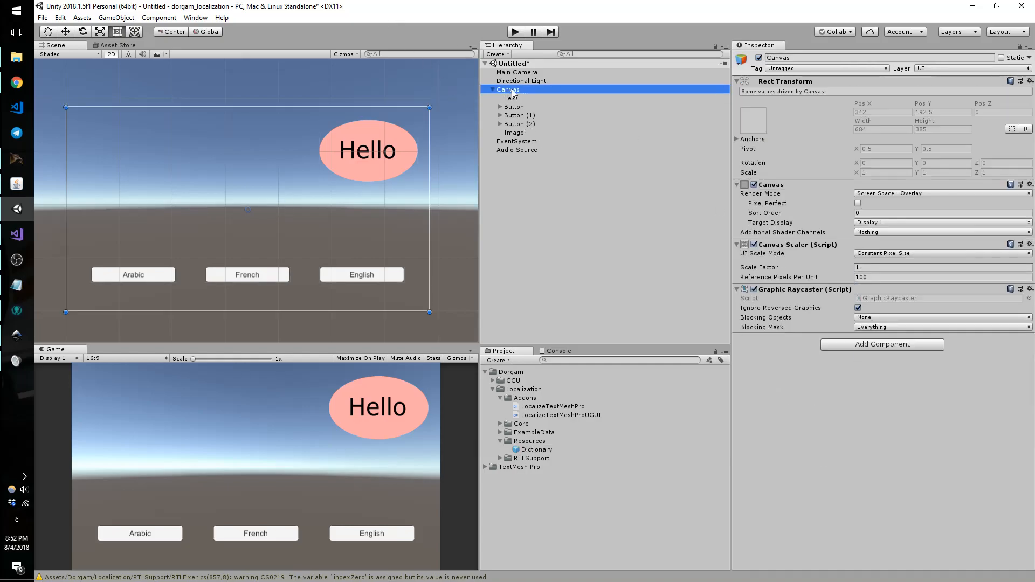
Step: Add a TextMeshPro text at the canvas's upper-left with Localize Text Mesh Pro UGUI, term 'hello'
{"action": "right_click", "coordinate": [512, 89]}
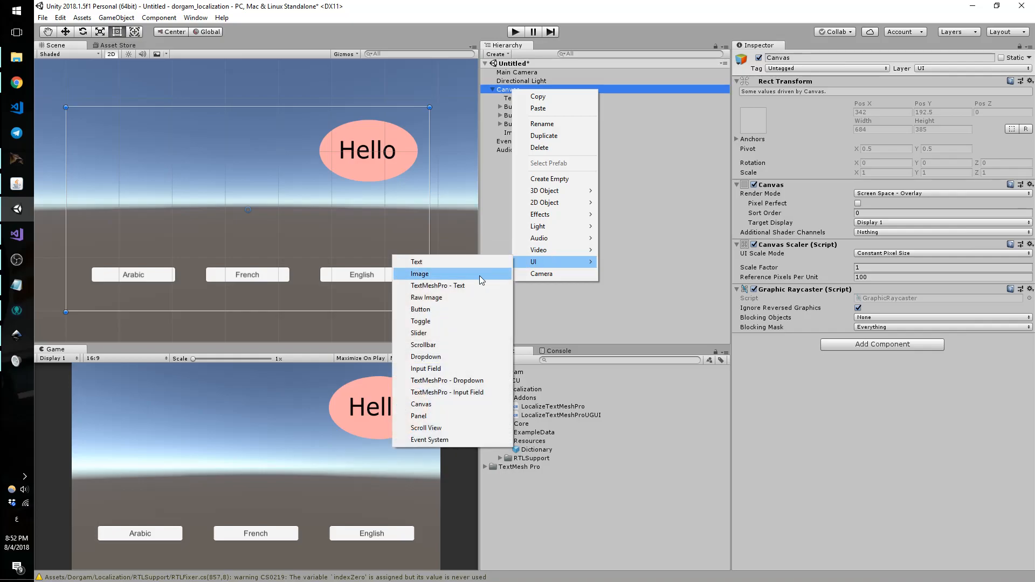
{"action": "left_click", "coordinate": [402, 271]}
{"action": "left_click_drag", "start_coordinate": [293, 215], "coordinate": [186, 145]}
{"action": "scroll", "coordinate": [916, 438], "scroll_direction": "down", "scroll_amount": 5}
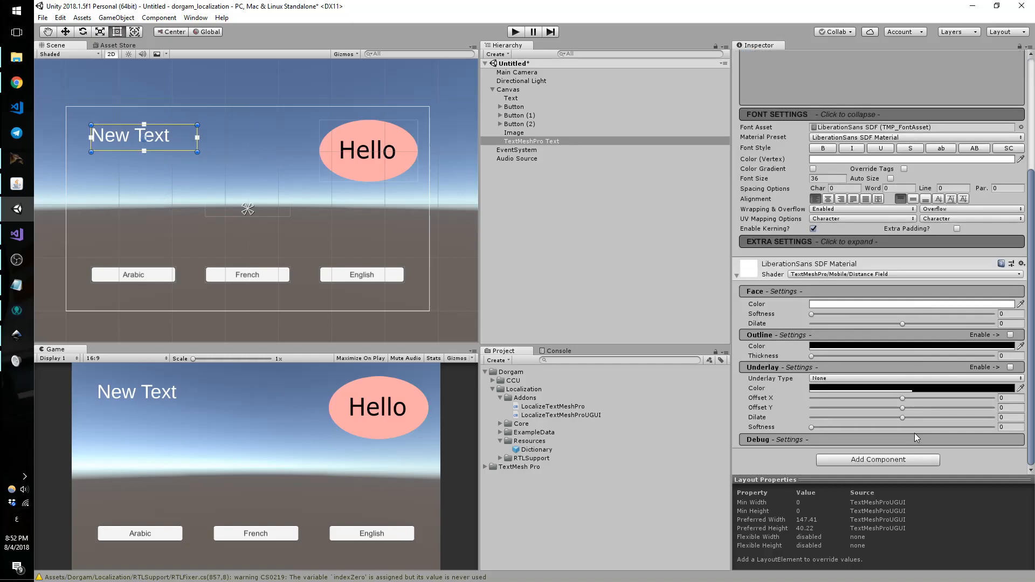
{"action": "left_click", "coordinate": [891, 463]}
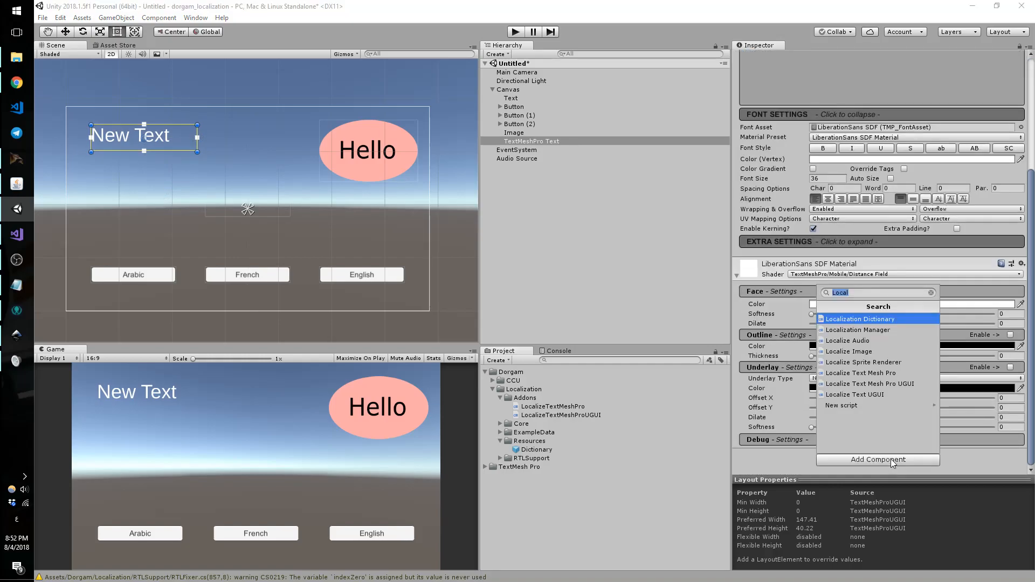
{"action": "left_click", "coordinate": [843, 386]}
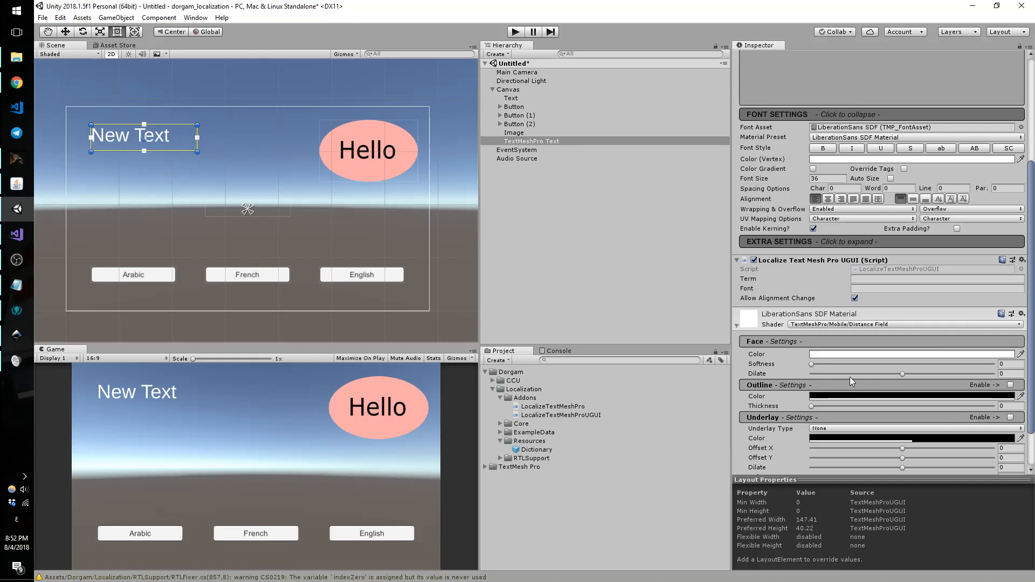
{"action": "scroll", "coordinate": [849, 377], "scroll_direction": "down", "scroll_amount": 2}
{"action": "left_click", "coordinate": [876, 227]}
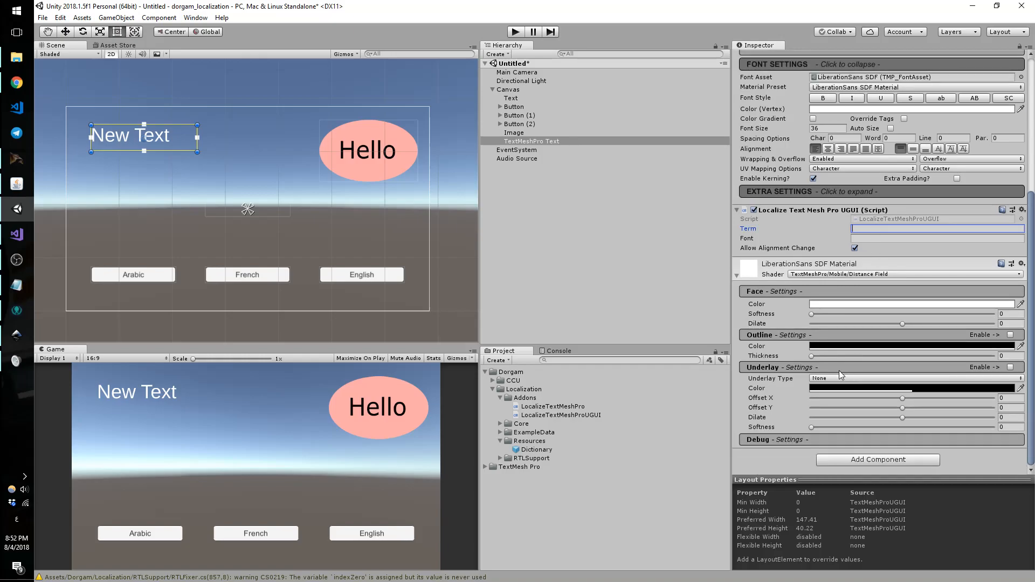
{"action": "key", "text": "alt+shift"}
{"action": "type", "text": "hello"}
Step: Add one Tmp Fonts term to the Dictionary and name it default_tmp
{"action": "left_click", "coordinate": [533, 450]}
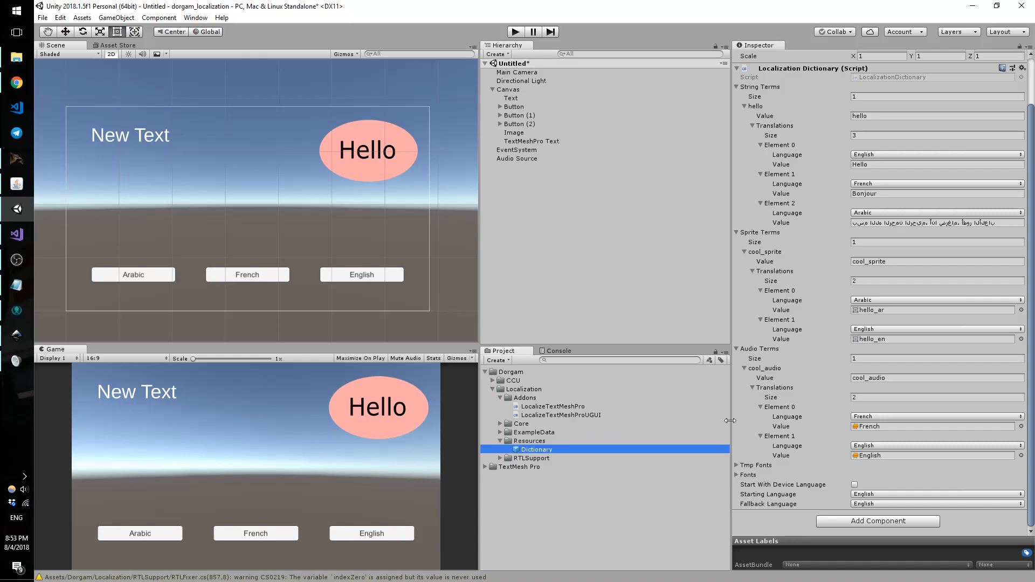
{"action": "left_click", "coordinate": [735, 464]}
{"action": "scroll", "coordinate": [765, 406], "scroll_direction": "down", "scroll_amount": 1}
{"action": "left_click", "coordinate": [883, 466]}
{"action": "type", "text": "1"}
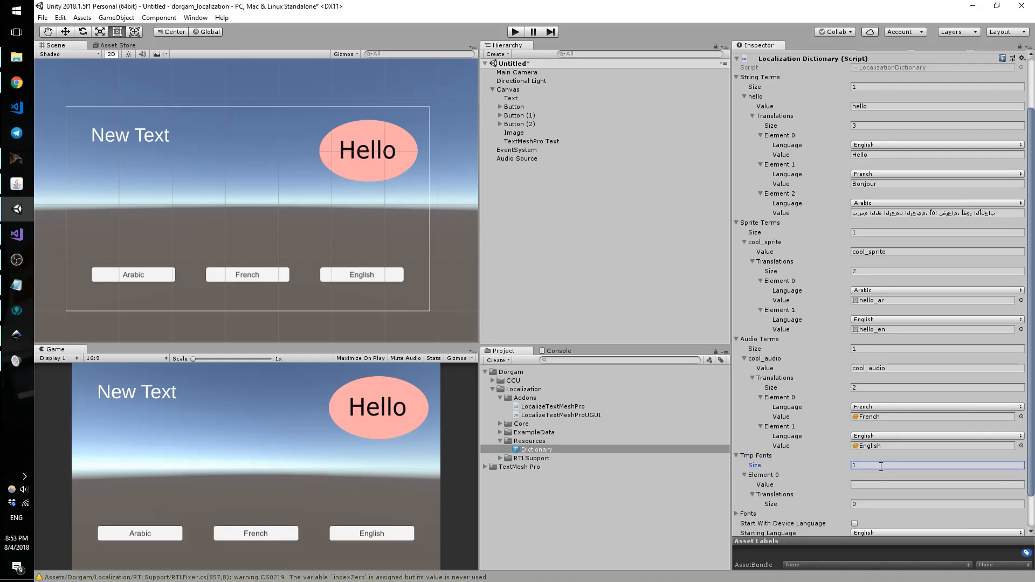
{"action": "scroll", "coordinate": [854, 445], "scroll_direction": "down", "scroll_amount": 2}
{"action": "left_click", "coordinate": [863, 446]}
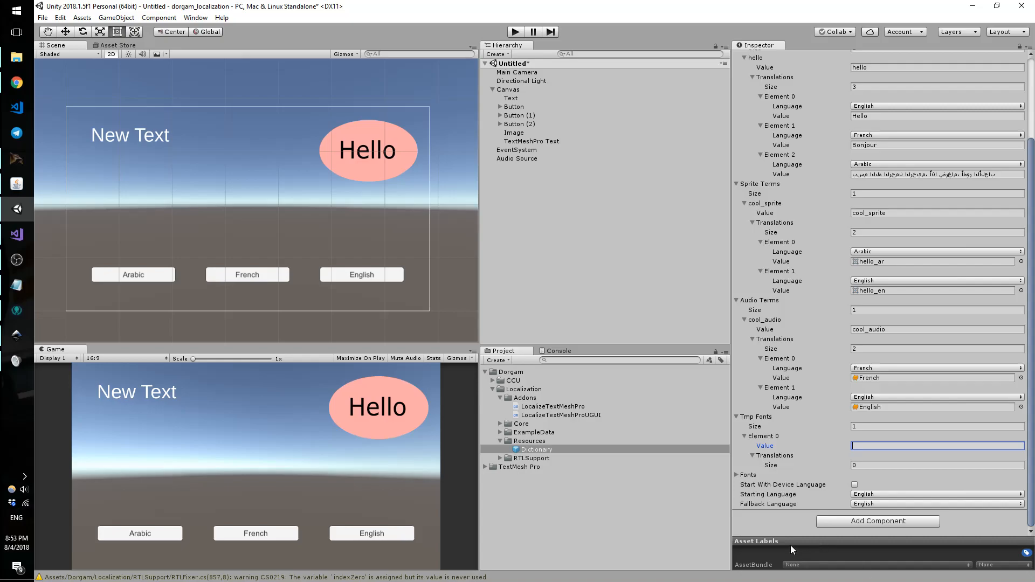
{"action": "left_click", "coordinate": [736, 475]}
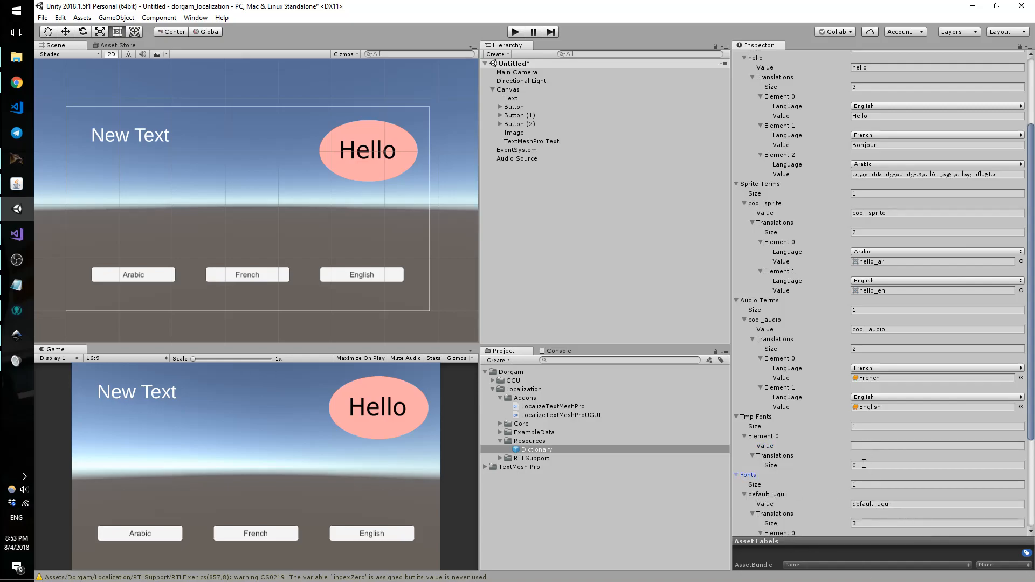
{"action": "left_click", "coordinate": [868, 447]}
{"action": "type", "text": "defau"}
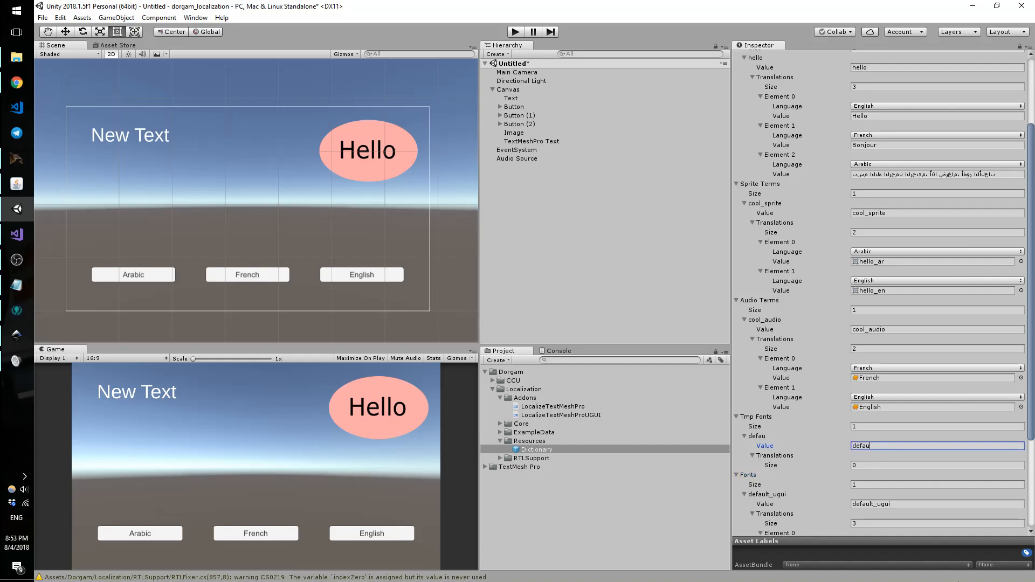
{"action": "type", "text": "lt_tmp"}
Step: Give default_tmp two translations, set to English and Arabic
{"action": "left_click", "coordinate": [877, 466]}
{"action": "type", "text": "2"}
{"action": "key", "text": "Return"}
{"action": "scroll", "coordinate": [861, 511], "scroll_direction": "down", "scroll_amount": 3}
{"action": "left_click", "coordinate": [867, 418]}
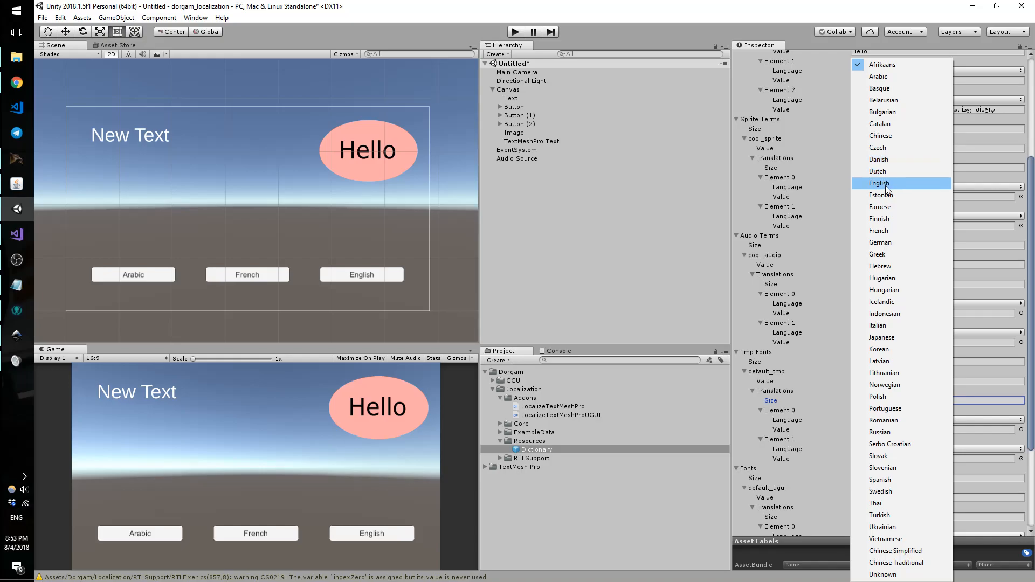
{"action": "left_click", "coordinate": [885, 183]}
{"action": "left_click", "coordinate": [887, 440]}
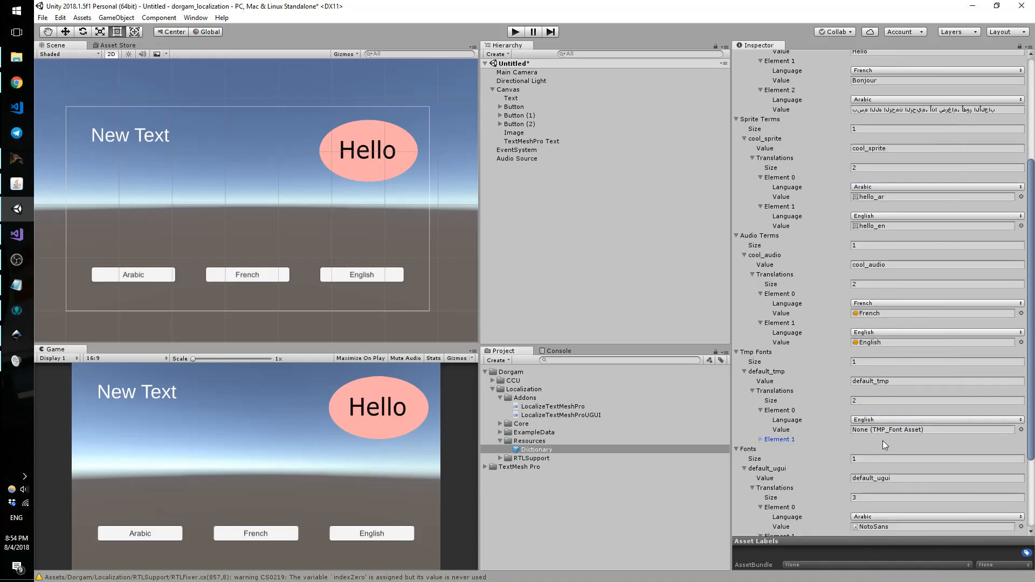
{"action": "left_click", "coordinate": [783, 440]}
{"action": "left_click", "coordinate": [893, 449]}
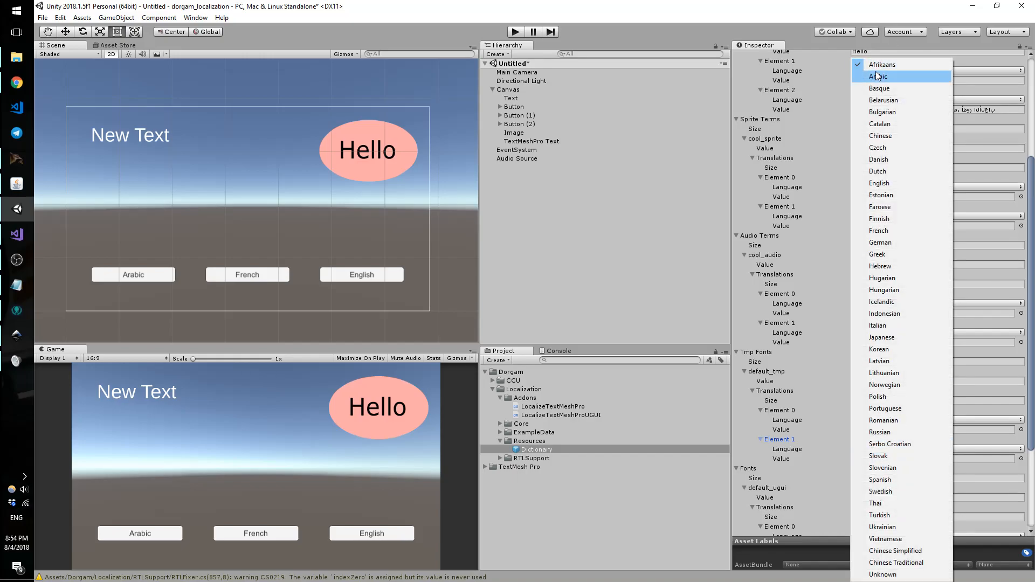
{"action": "left_click", "coordinate": [876, 76]}
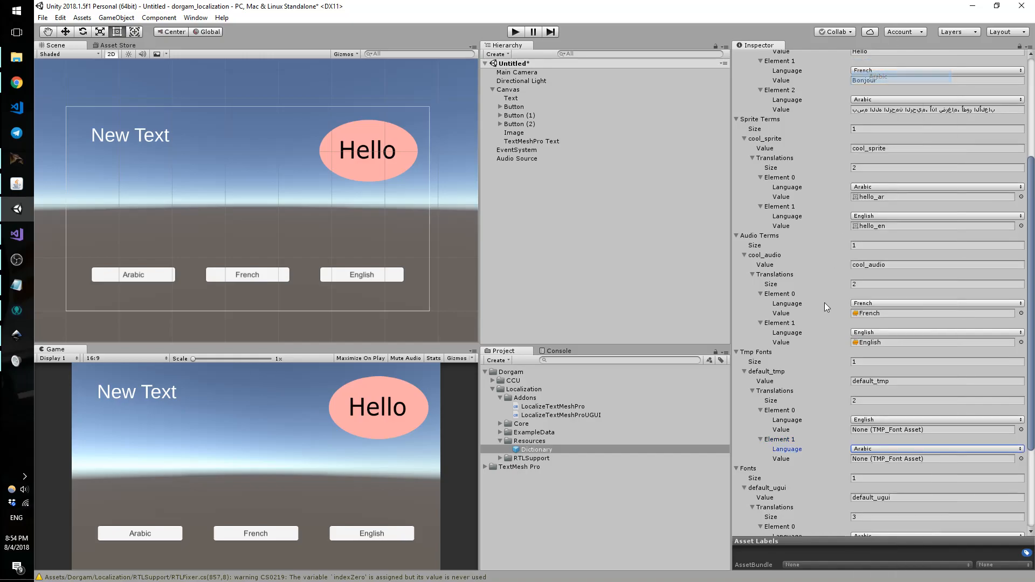
Step: Assign NotoSansEnglish and NotoSansArabic from the TMPFonts folder as the English and Arabic values
{"action": "left_click", "coordinate": [500, 432]}
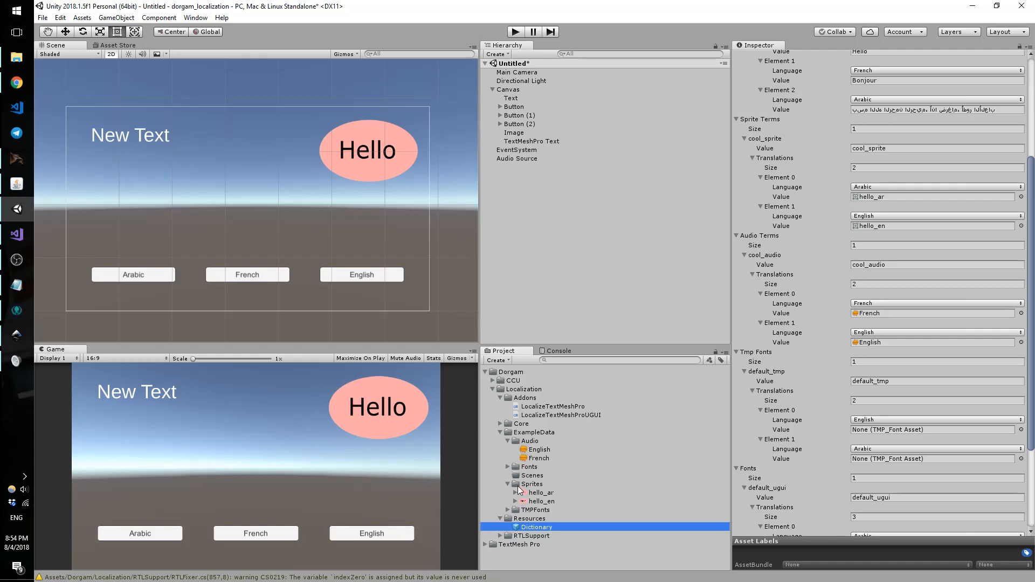
{"action": "left_click", "coordinate": [507, 510]}
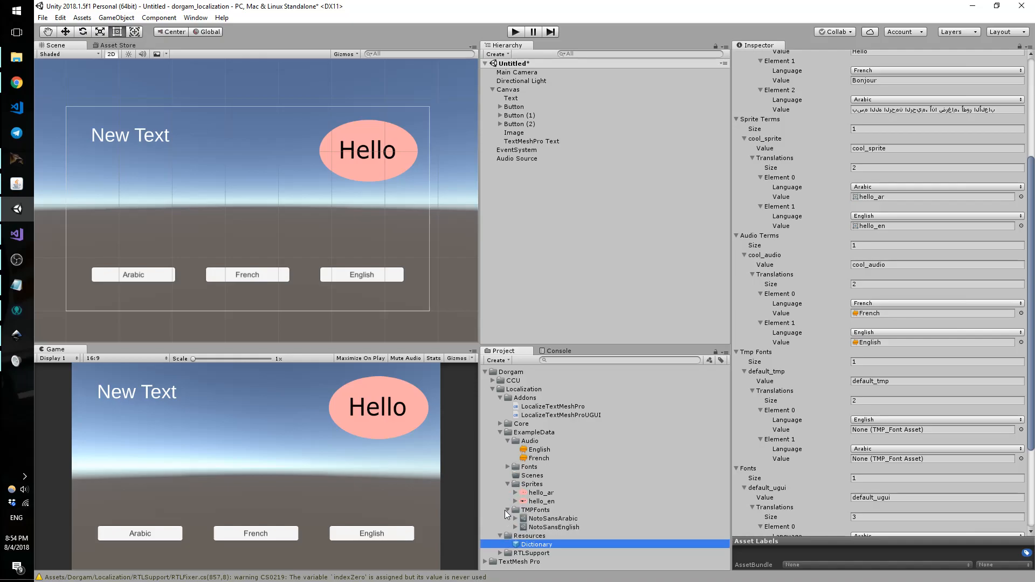
{"action": "left_click_drag", "start_coordinate": [565, 527], "coordinate": [882, 432]}
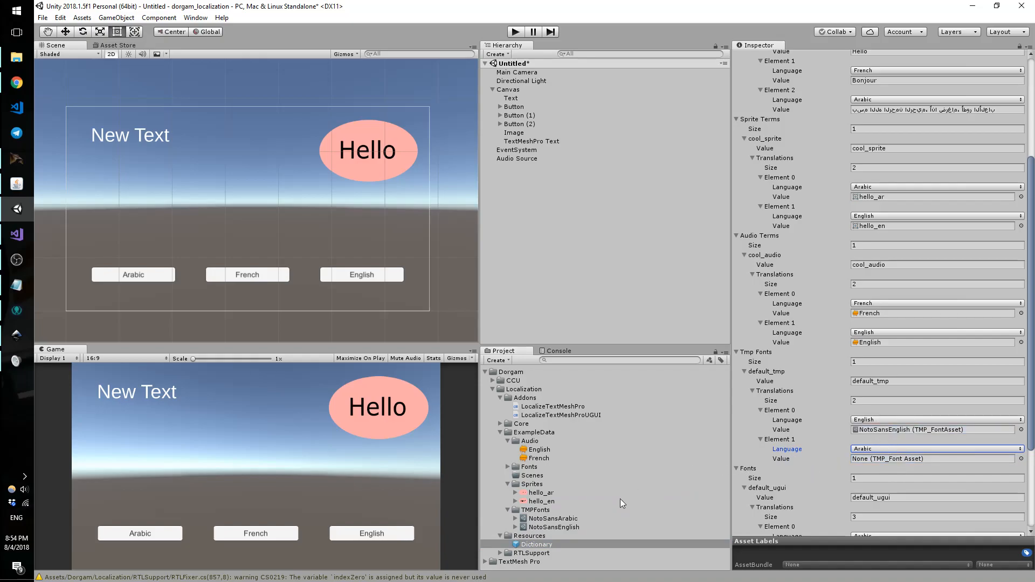
{"action": "left_click", "coordinate": [561, 519]}
{"action": "left_click_drag", "start_coordinate": [834, 529], "coordinate": [885, 459]}
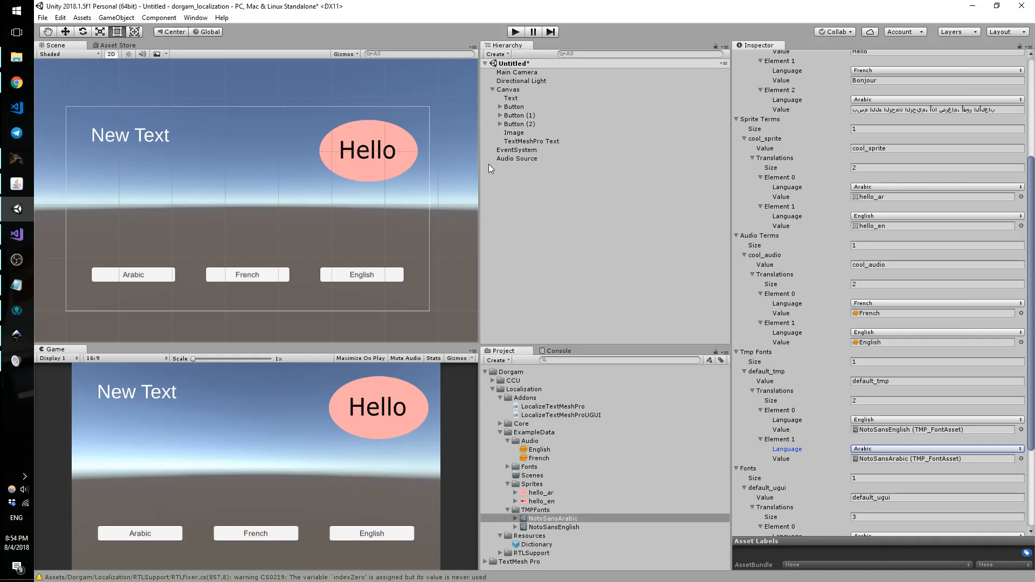
{"action": "left_click", "coordinate": [518, 140]}
Step: Run the scene and switch it to Arabic, showing the long sentence in NotoSansArabic
{"action": "scroll", "coordinate": [937, 463], "scroll_direction": "down", "scroll_amount": 2}
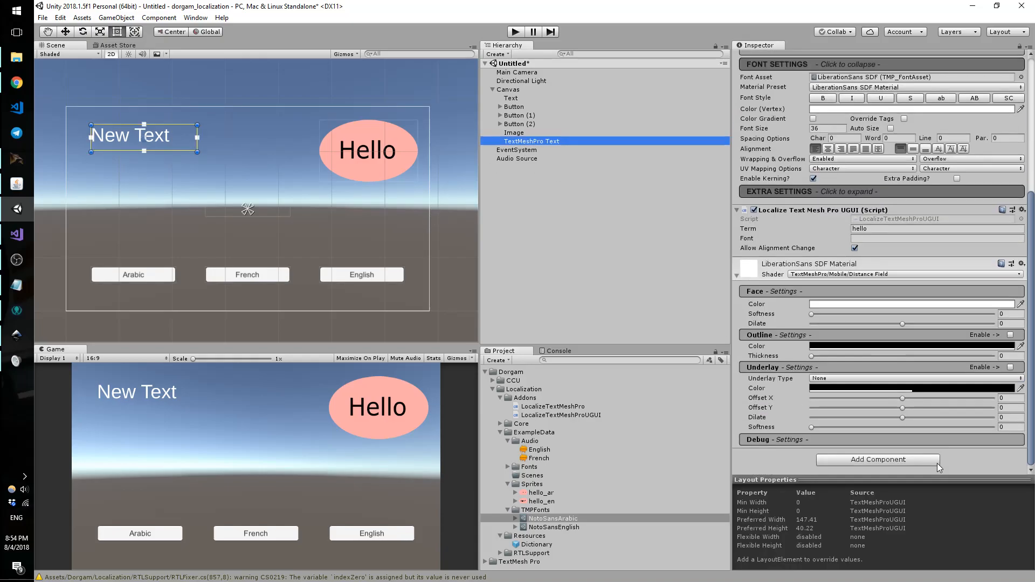
{"action": "scroll", "coordinate": [863, 405], "scroll_direction": "up", "scroll_amount": 3}
{"action": "scroll", "coordinate": [786, 330], "scroll_direction": "down", "scroll_amount": 1}
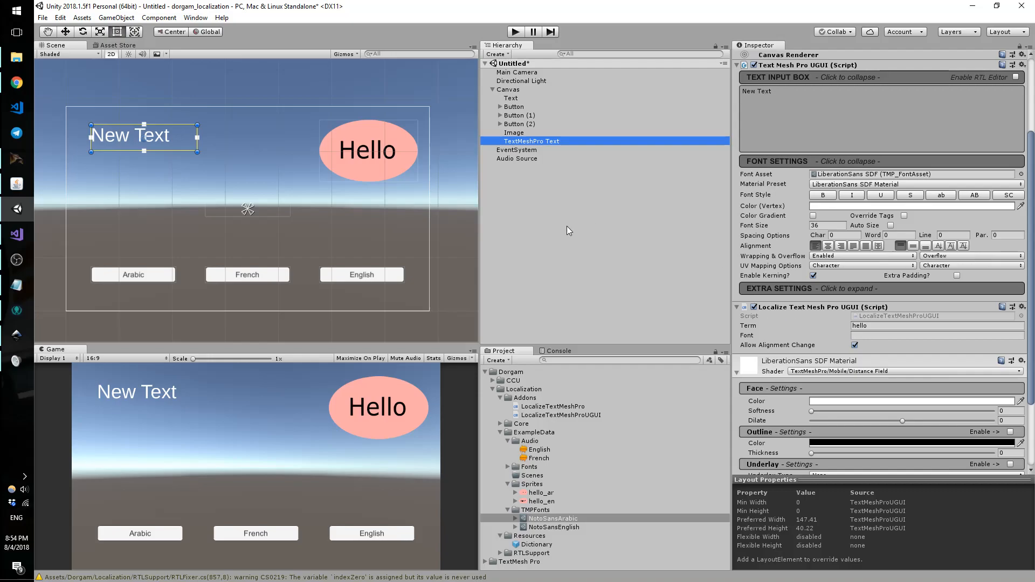
{"action": "left_click", "coordinate": [515, 32]}
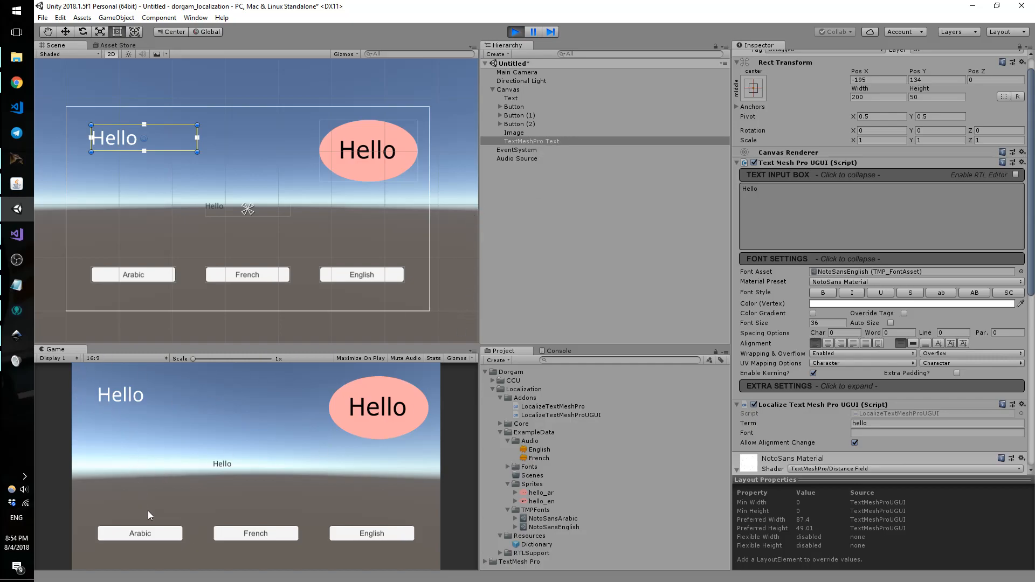
{"action": "left_click", "coordinate": [171, 533]}
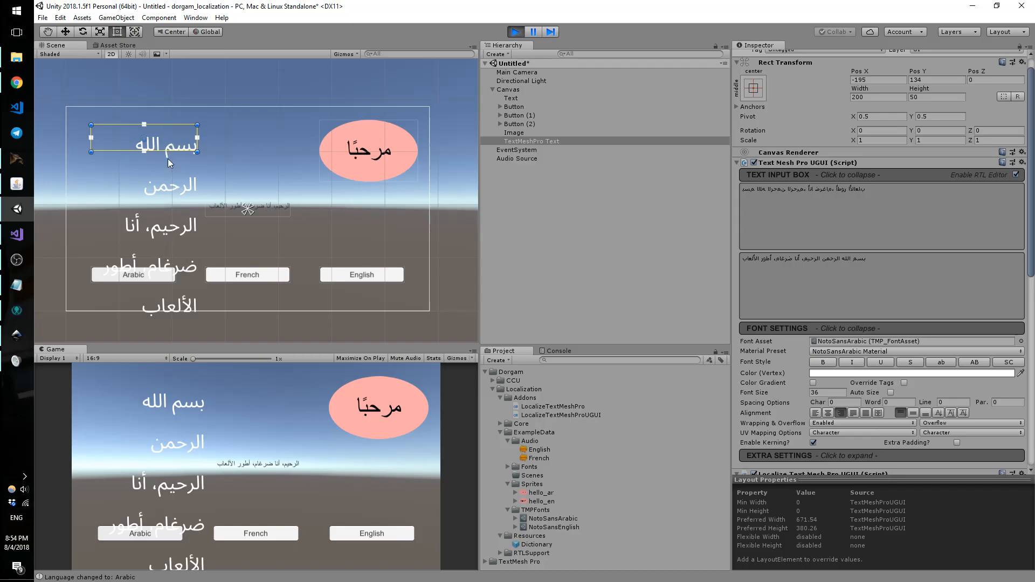
{"action": "left_click", "coordinate": [176, 199]}
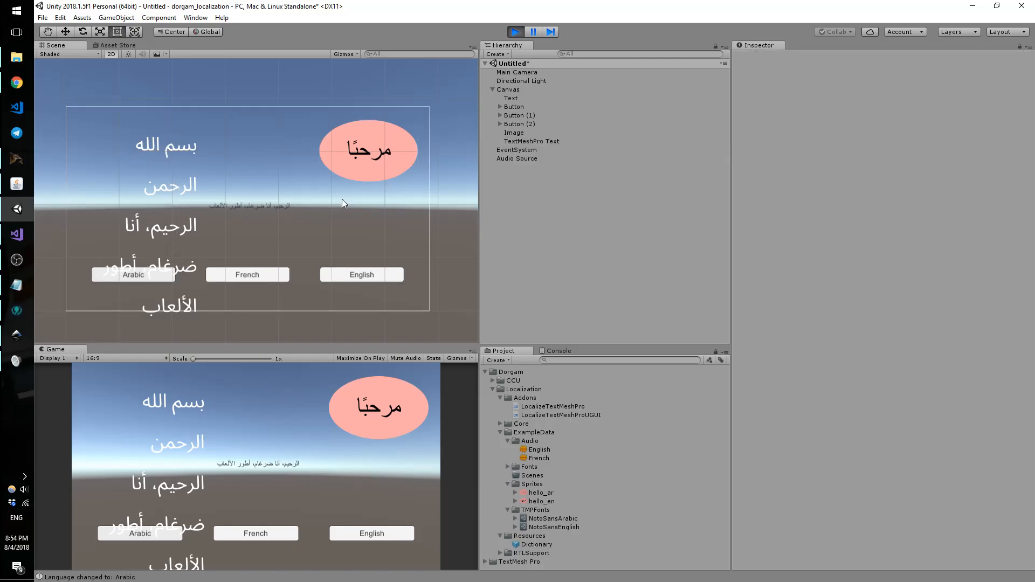
Step: Nudge the TextMeshPro text slightly higher and stretch the Text box upward so it wraps onto two lines
{"action": "left_click", "coordinate": [531, 141]}
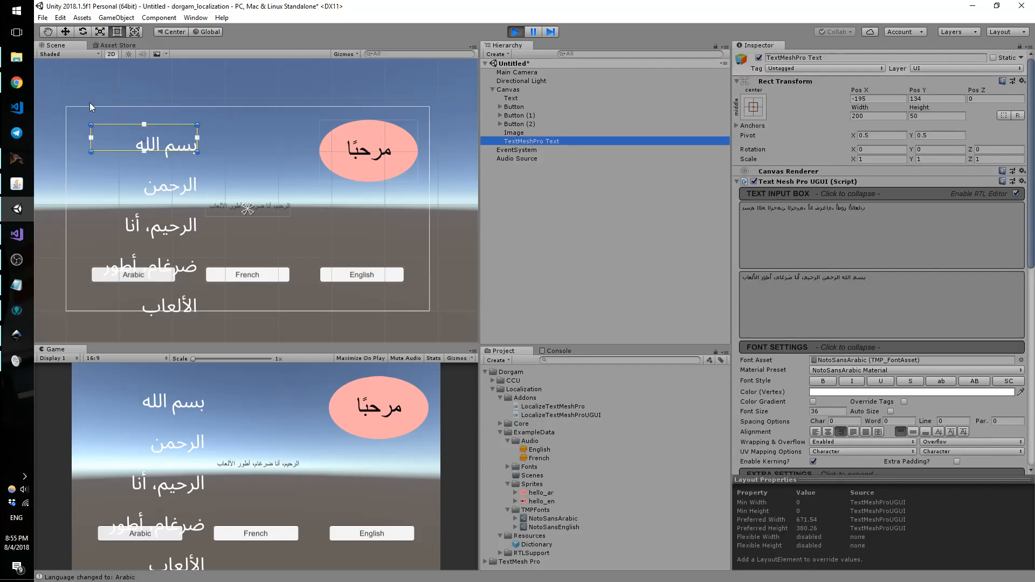
{"action": "left_click_drag", "start_coordinate": [174, 141], "coordinate": [171, 124]}
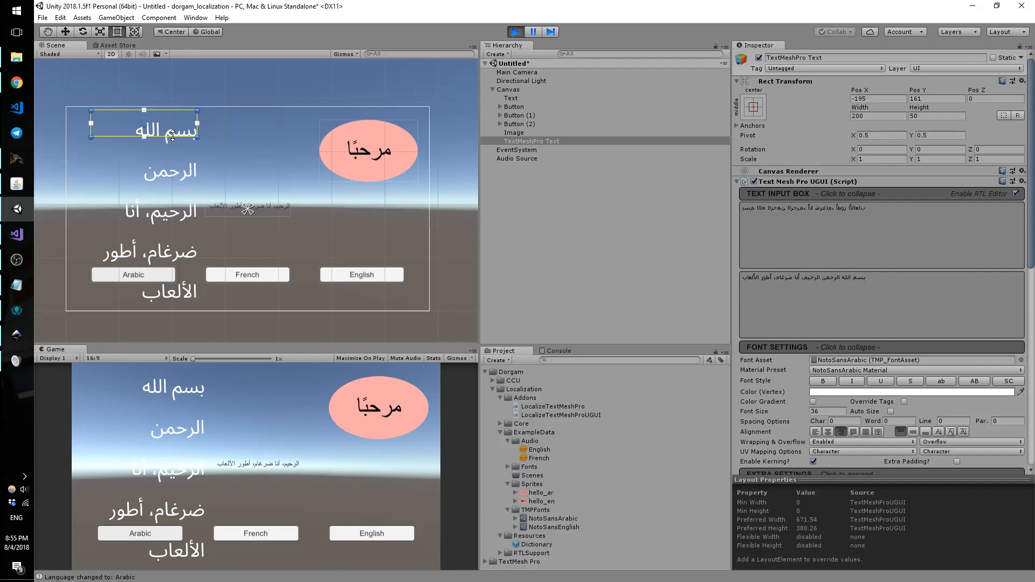
{"action": "left_click", "coordinate": [275, 210]}
{"action": "left_click_drag", "start_coordinate": [272, 203], "coordinate": [300, 152]}
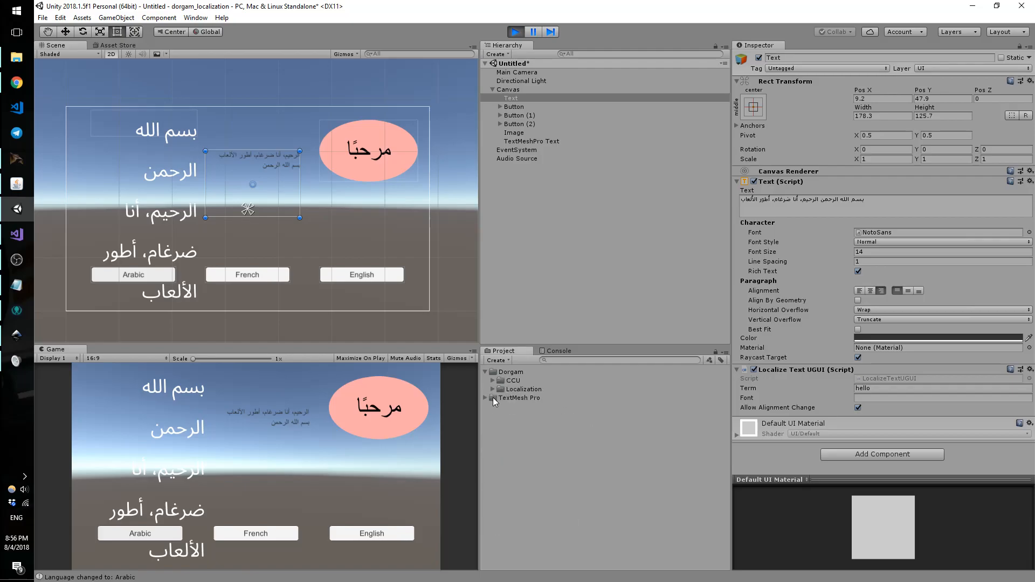
Step: Collapse the project folders and locate the Button's SetLanguageOnButtonClick script in the Core folder
{"action": "left_click", "coordinate": [500, 397]}
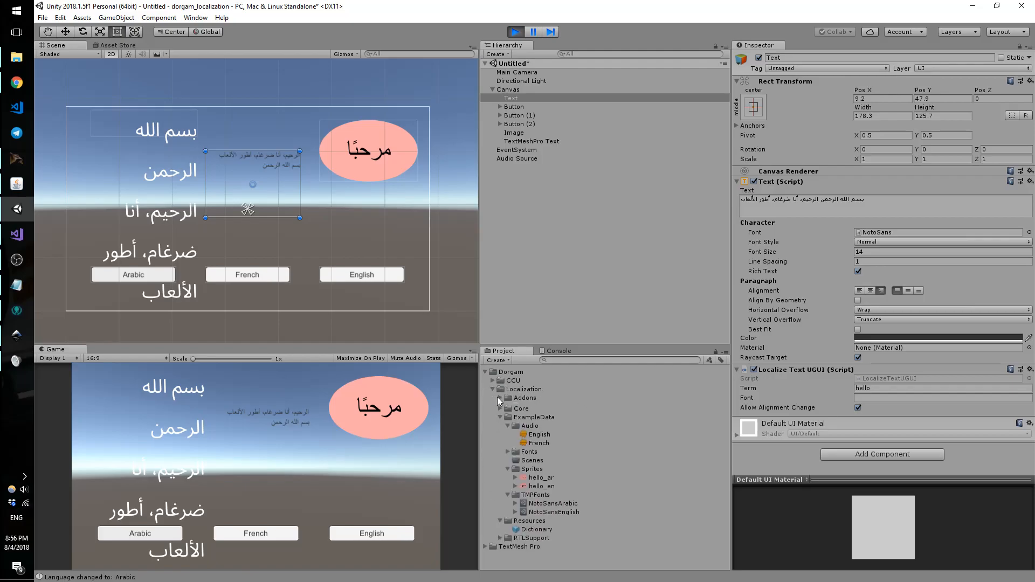
{"action": "left_click", "coordinate": [500, 416]}
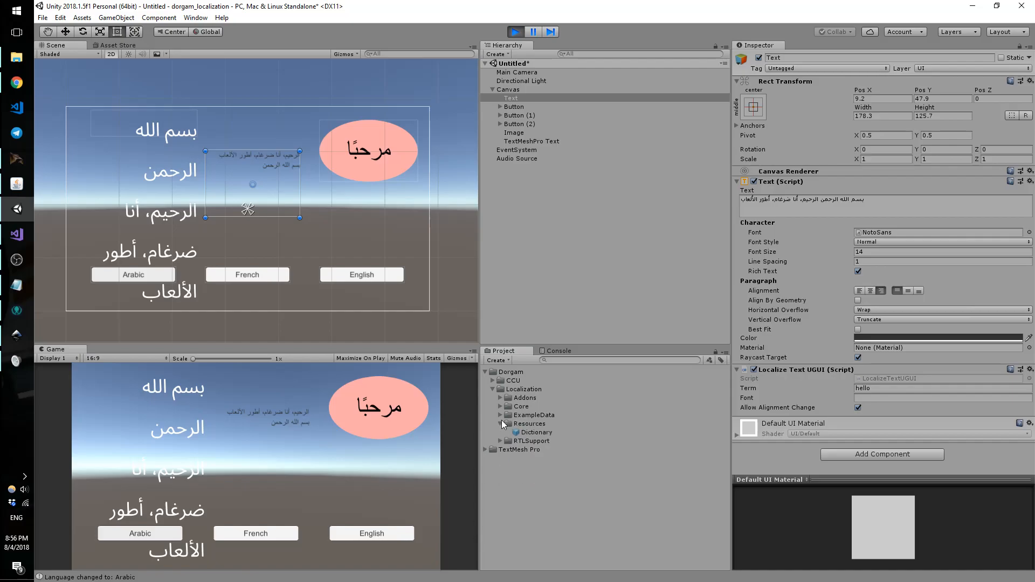
{"action": "left_click", "coordinate": [500, 424]}
{"action": "left_click", "coordinate": [498, 107]}
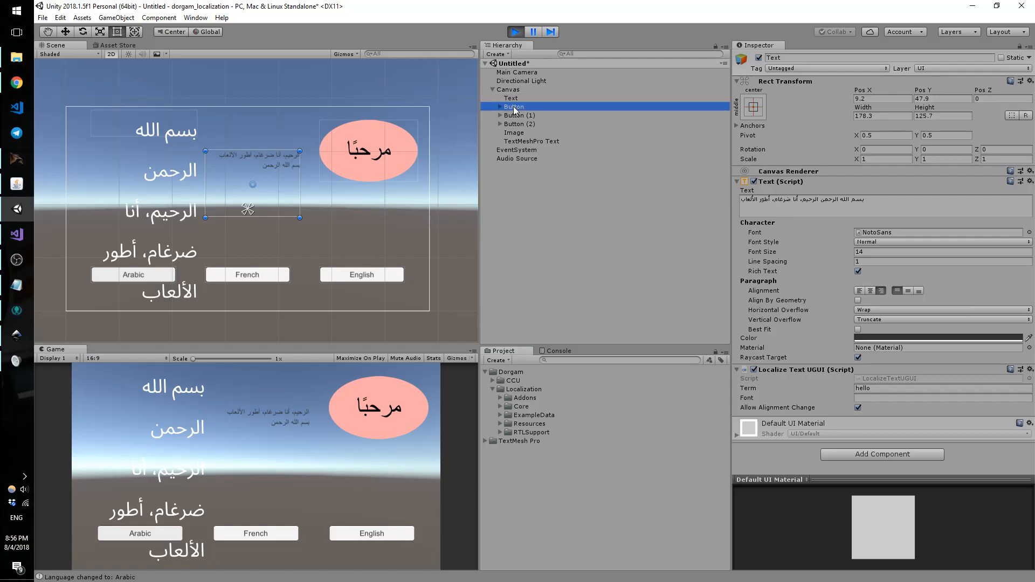
{"action": "scroll", "coordinate": [941, 354], "scroll_direction": "down", "scroll_amount": 1}
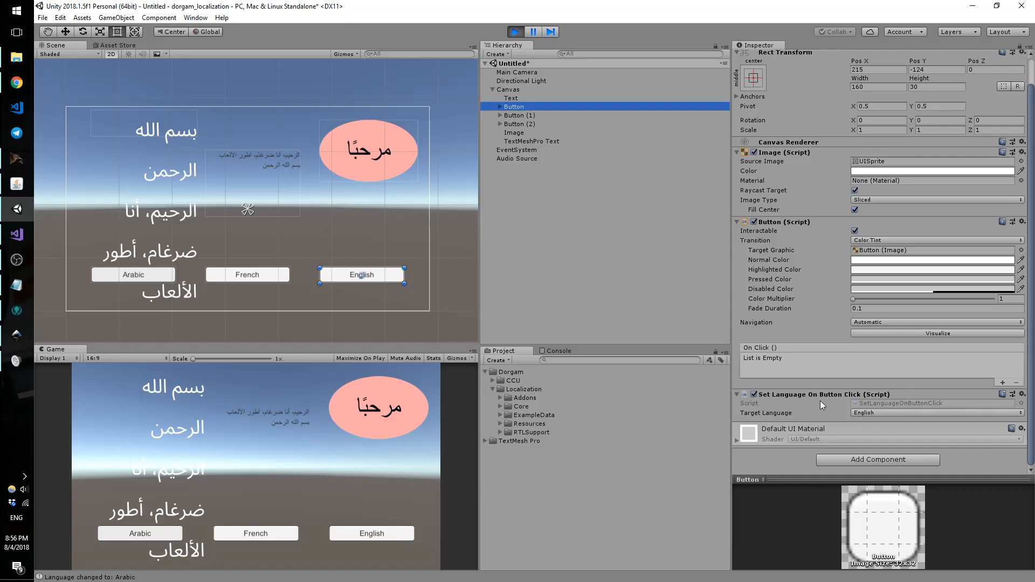
{"action": "left_click", "coordinate": [861, 404]}
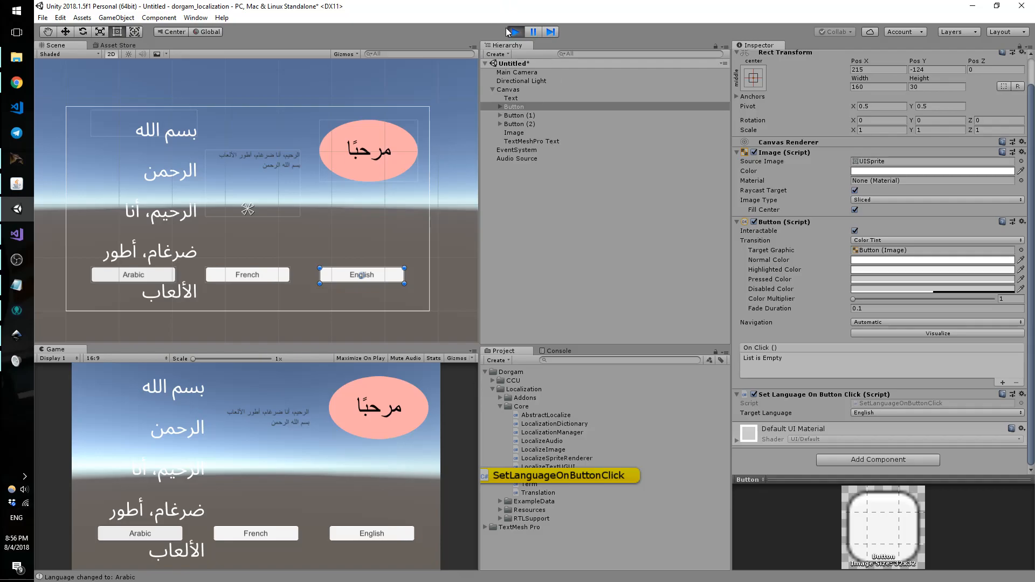
Step: Reload the externally modified solution and review SetLanguage, _targetLanguage and SystemLanguage in SetLanguageOnButtonClick.cs
{"action": "left_click", "coordinate": [17, 234]}
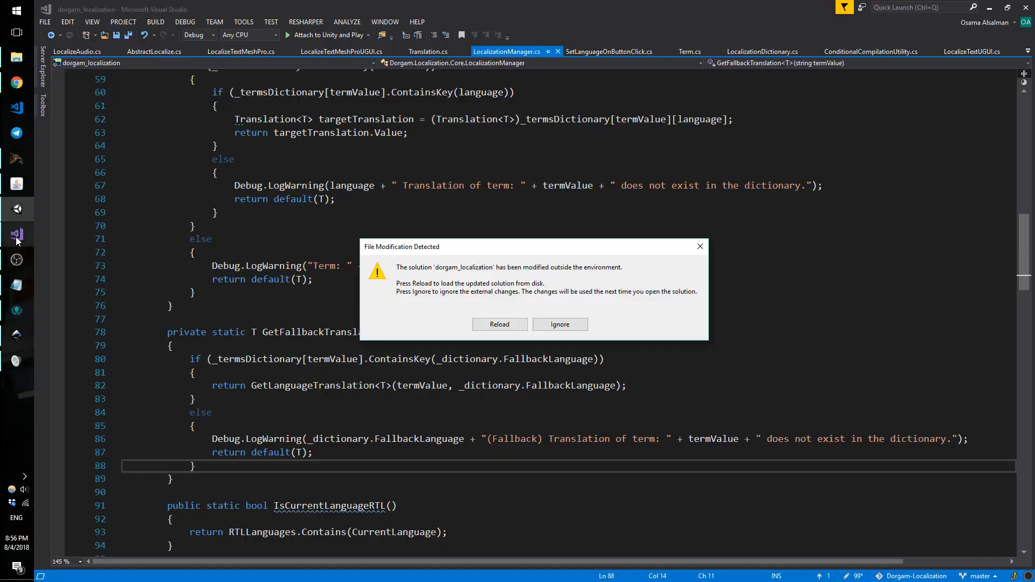
{"action": "left_click", "coordinate": [496, 327]}
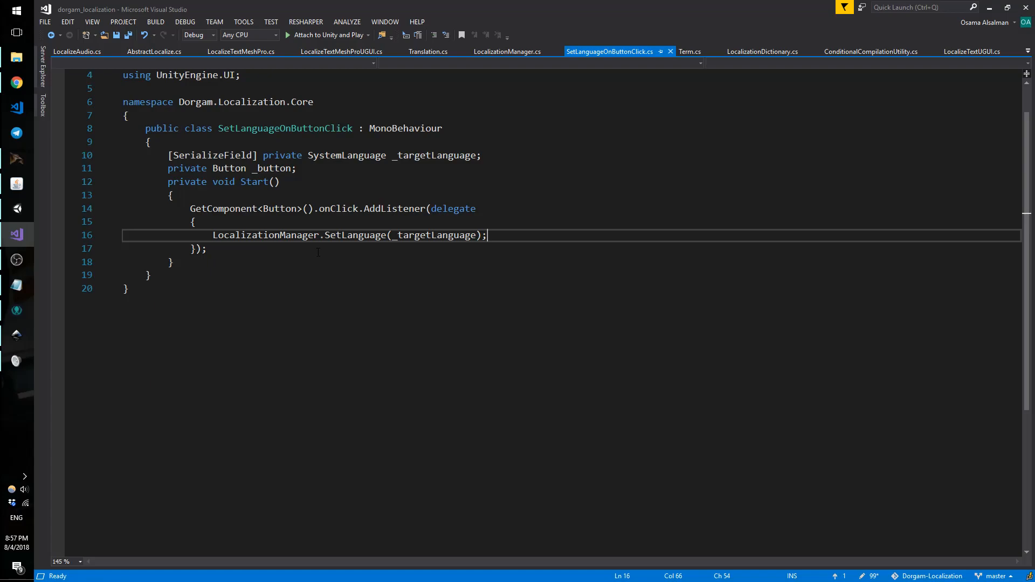
{"action": "double_click", "coordinate": [338, 208]}
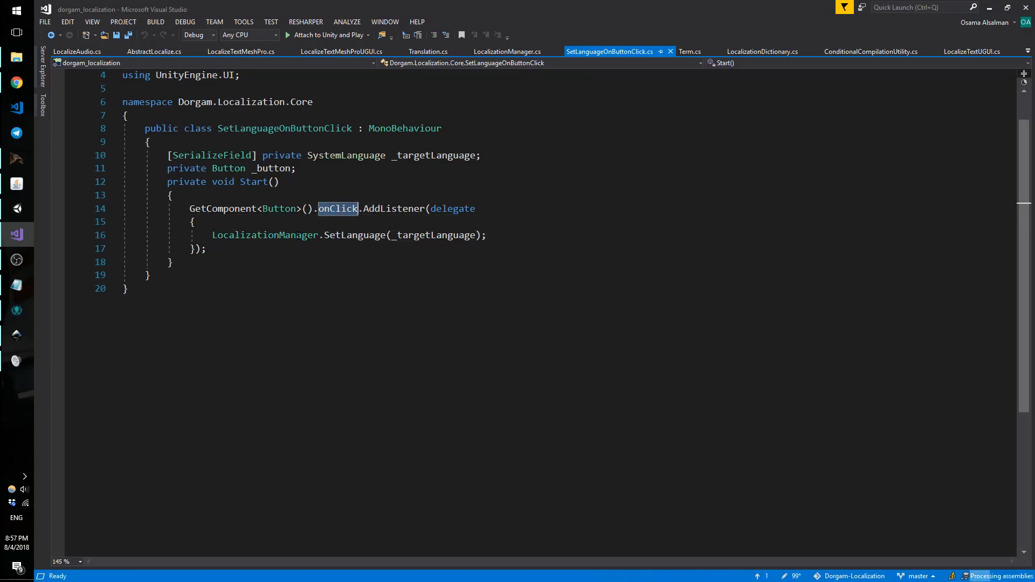
{"action": "double_click", "coordinate": [297, 235]}
{"action": "double_click", "coordinate": [370, 235]}
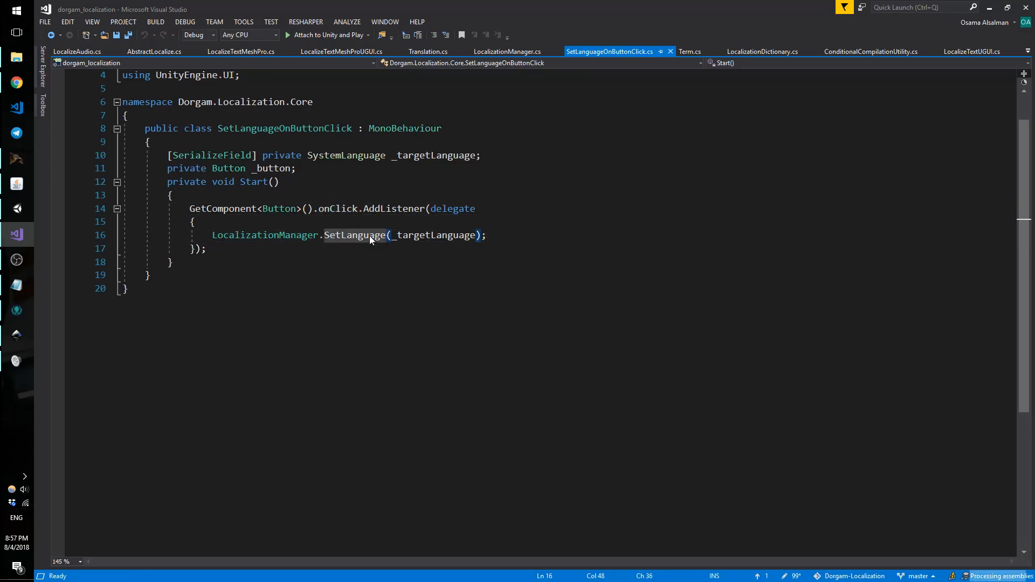
{"action": "double_click", "coordinate": [421, 235]}
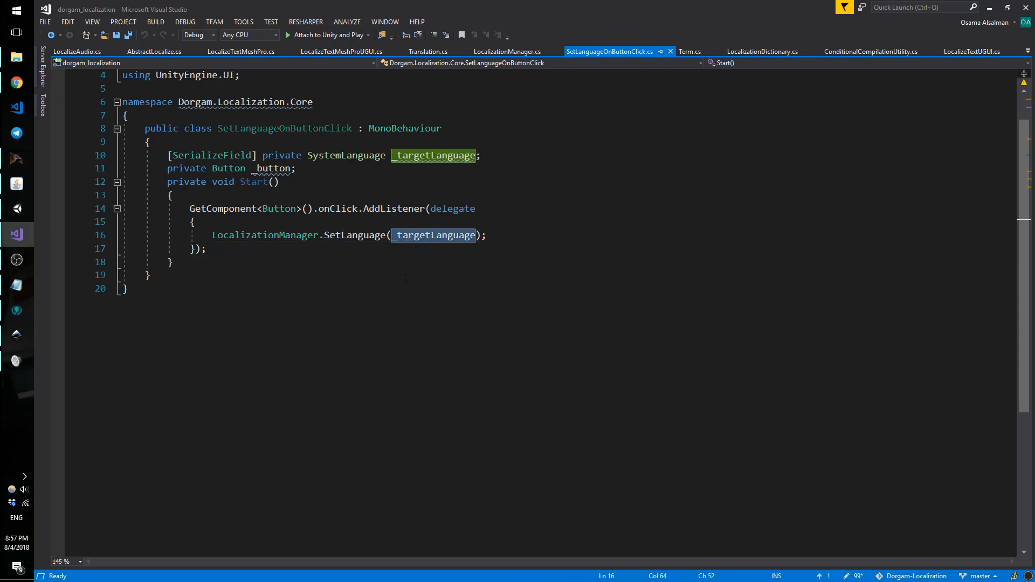
{"action": "double_click", "coordinate": [345, 156]}
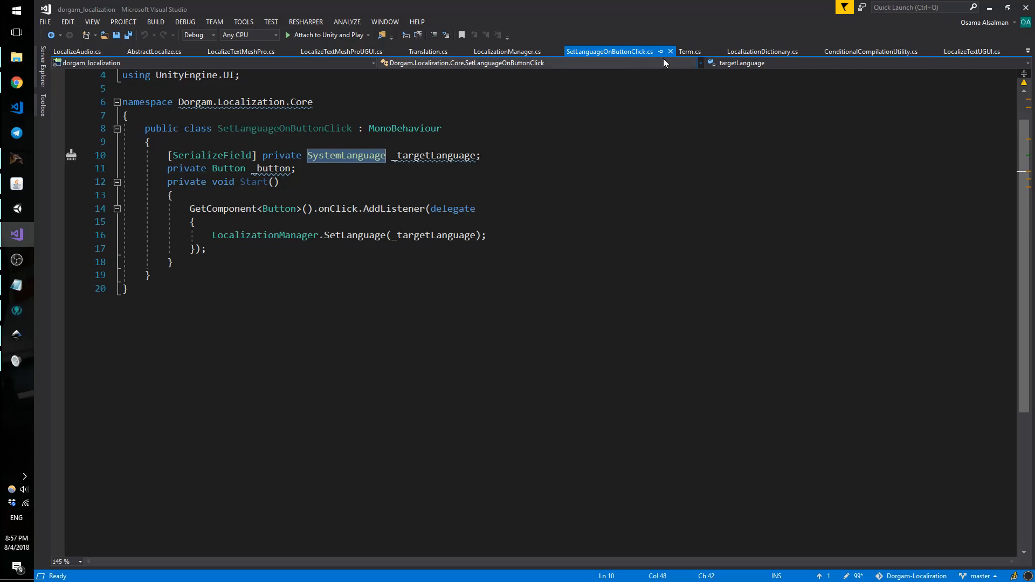
Step: Review Term.cs and SetLanguageOnButtonClick.cs, then show LocalizationManager.cs at GetFallbackTranslation
{"action": "left_click", "coordinate": [690, 51]}
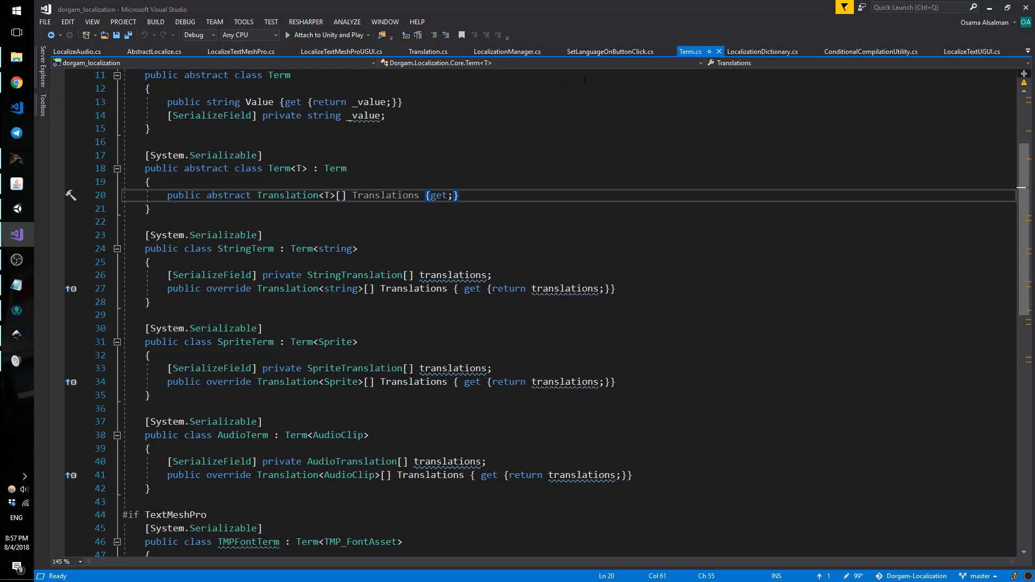
{"action": "left_click", "coordinate": [610, 53]}
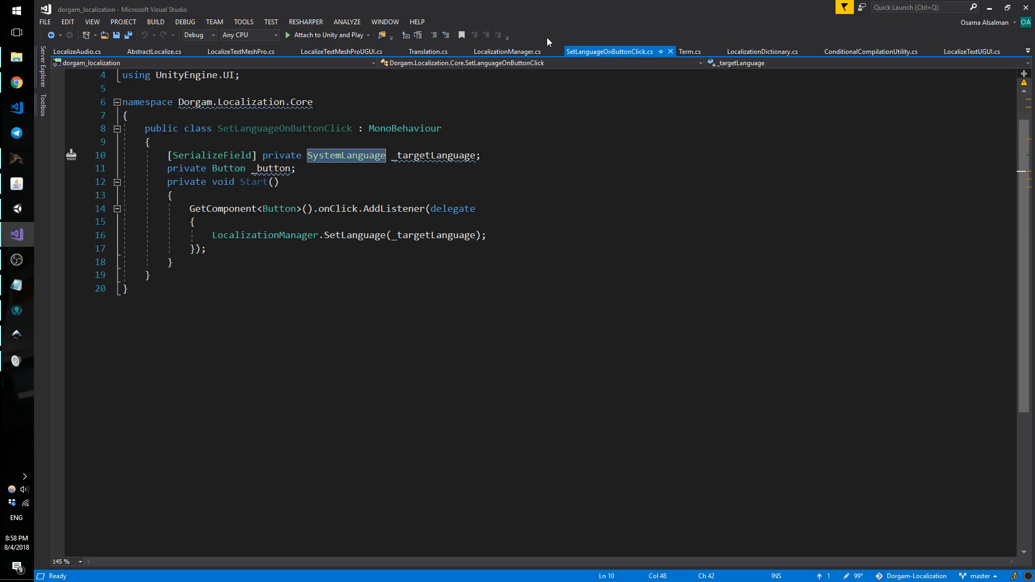
{"action": "left_click", "coordinate": [531, 49]}
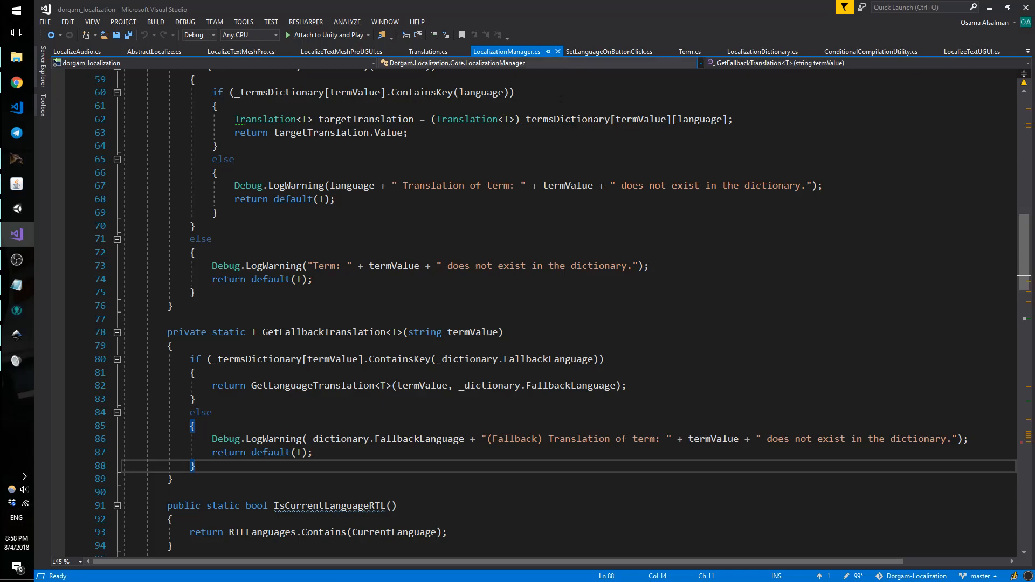
{"action": "scroll", "coordinate": [561, 78], "scroll_direction": "up", "scroll_amount": 19}
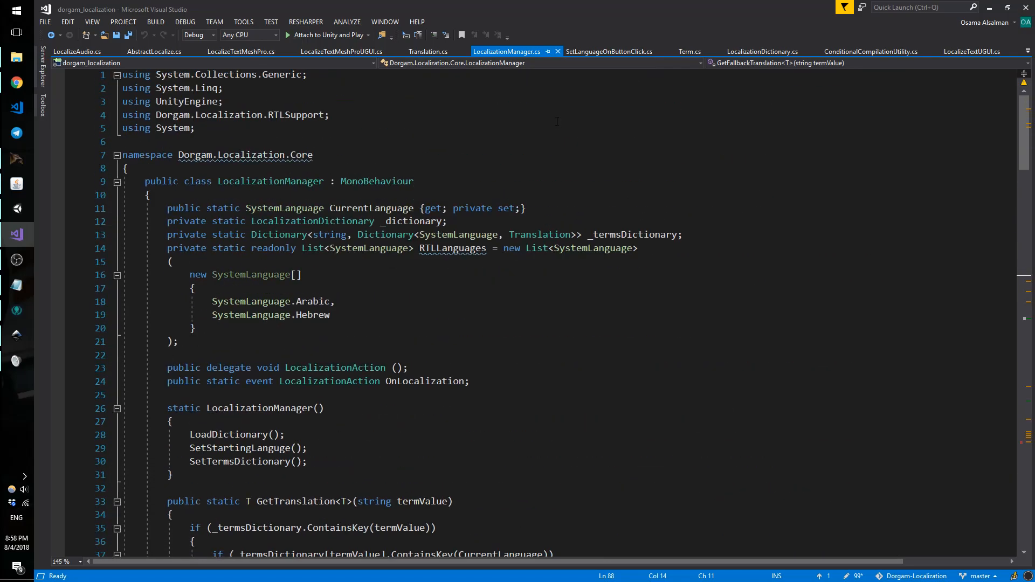
{"action": "scroll", "coordinate": [560, 118], "scroll_direction": "down", "scroll_amount": 20}
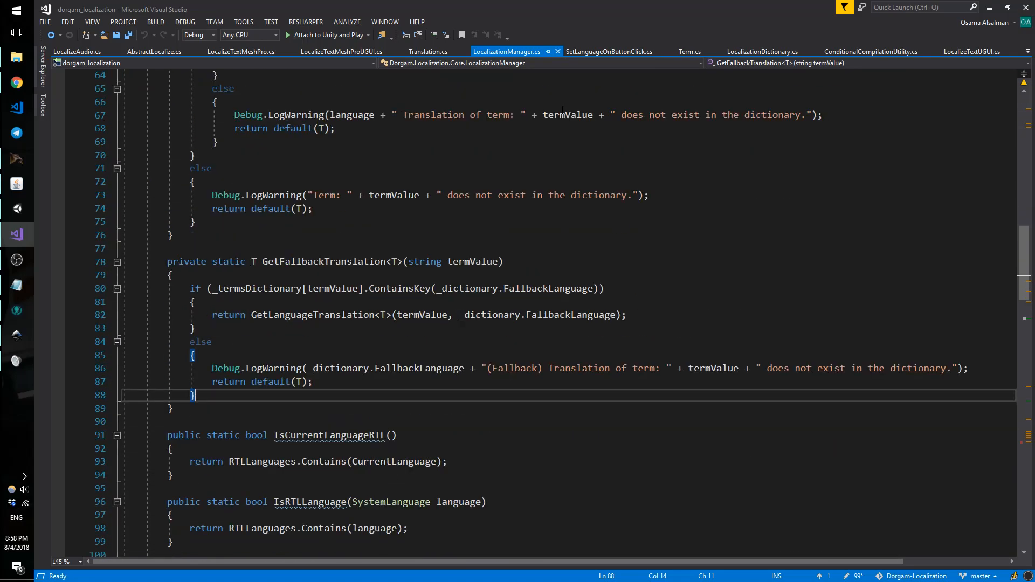
{"action": "scroll", "coordinate": [562, 110], "scroll_direction": "down", "scroll_amount": 9}
{"action": "scroll", "coordinate": [557, 126], "scroll_direction": "up", "scroll_amount": 8}
{"action": "scroll", "coordinate": [558, 127], "scroll_direction": "up", "scroll_amount": 9}
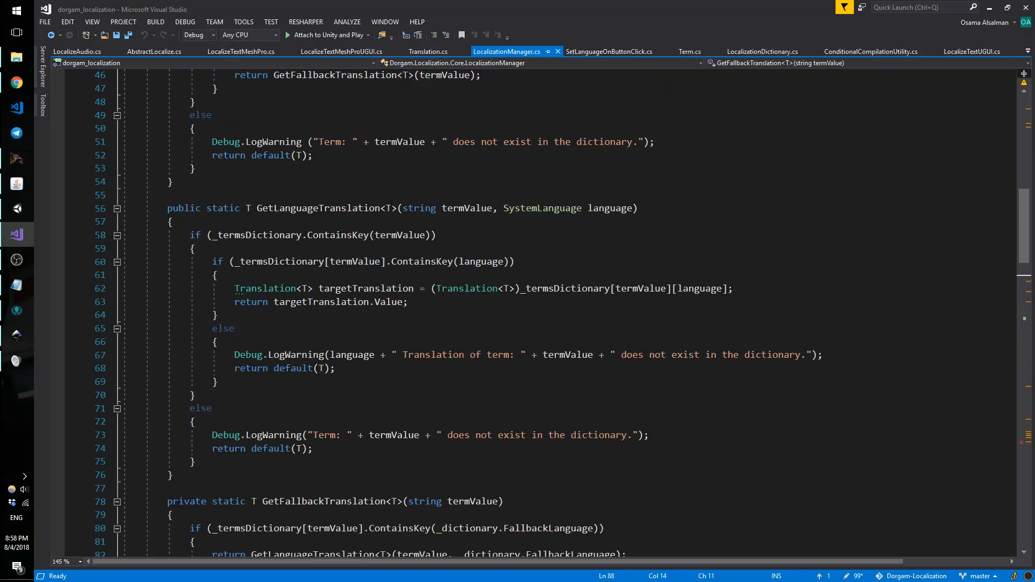
{"action": "scroll", "coordinate": [391, 204], "scroll_direction": "up", "scroll_amount": 4}
{"action": "left_click", "coordinate": [309, 367]}
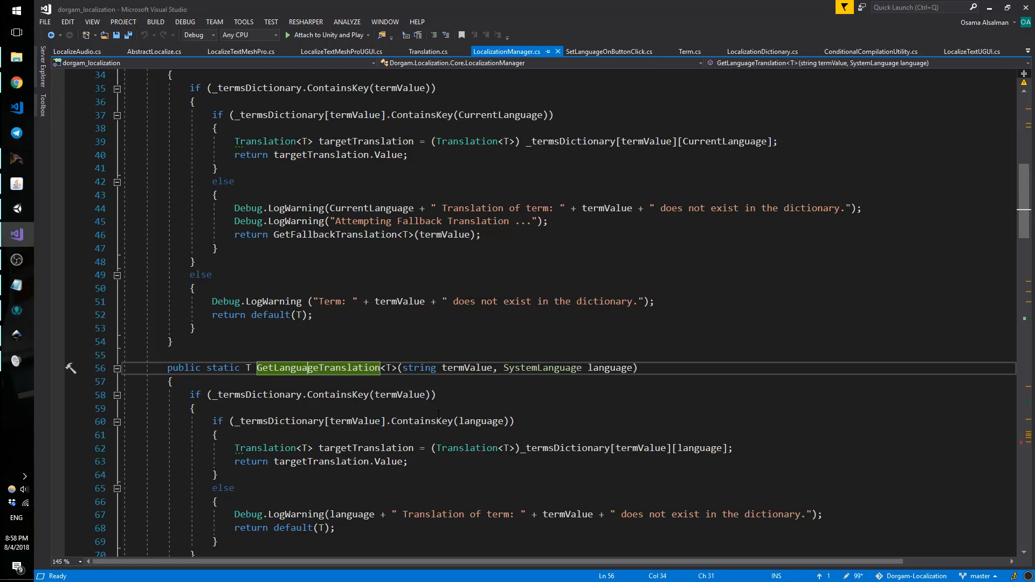
{"action": "left_click", "coordinate": [462, 373]}
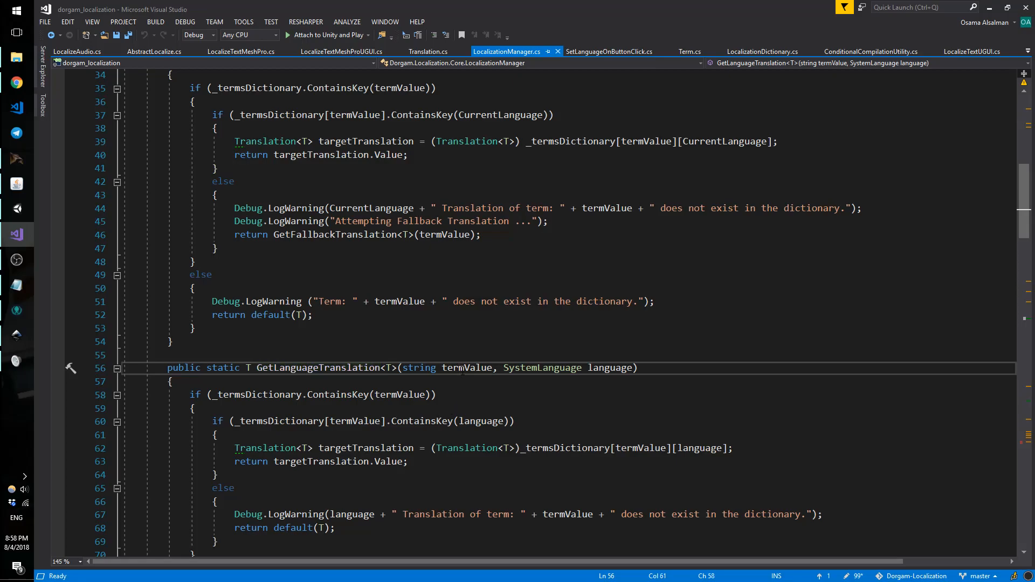
{"action": "left_click", "coordinate": [599, 359]}
{"action": "left_click", "coordinate": [615, 368]}
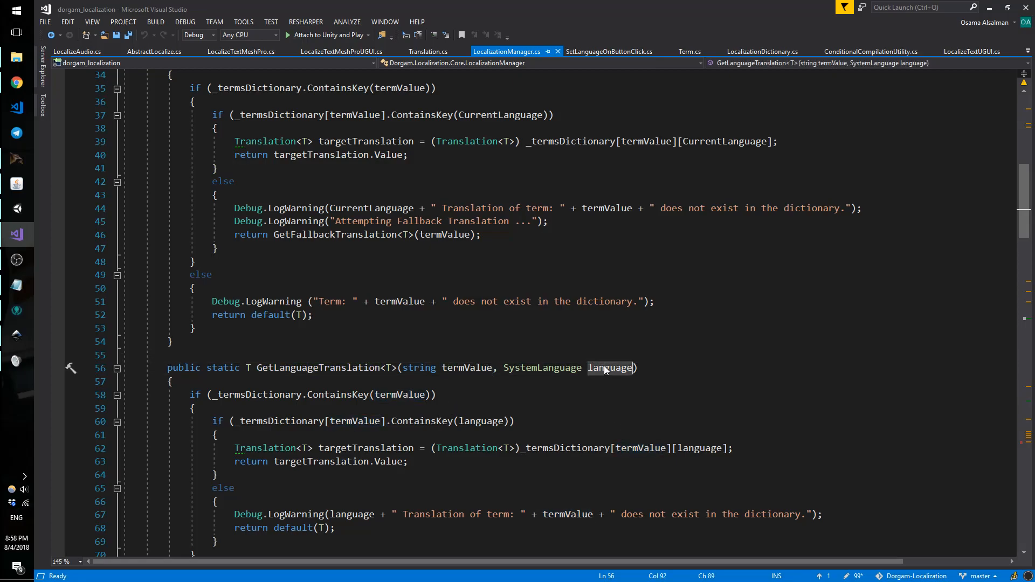
{"action": "scroll", "coordinate": [604, 366], "scroll_direction": "up", "scroll_amount": 2}
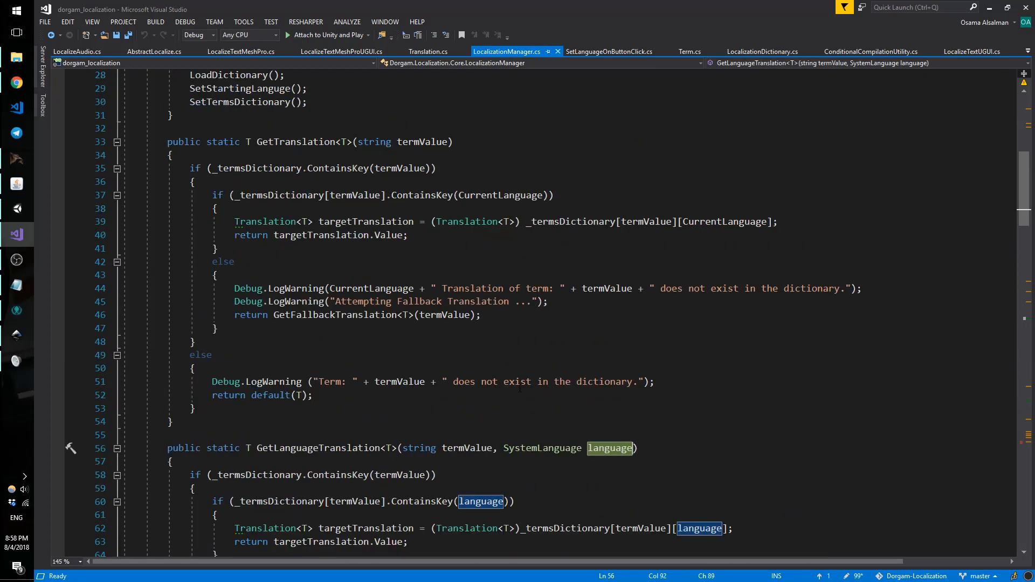
{"action": "left_click", "coordinate": [296, 143]}
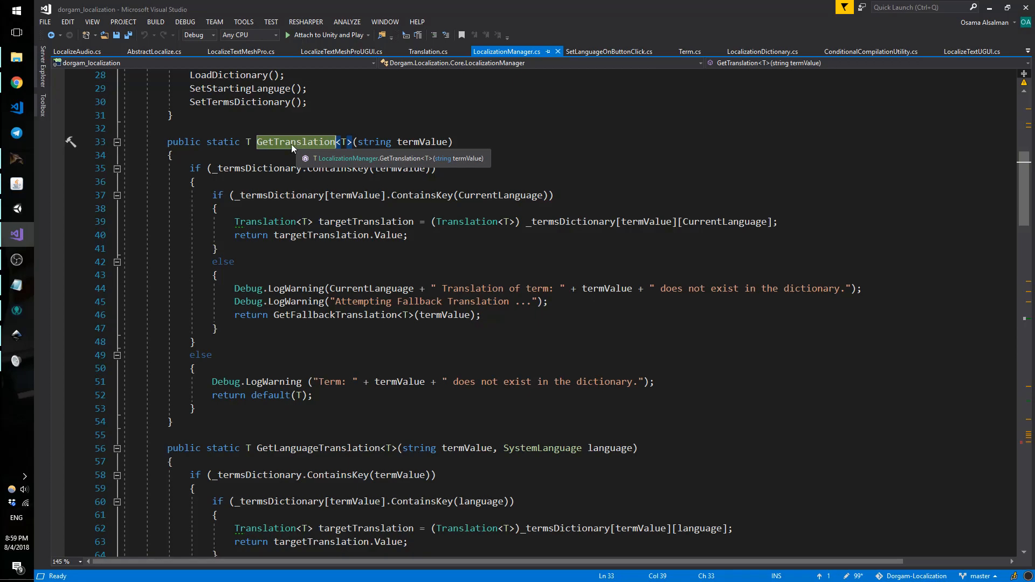
Step: Add the author's social handle and e-mail address on a new line below the Arabic text
{"action": "left_click", "coordinate": [16, 284]}
{"action": "left_click", "coordinate": [439, 220]}
{"action": "key", "text": "Return"}
{"action": "type", "text": "@"}
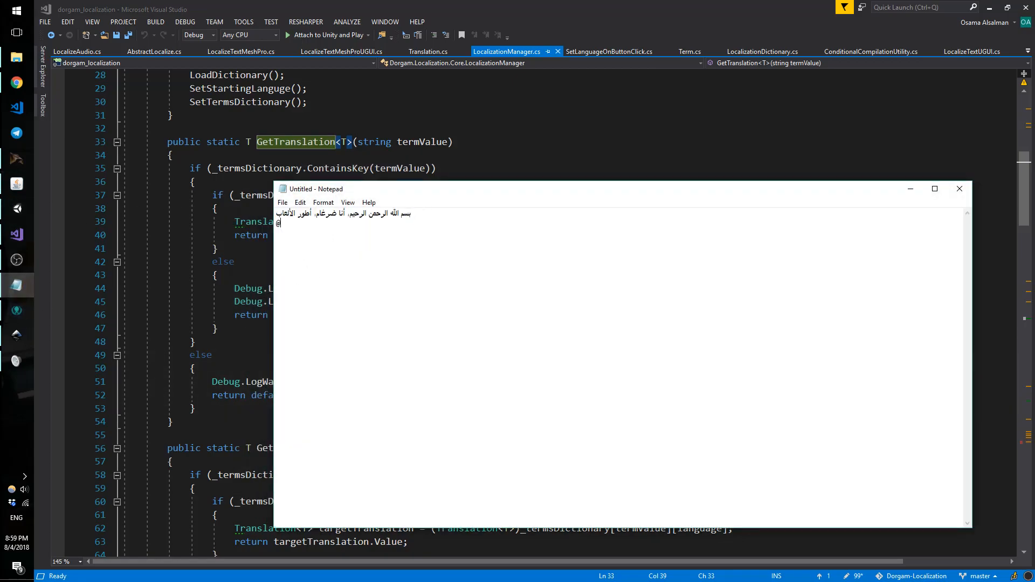
{"action": "type", "text": "TheDorgam "}
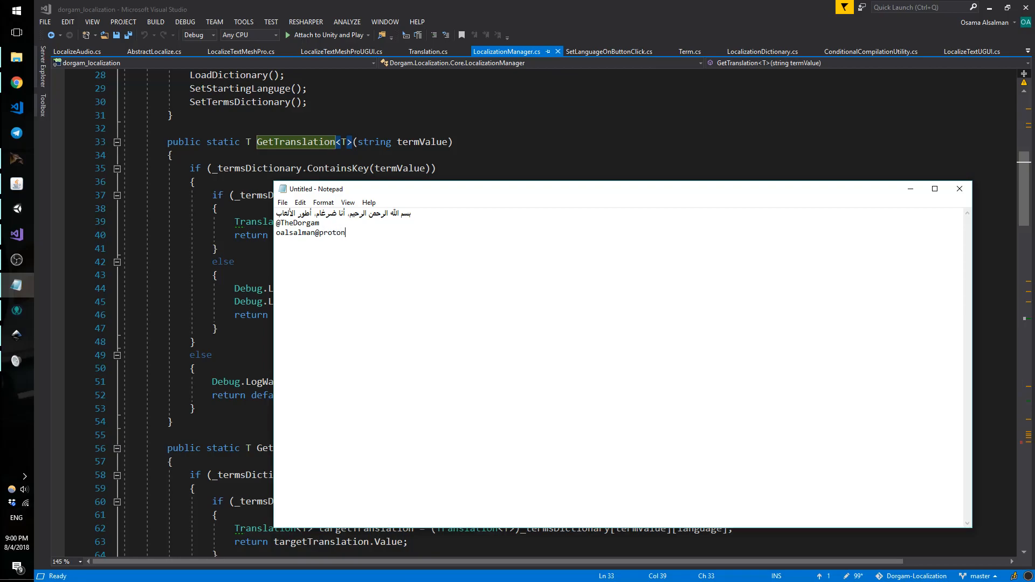